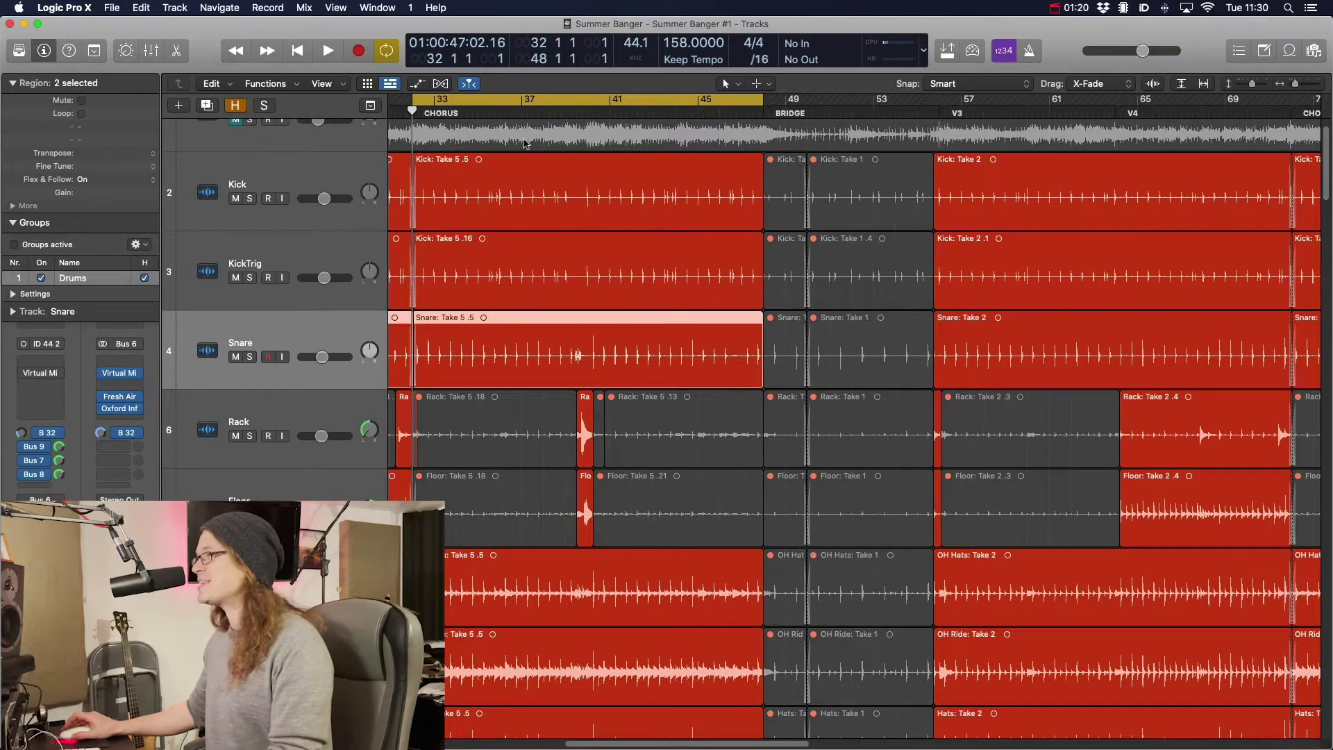
Raise the Snare track fader to -8.2 dB and play back to hear the level
scroll(534, 165, left, 2)
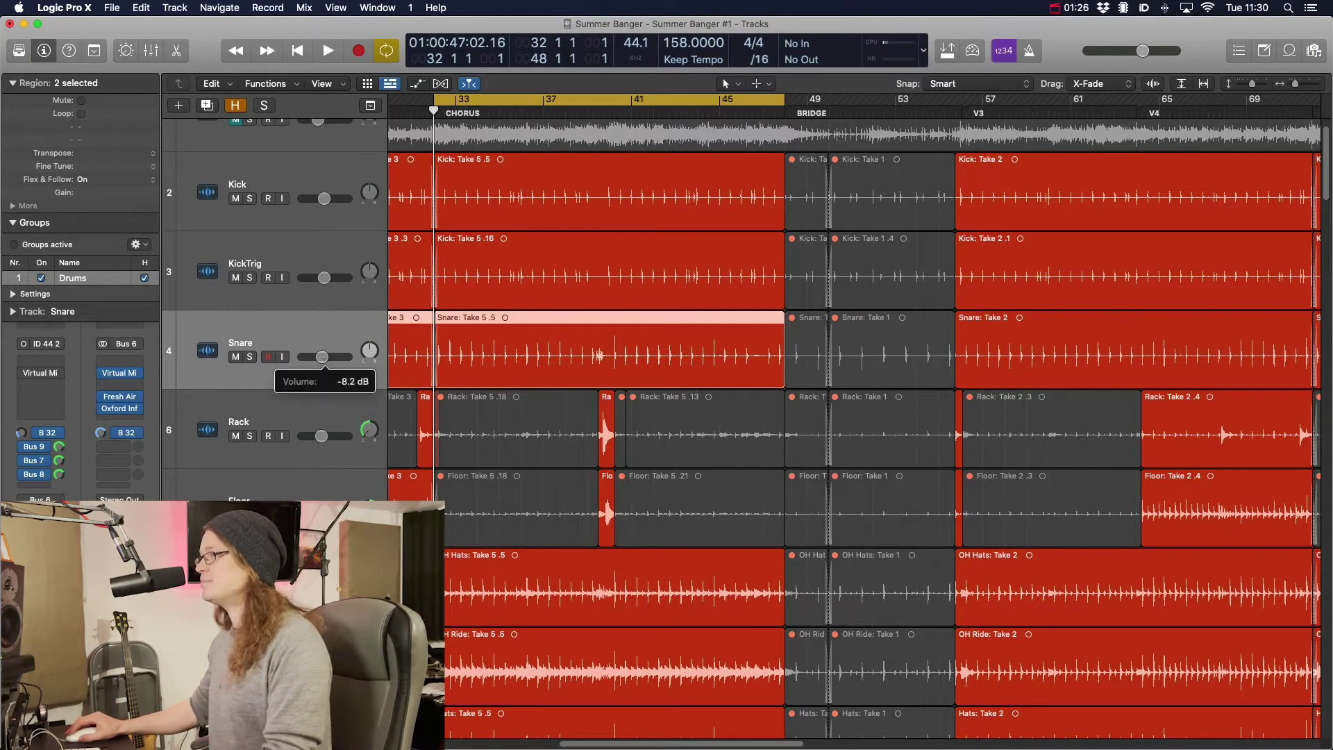
drag(322, 361, 324, 361)
key(space)
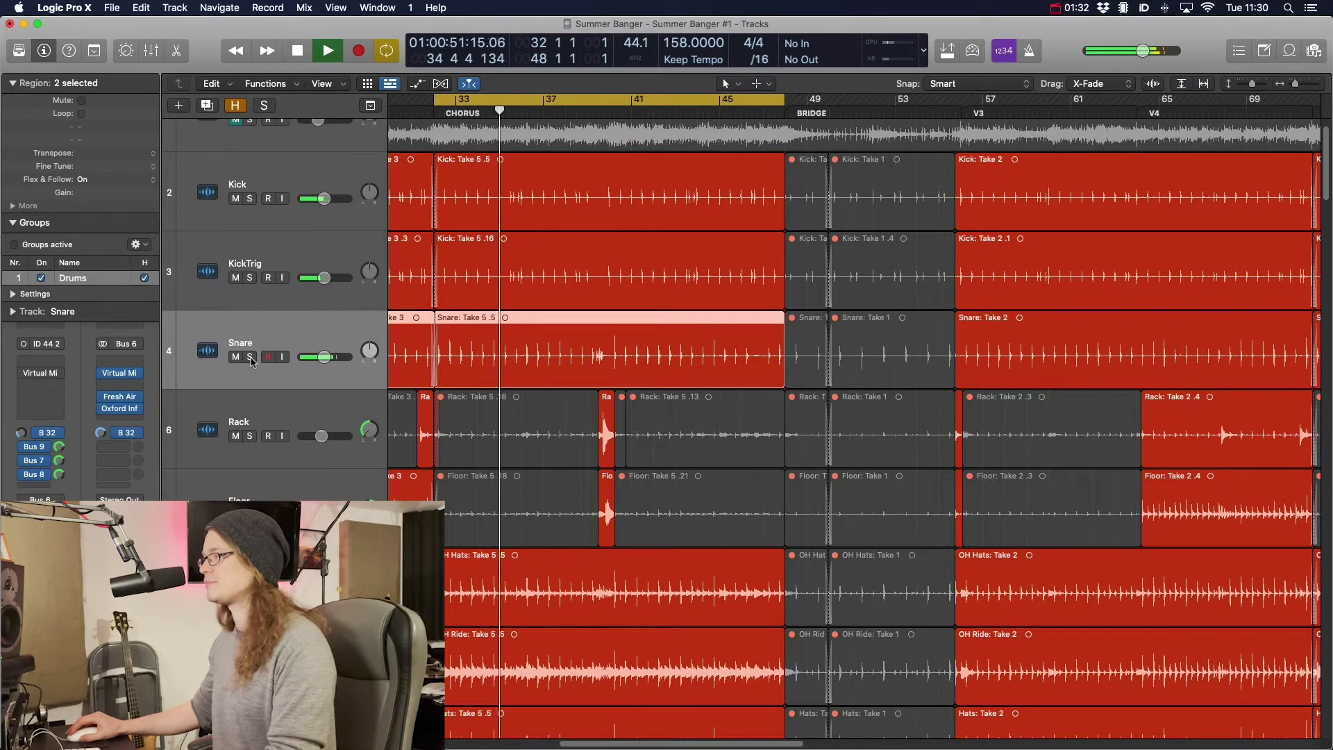
key(space)
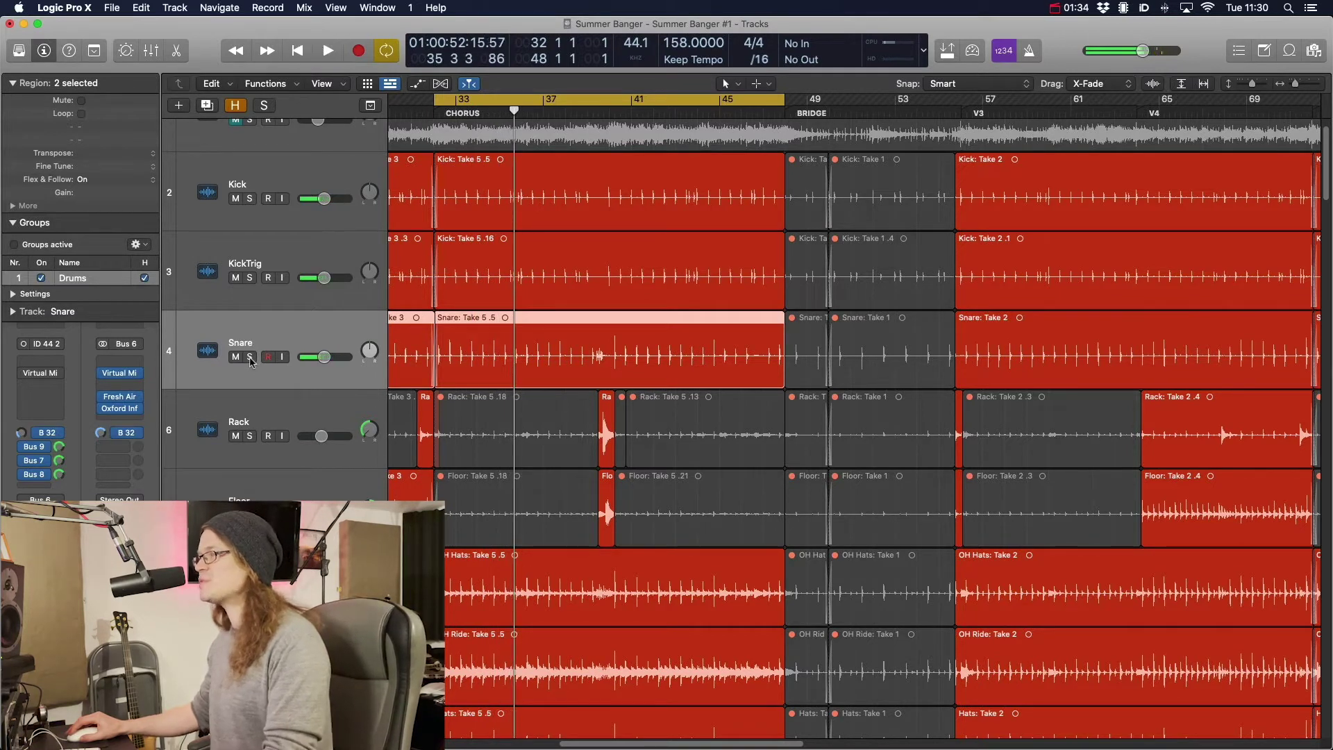
Audition the Snare track soloed, unsolo it, and start Drum Replacement/Doubling on it
click(250, 357)
key(space)
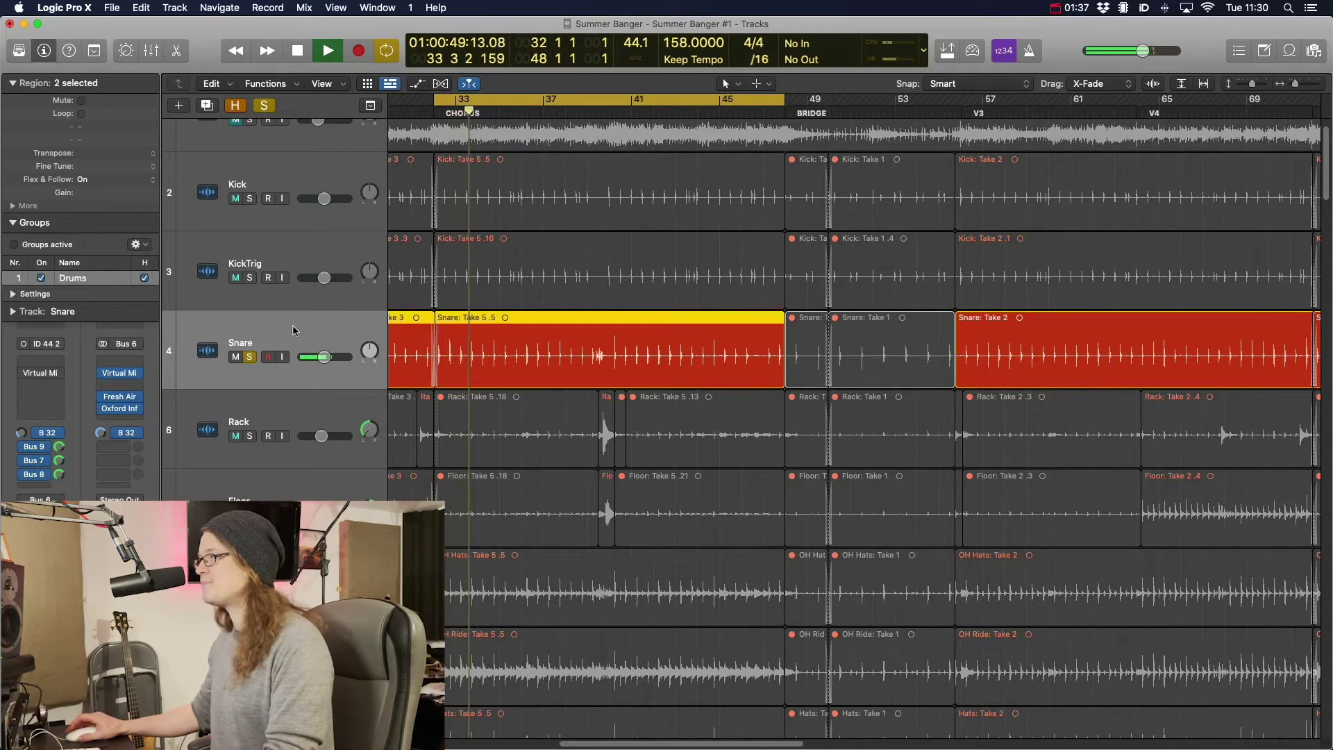
key(space)
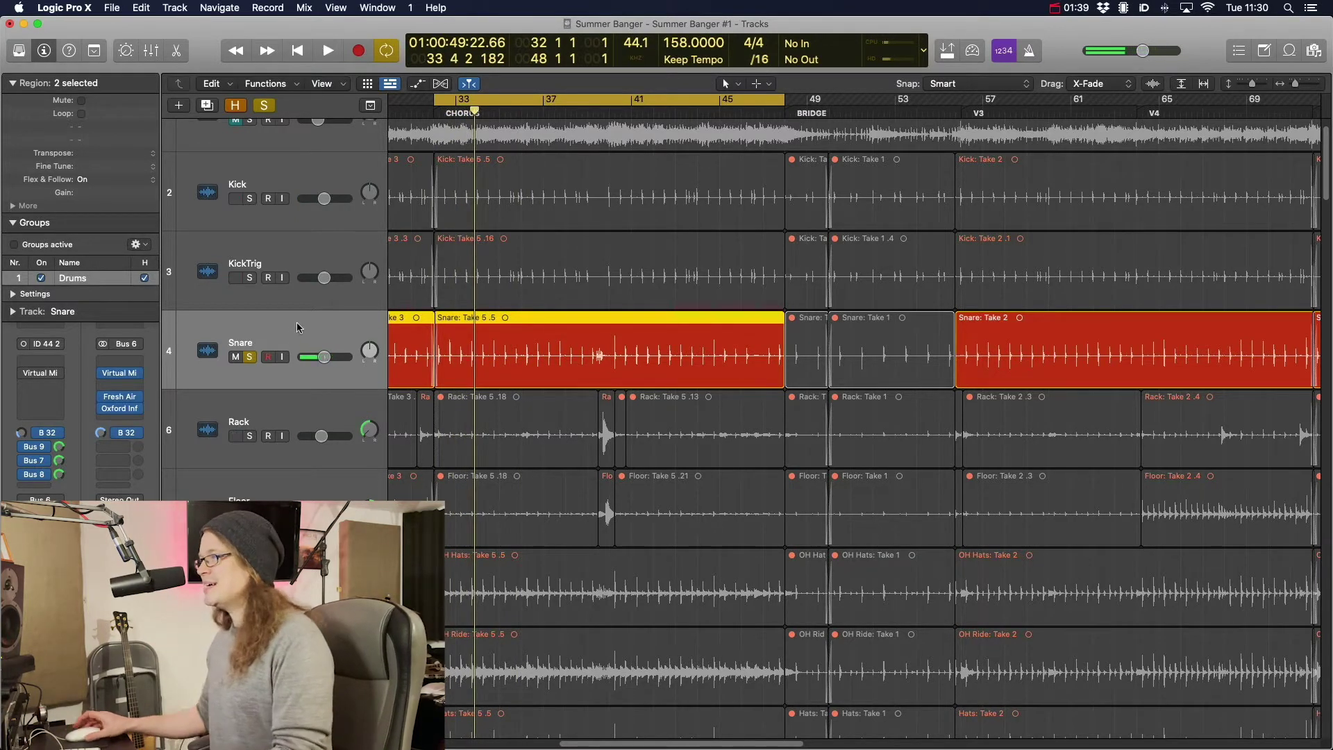
click(254, 356)
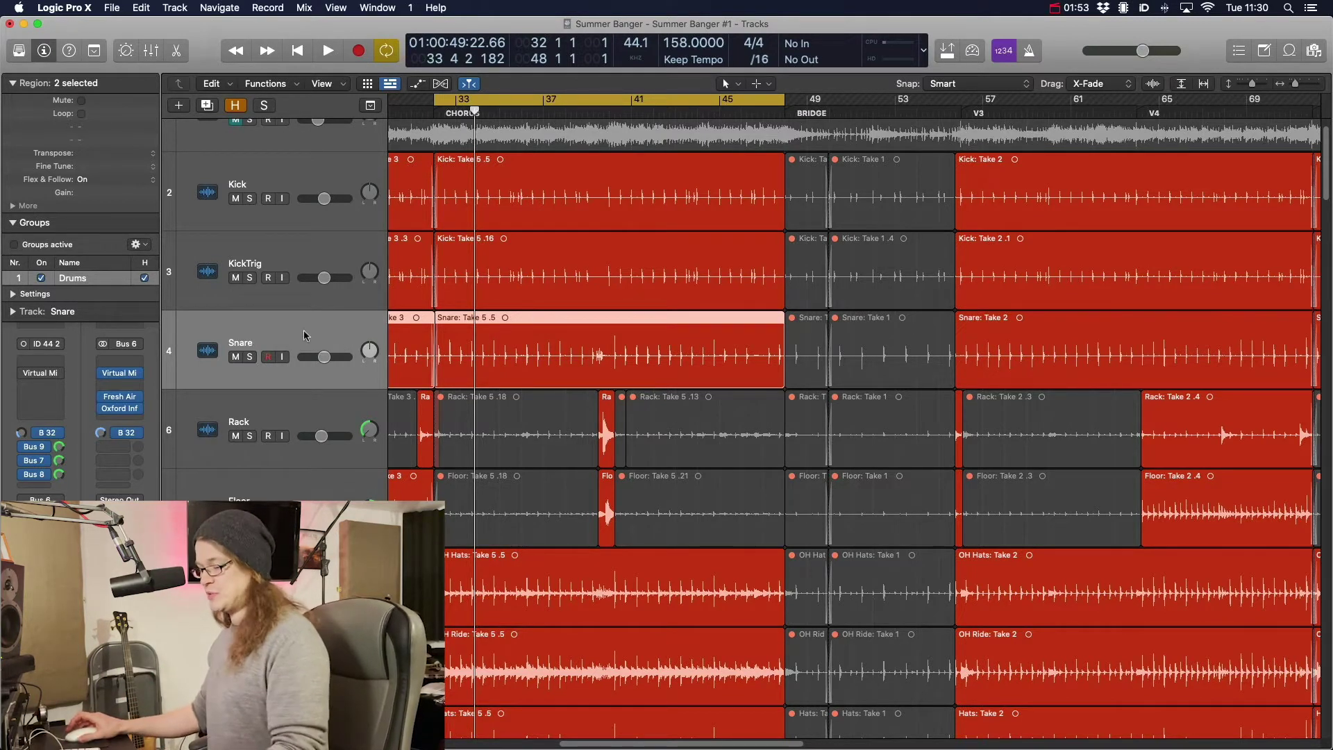
key(y)
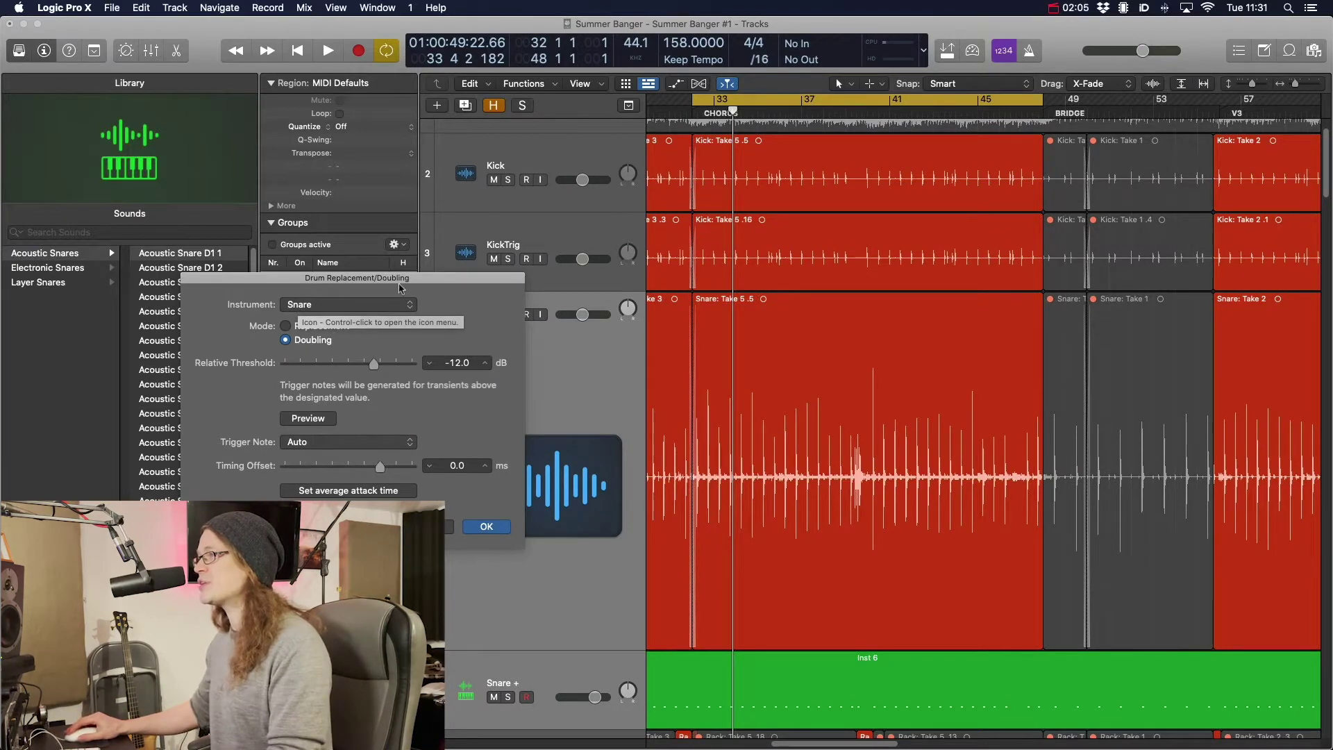
Keep Doubling on Snare, set Relative Threshold to -17.0 dB, and create the doubled track
drag(333, 280, 975, 238)
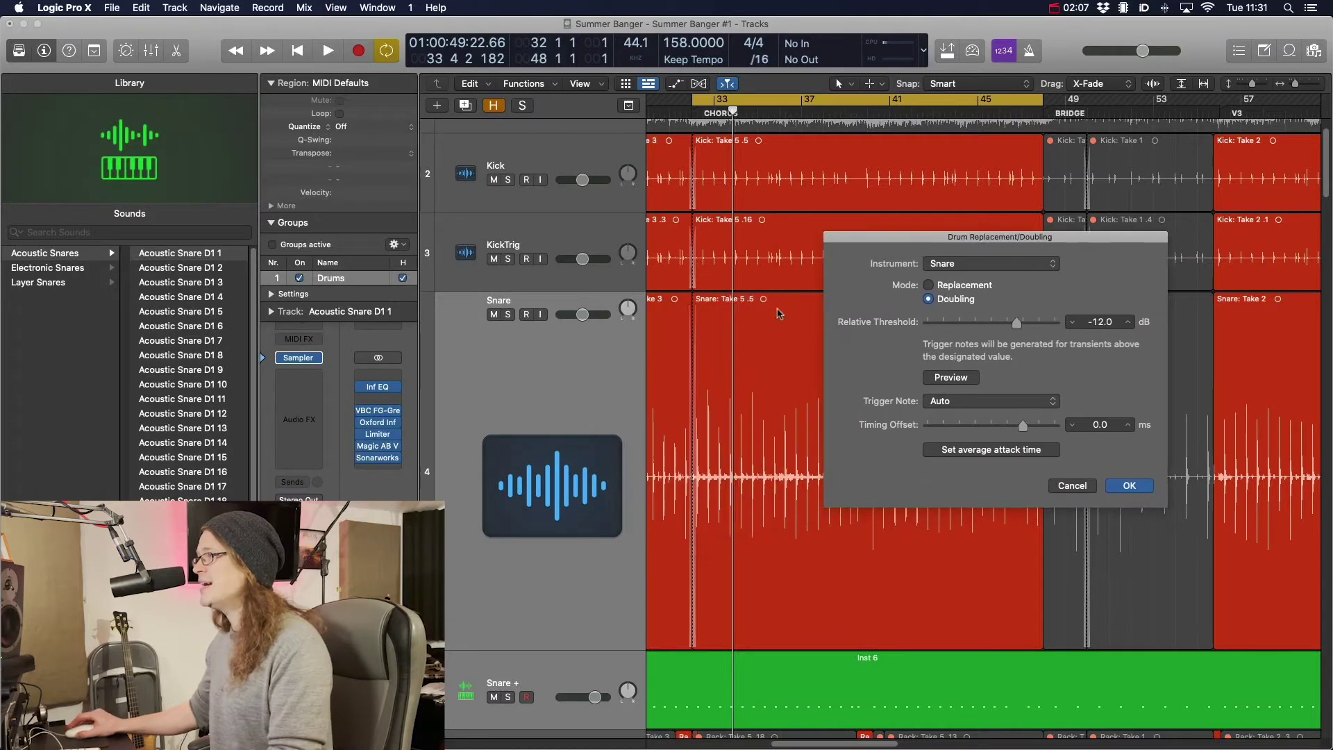
scroll(777, 312, down, 3)
scroll(777, 311, down, 3)
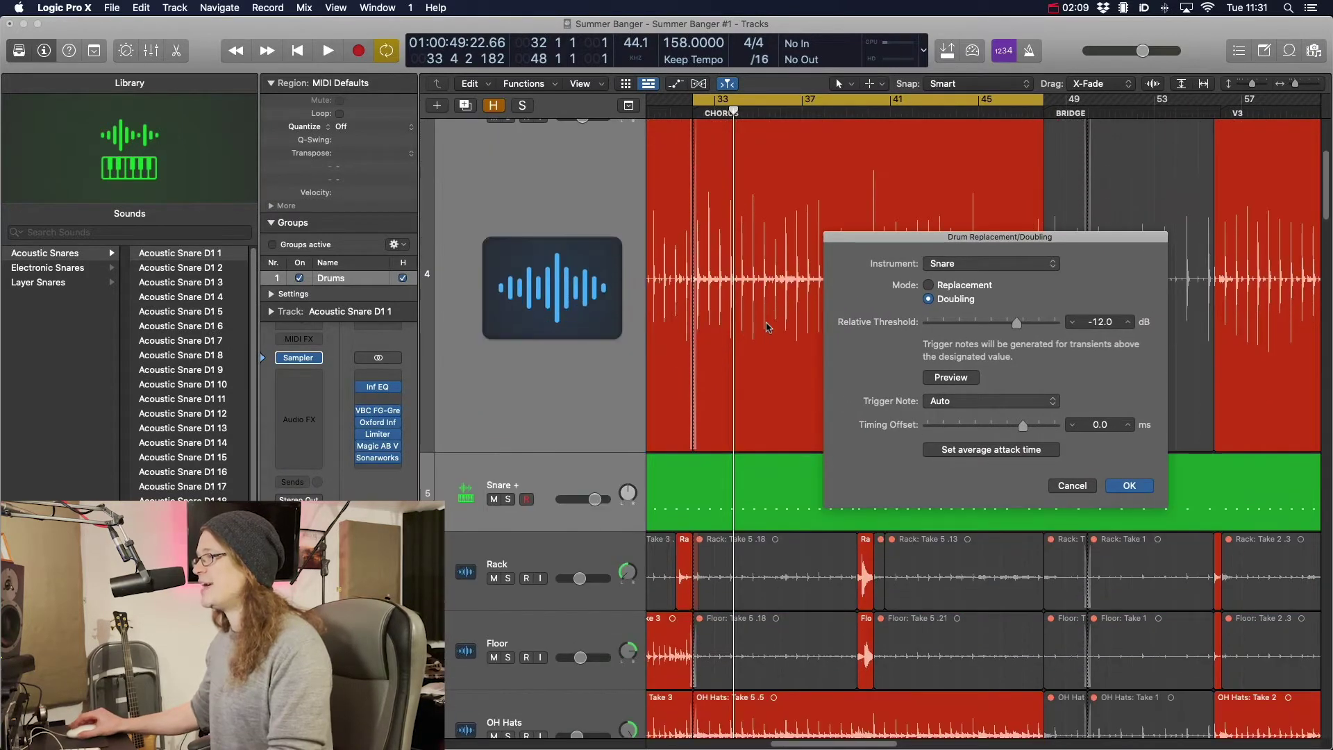
scroll(767, 327, up, 3)
drag(1000, 237, 1127, 232)
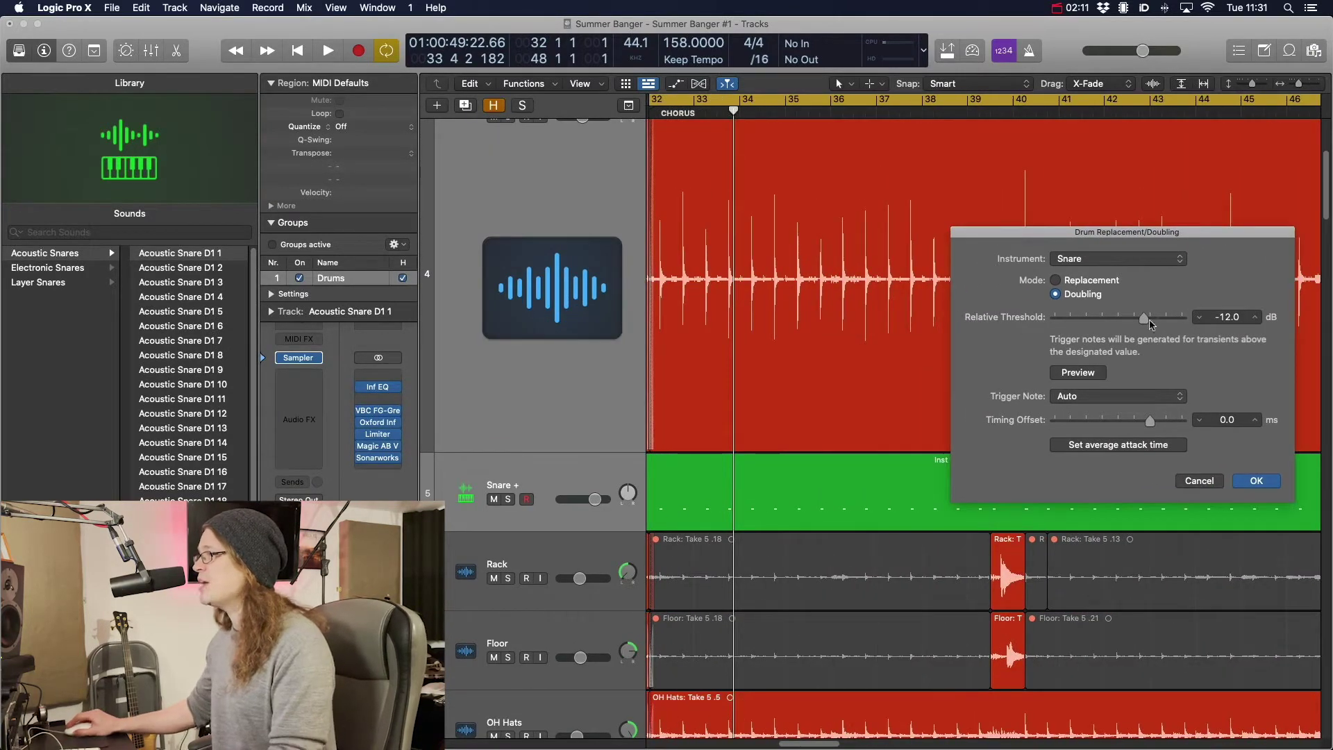
drag(1145, 321, 1110, 325)
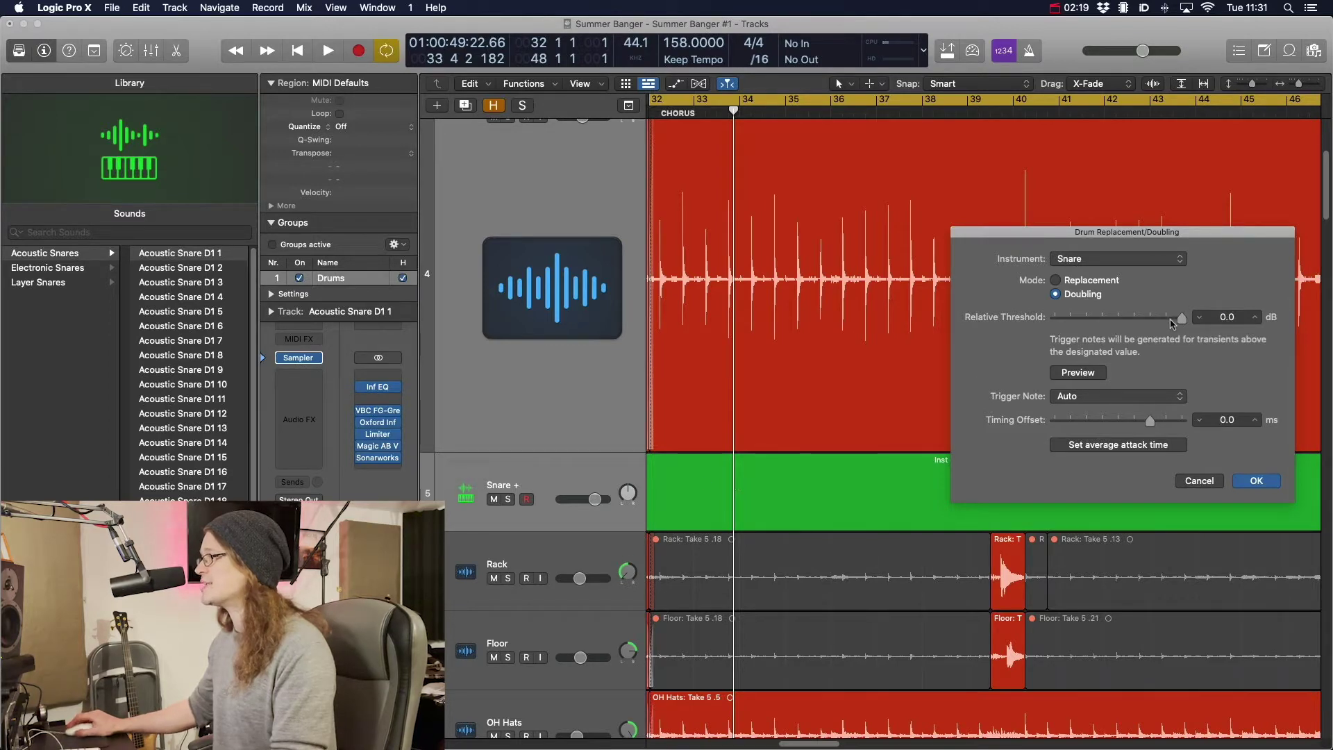
drag(1171, 322, 1166, 324)
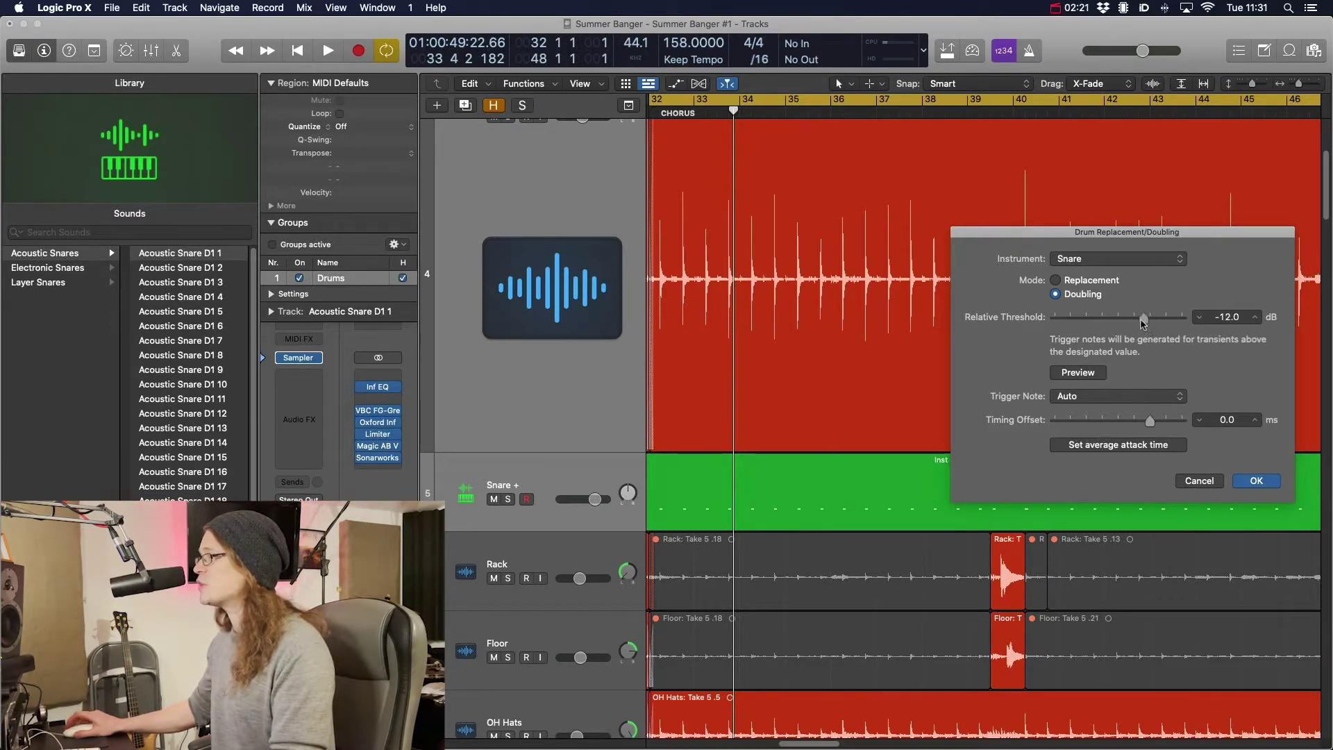
scroll(778, 316, up, 5)
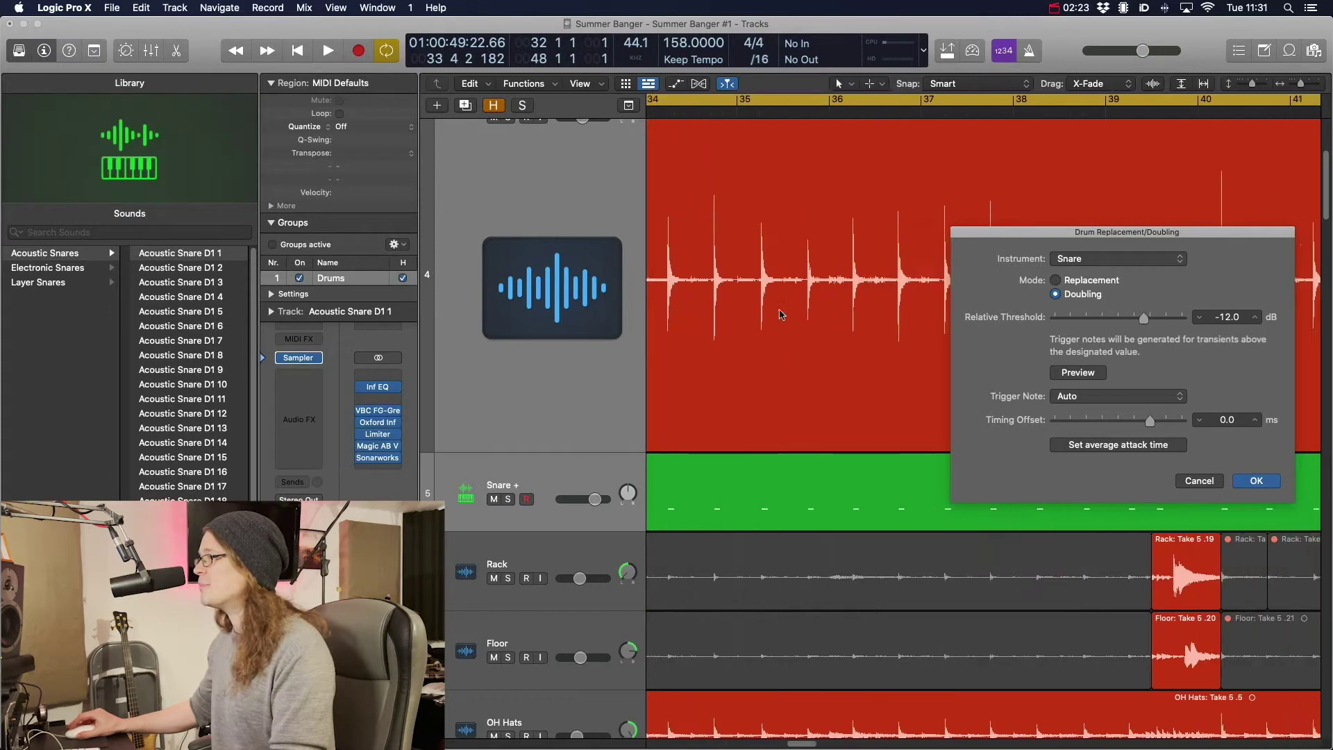
scroll(781, 314, right, 2)
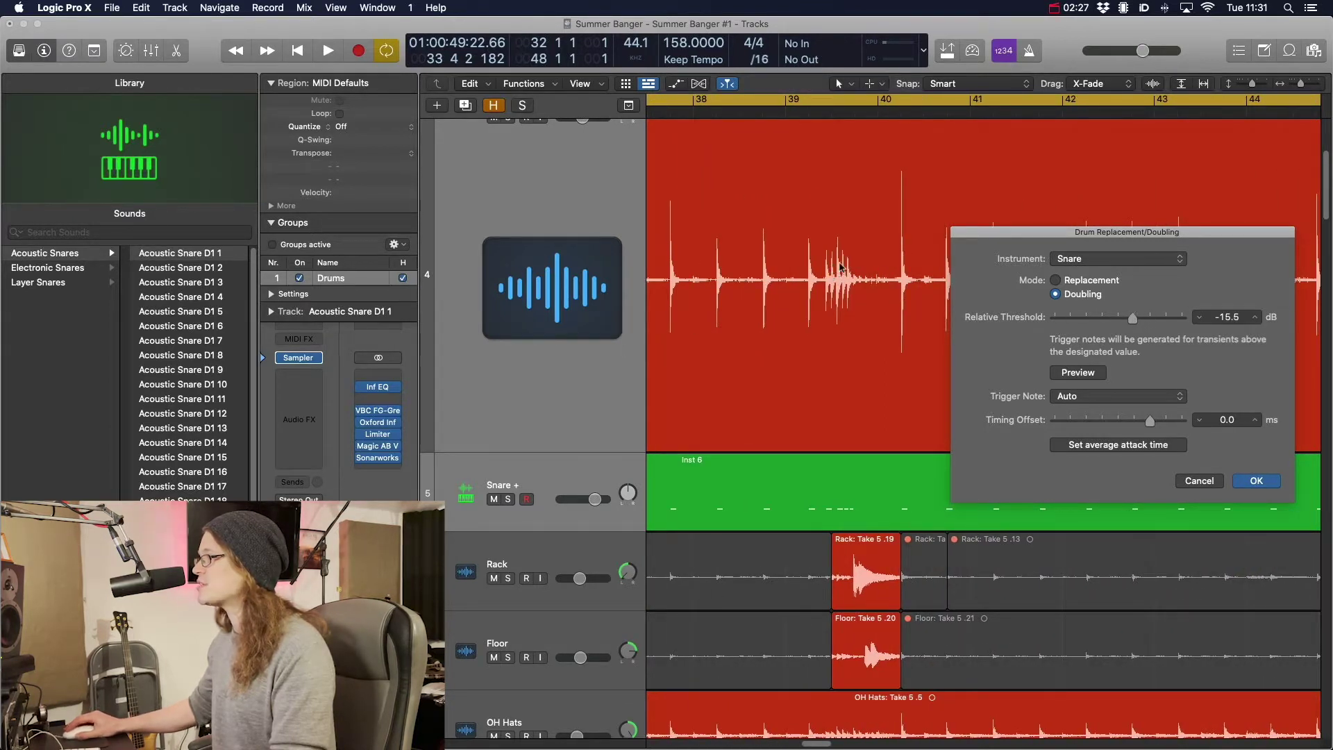
drag(1132, 321, 1129, 320)
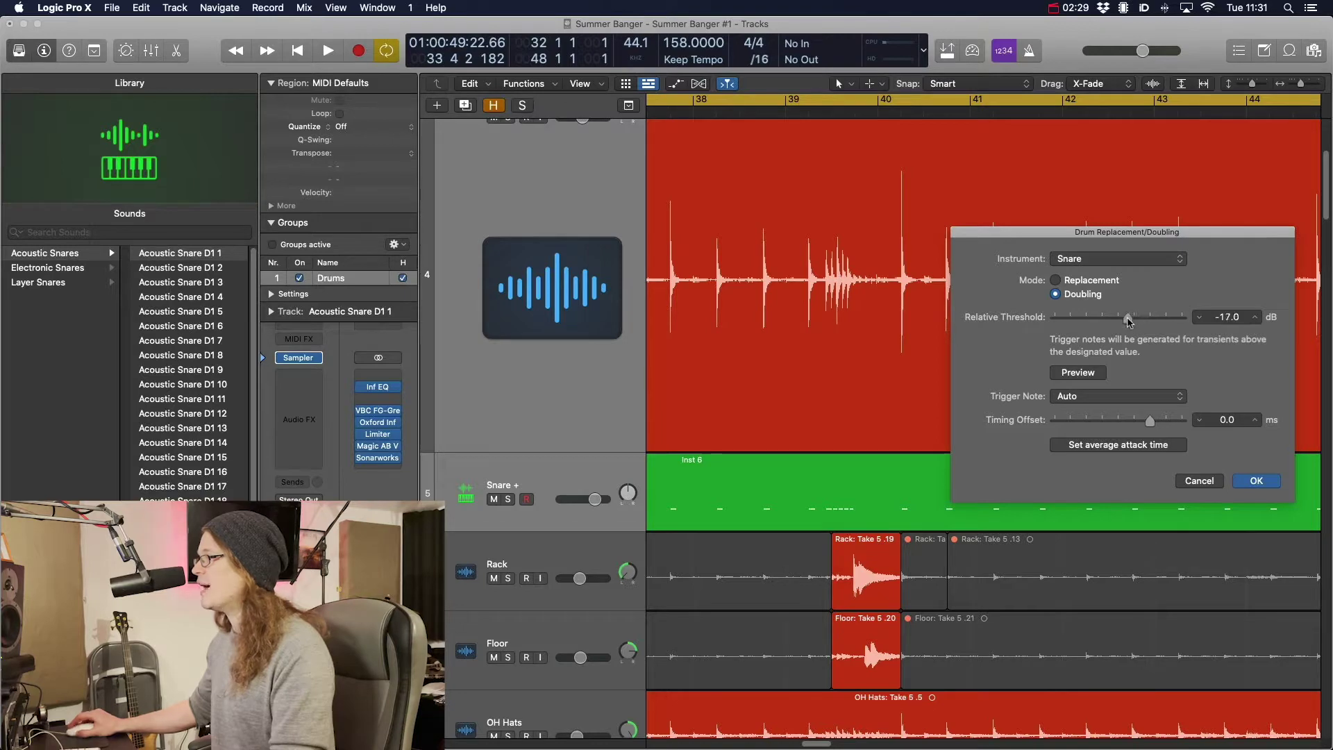
drag(1110, 236, 1001, 206)
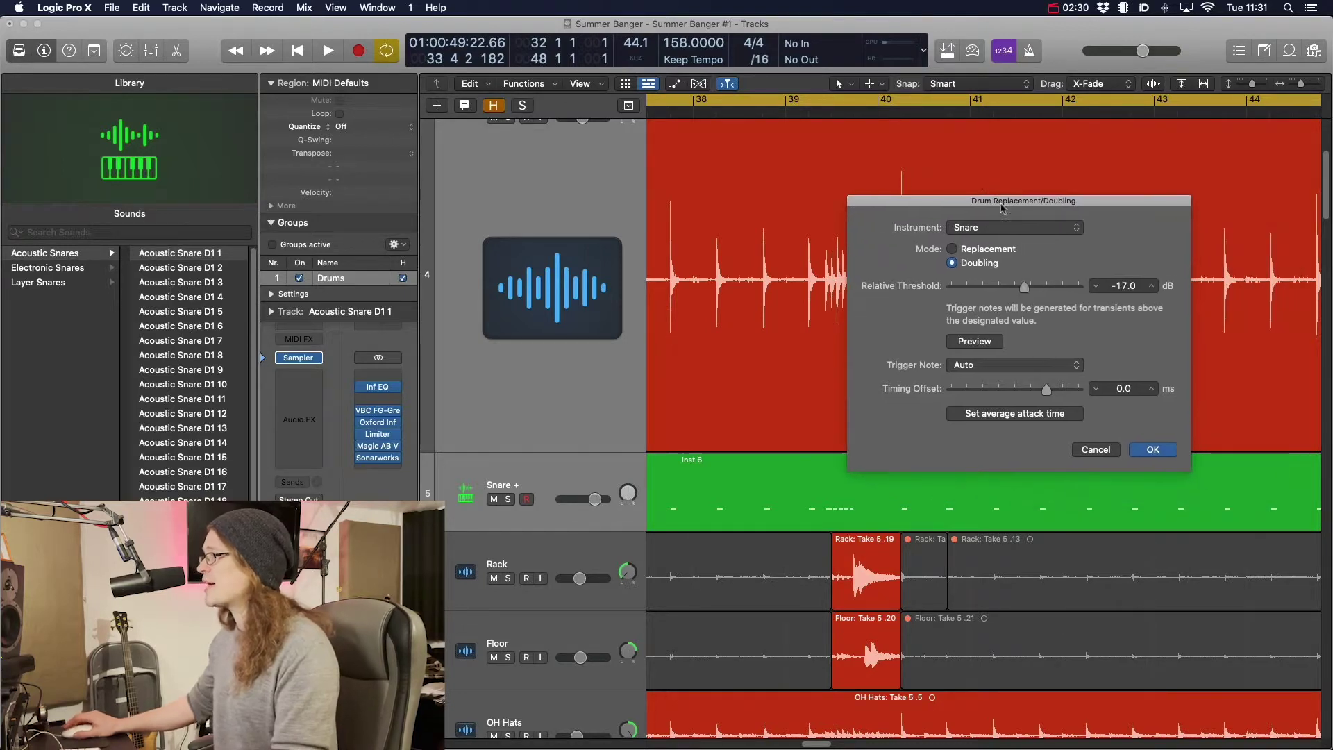
click(1152, 450)
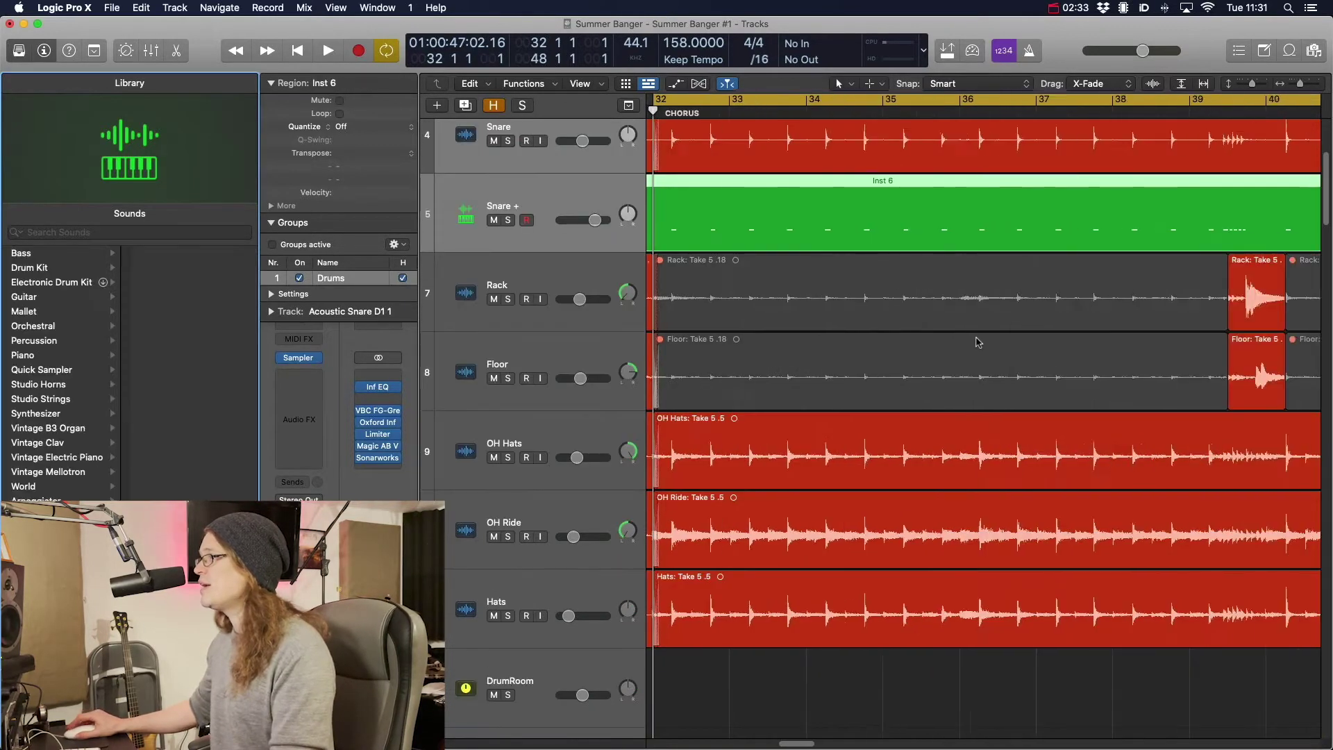
Close the Library, solo the Snare + track, and play the doubled snare from the chorus
scroll(880, 332, up, 3)
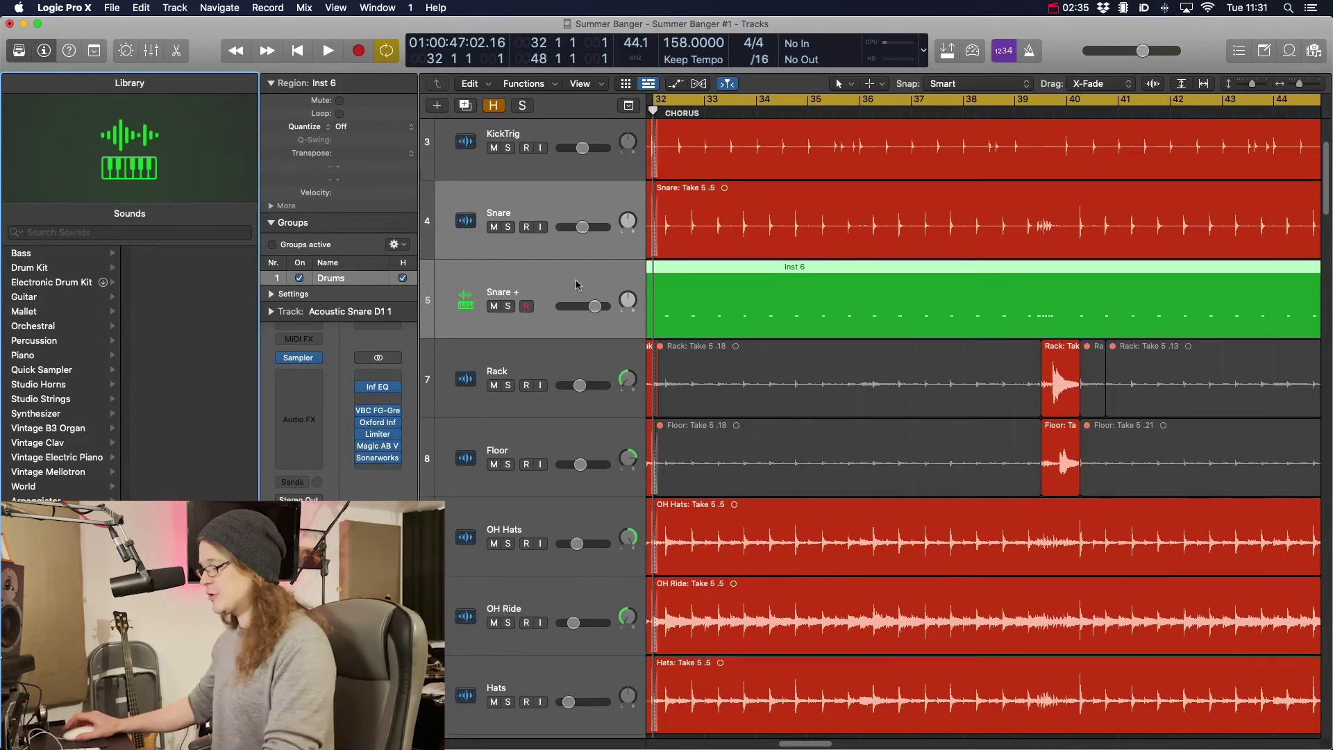
key(y)
scroll(598, 375, left, 5)
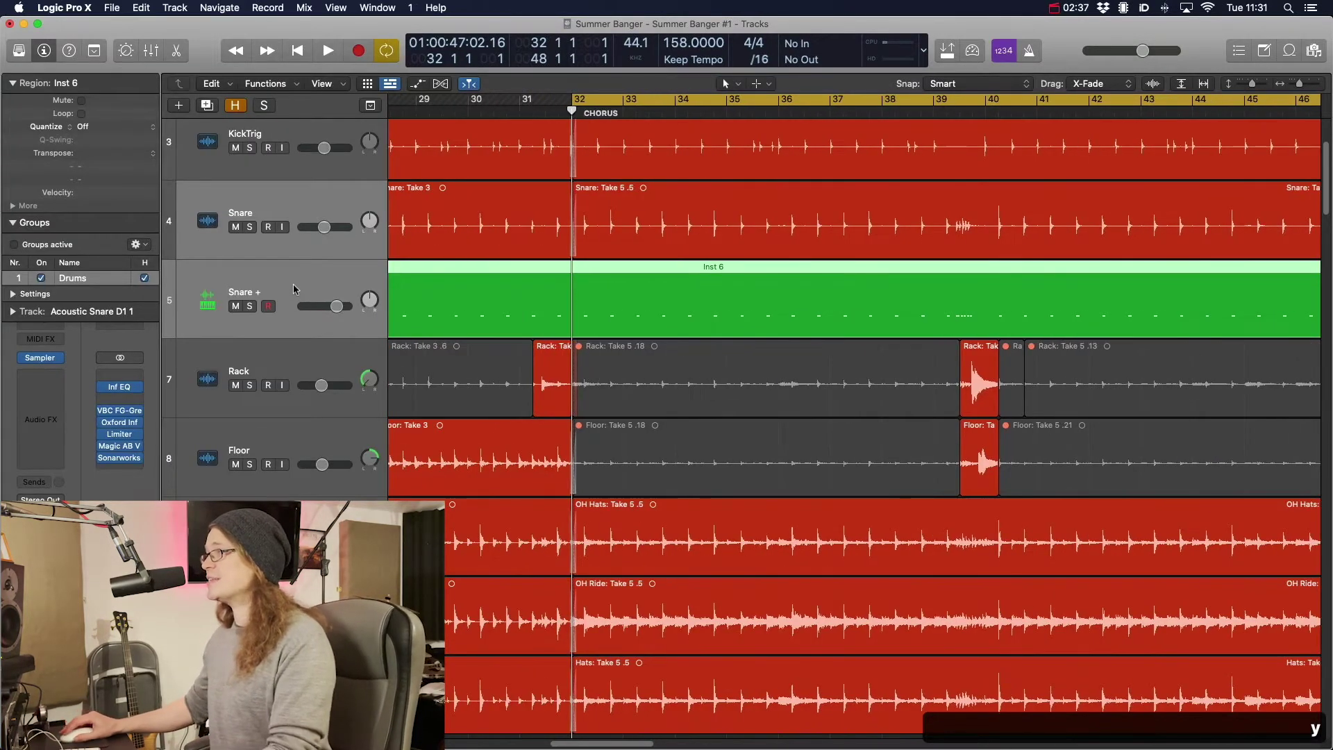
click(249, 306)
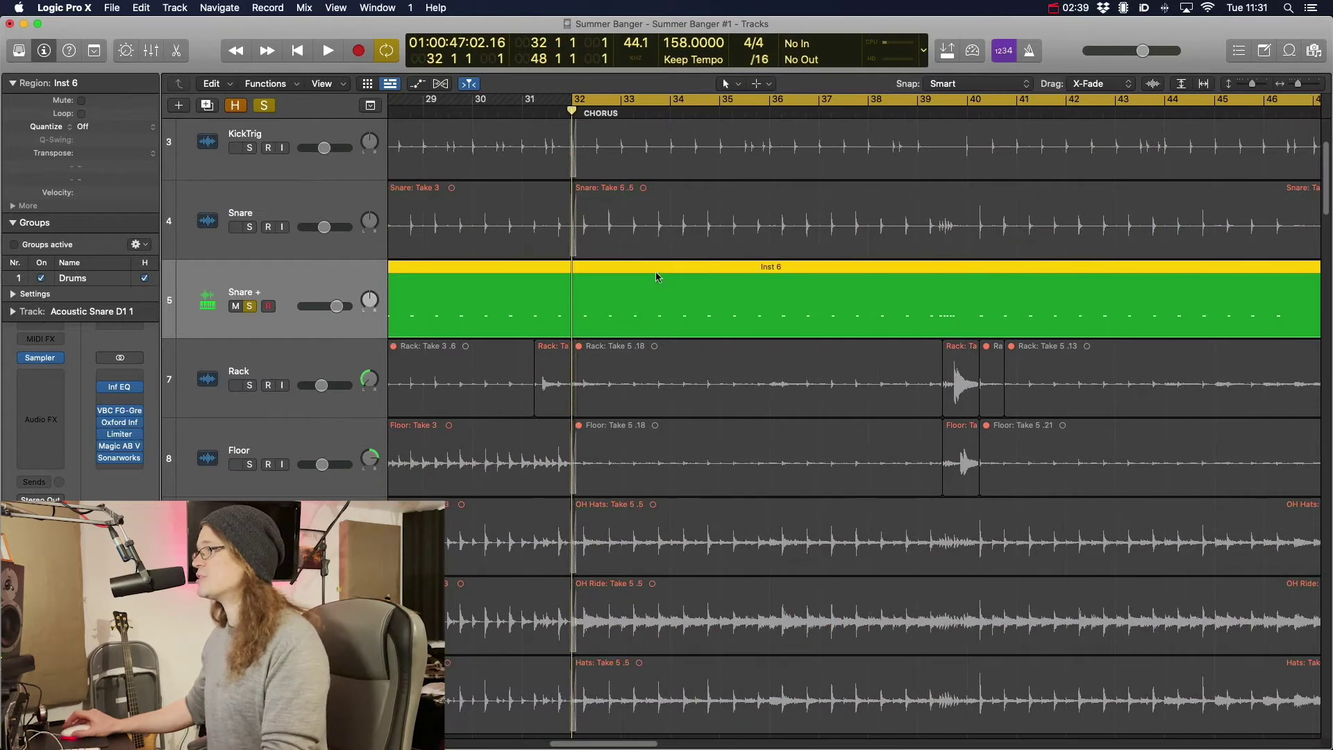
key(space)
scroll(624, 299, right, 3)
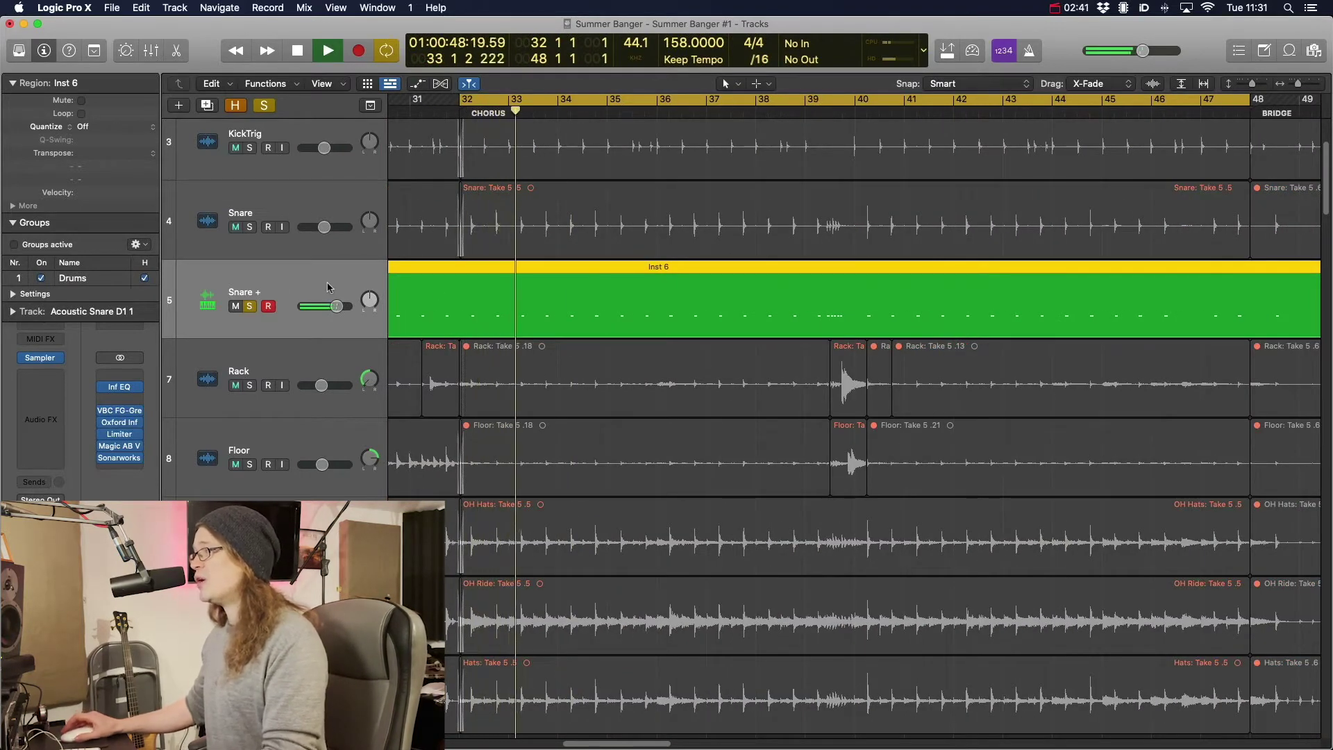
Open the Snare + Sampler, stop playback, and swap Mod Matrix for the Mapping and Zone sections
mouse_move(55, 360)
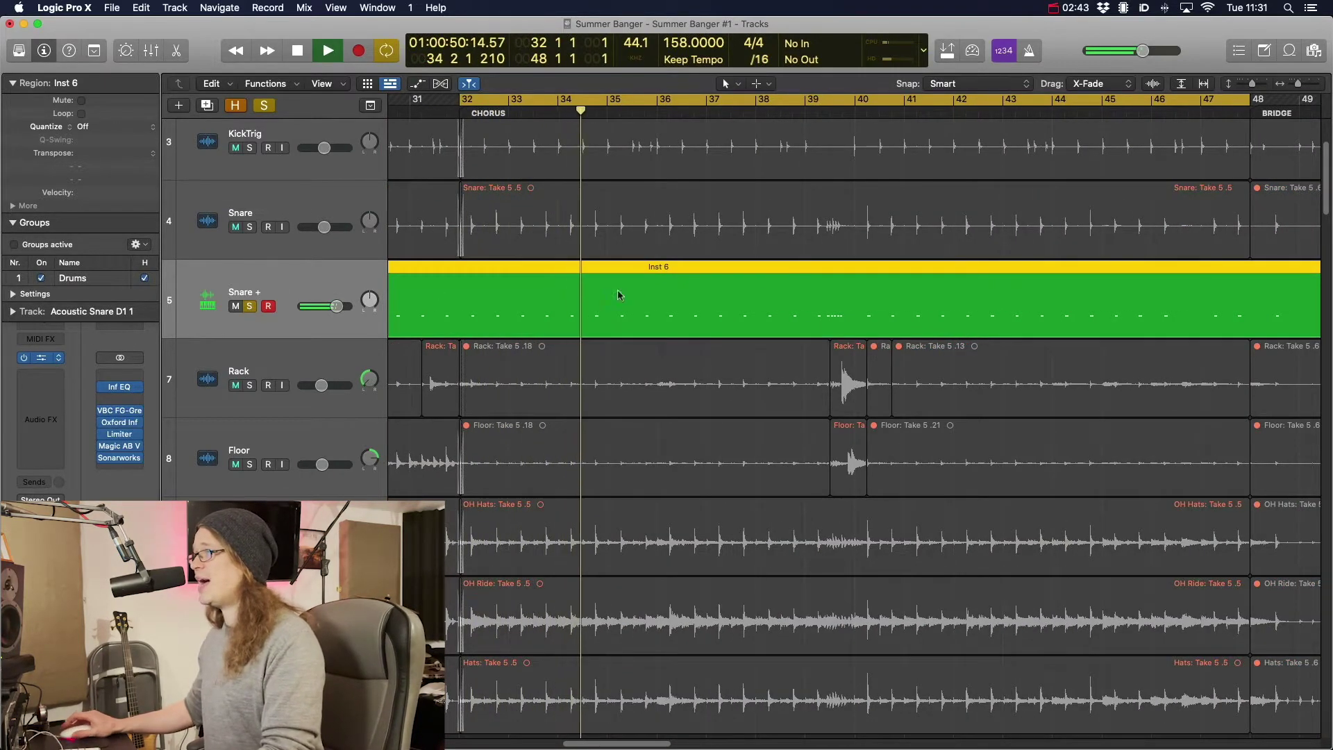
click(41, 357)
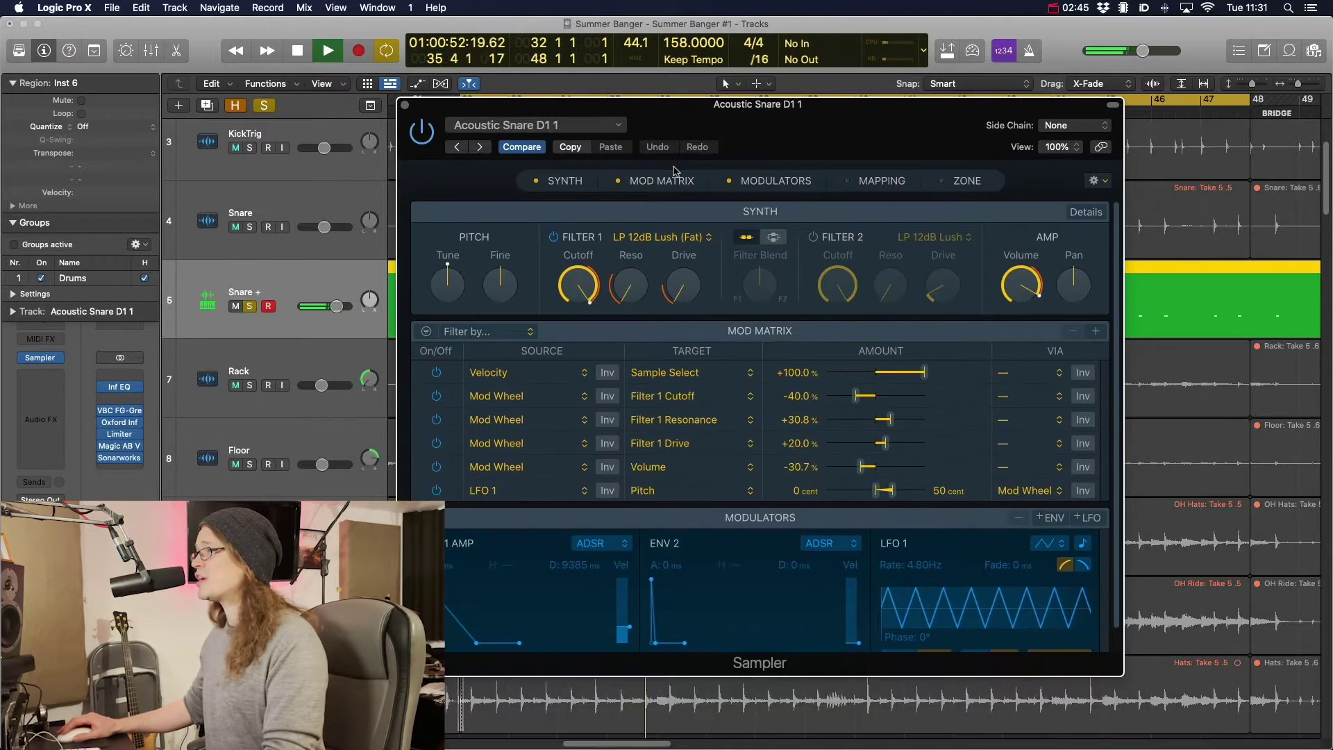
key(space)
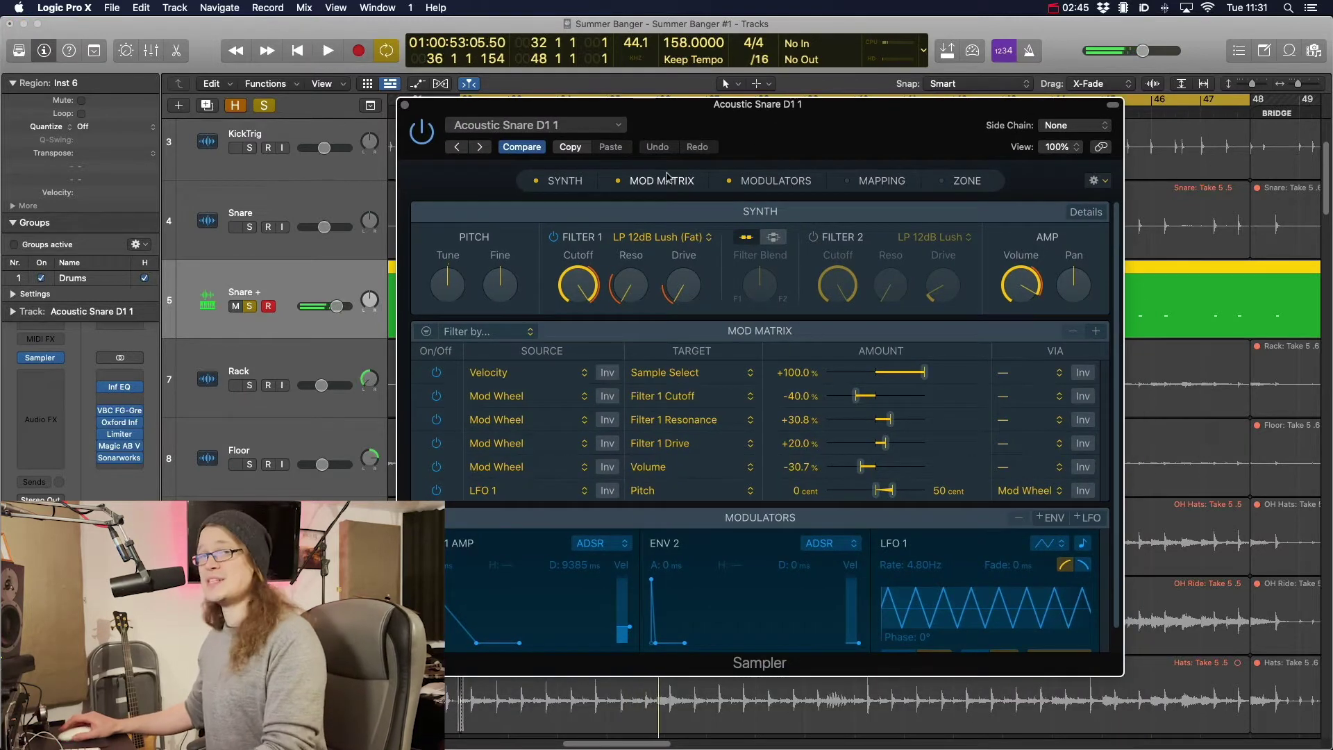
click(617, 180)
click(846, 180)
click(948, 183)
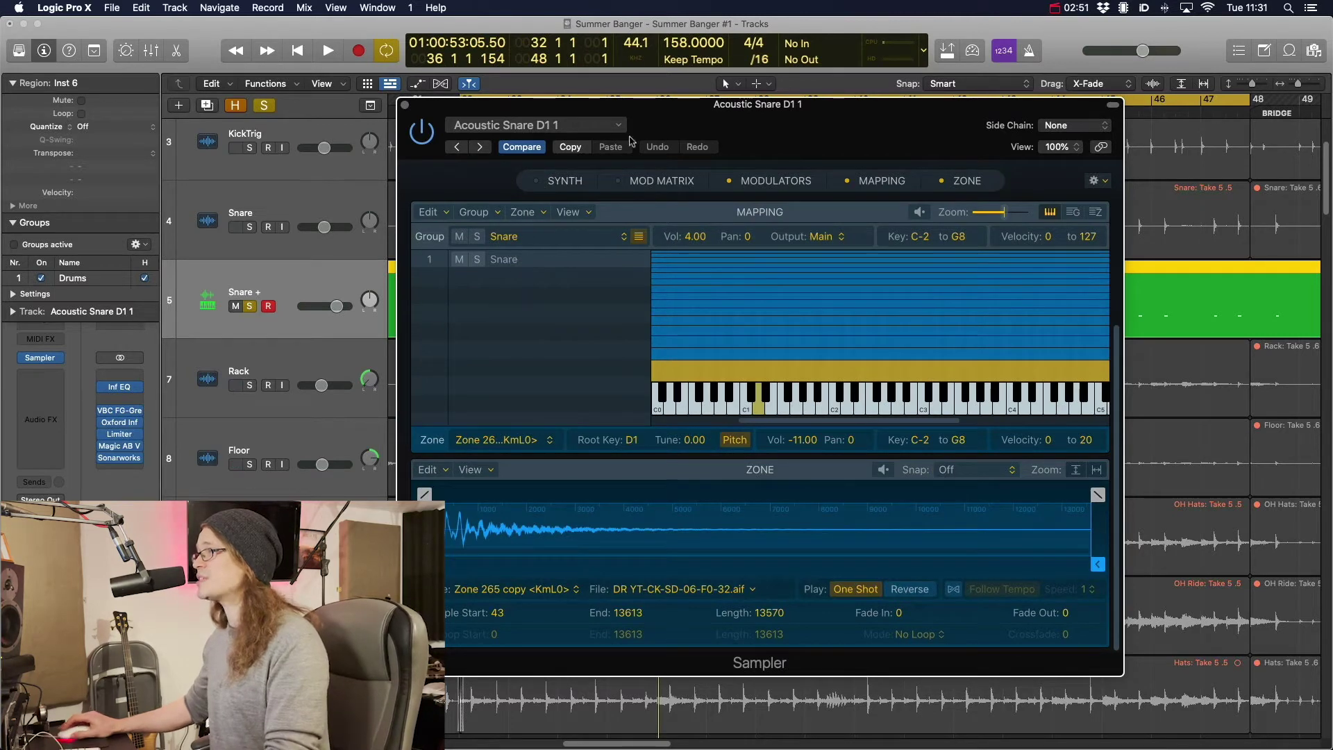
drag(739, 129, 866, 396)
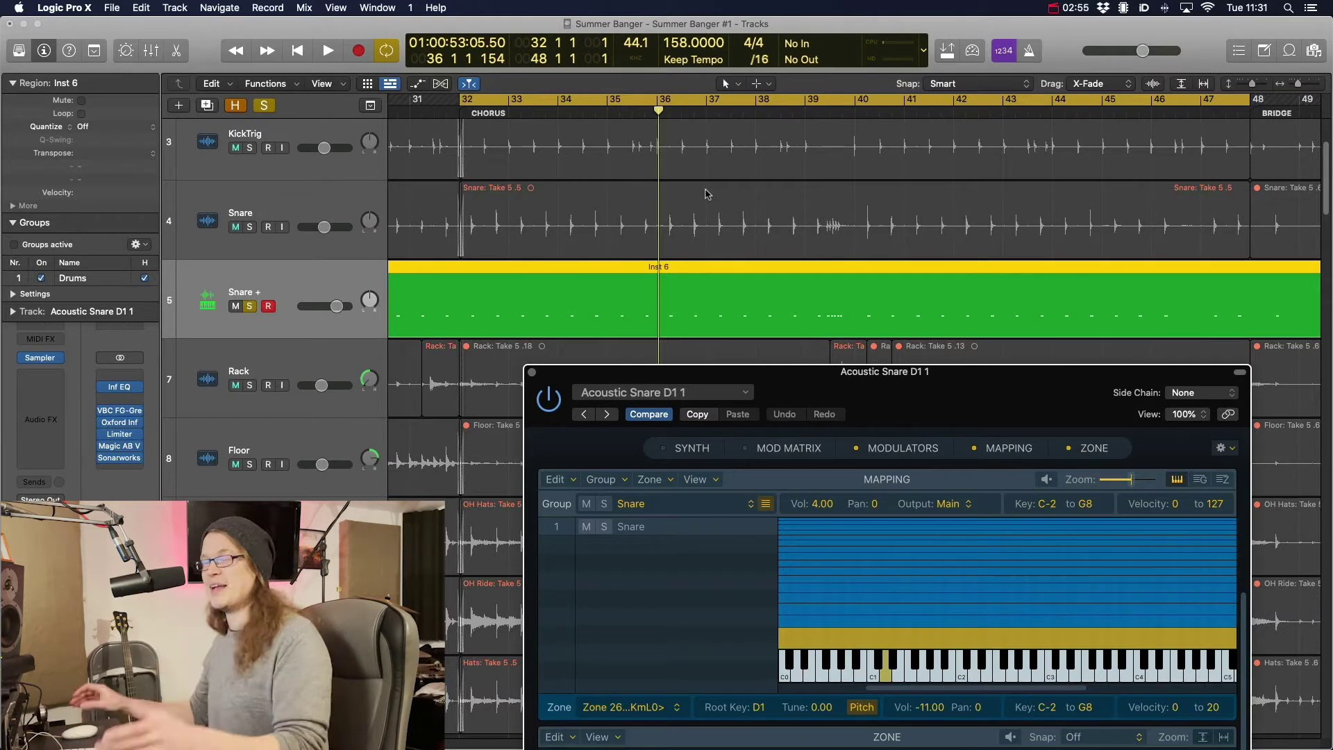
click(663, 392)
Load Acoustic Snare D1 14 from Drums & Percussion > Single Drums > Snares > Acoustic Snares and play it
click(846, 392)
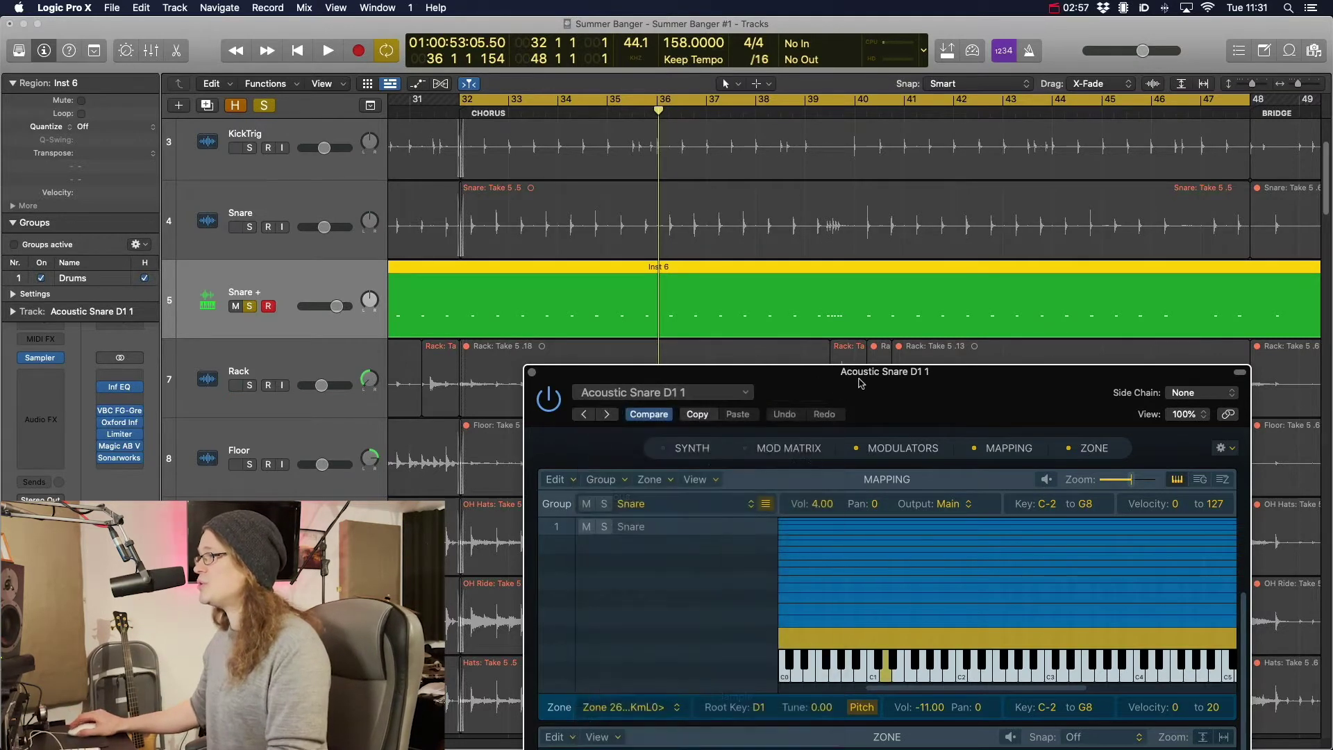
drag(708, 404, 630, 280)
click(630, 270)
mouse_move(645, 622)
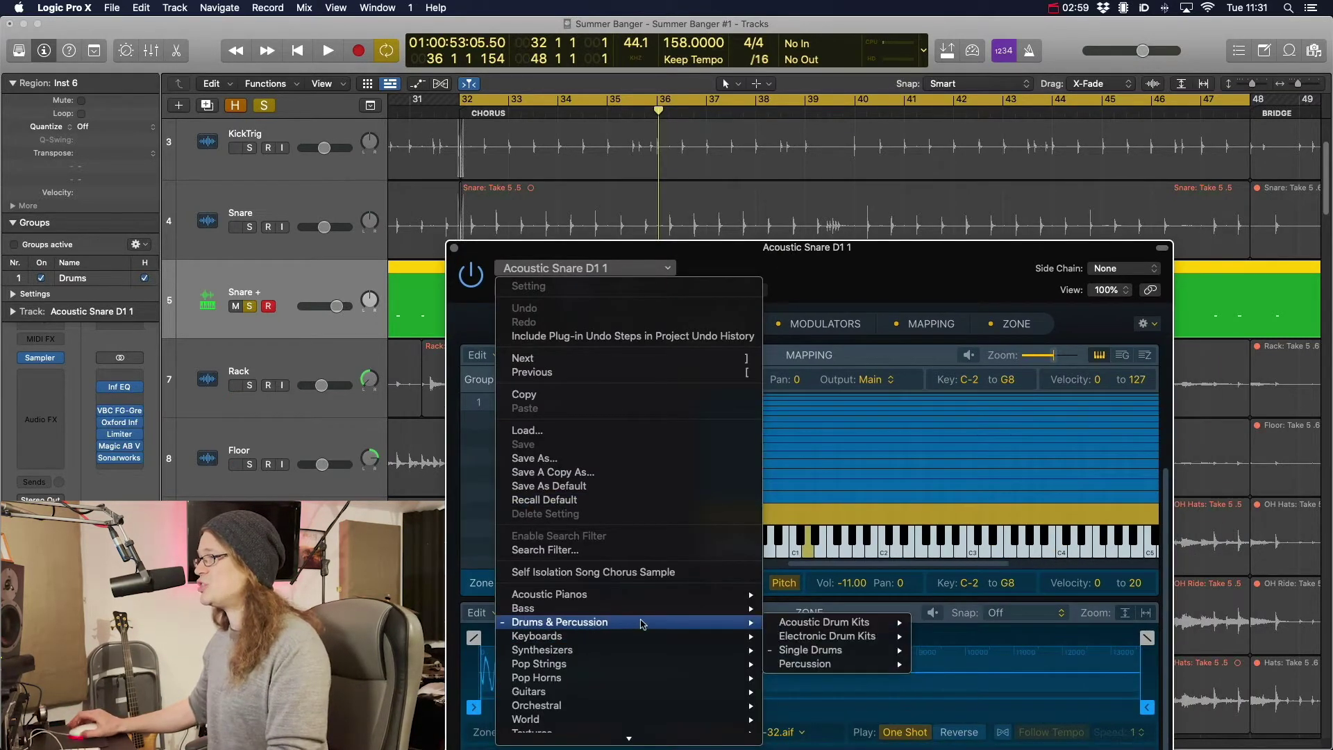
mouse_move(853, 651)
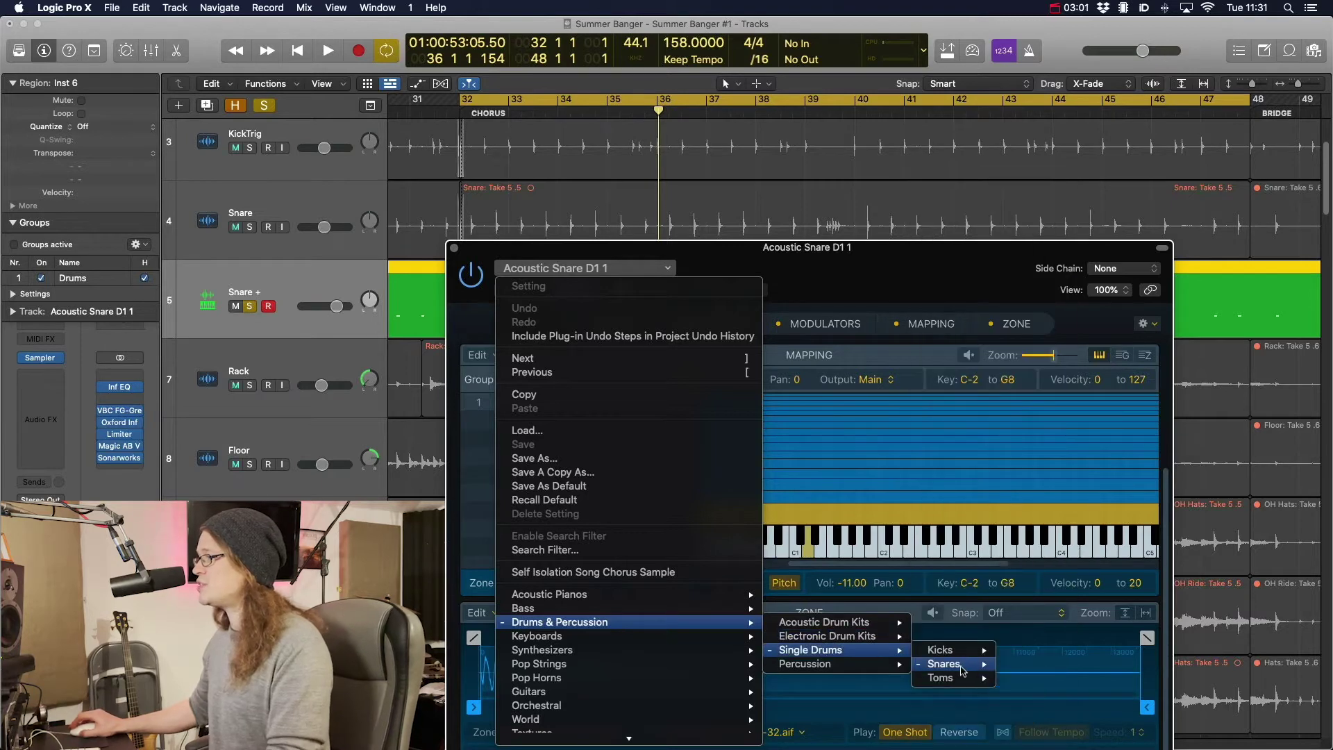
mouse_move(946, 664)
mouse_move(1050, 664)
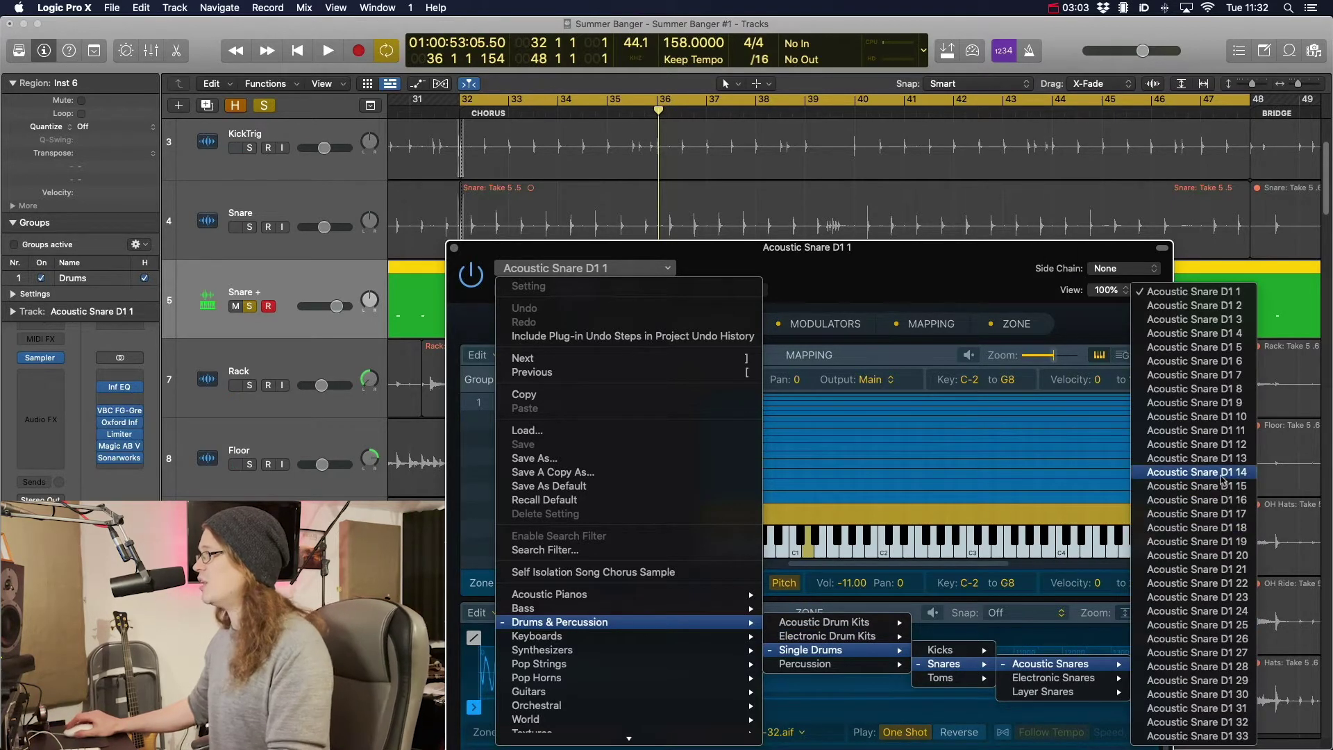
click(1193, 471)
key(space)
Step to the next preset, Acoustic Snare D1 15, then stop playback
drag(830, 257, 875, 134)
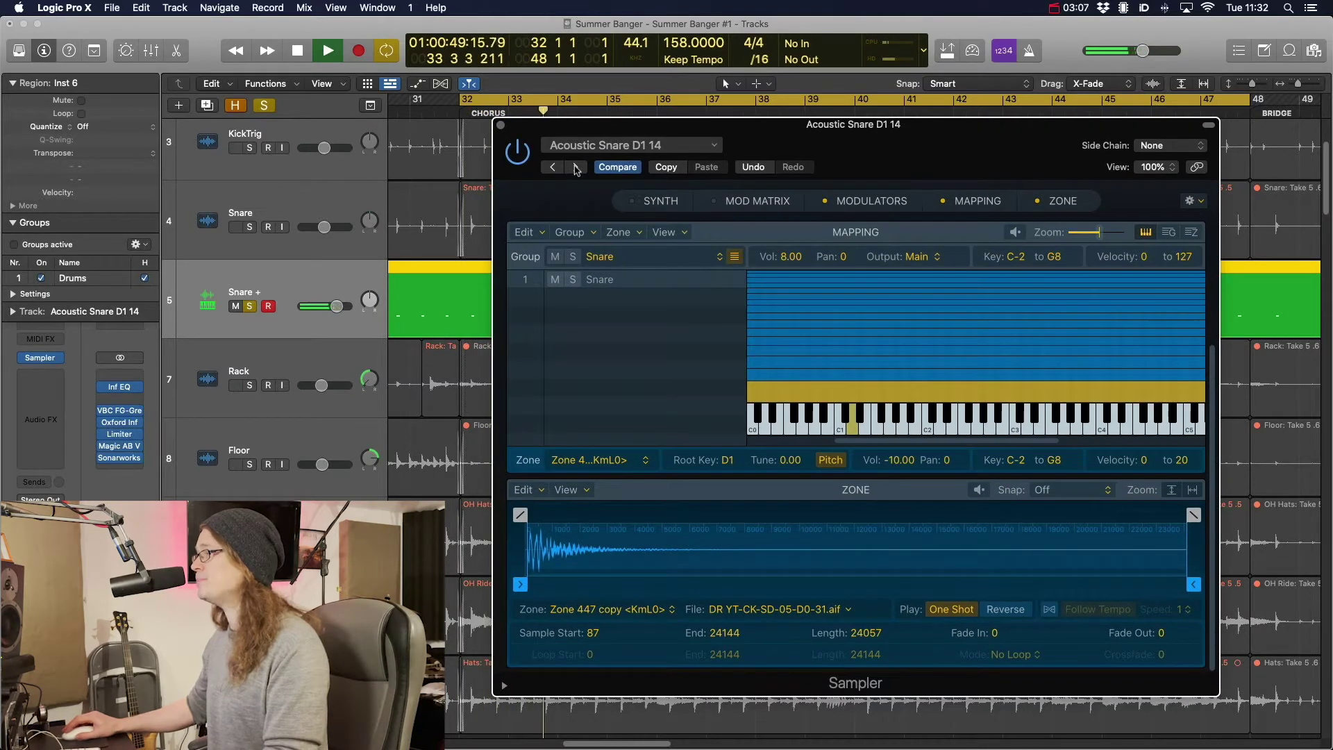
click(574, 168)
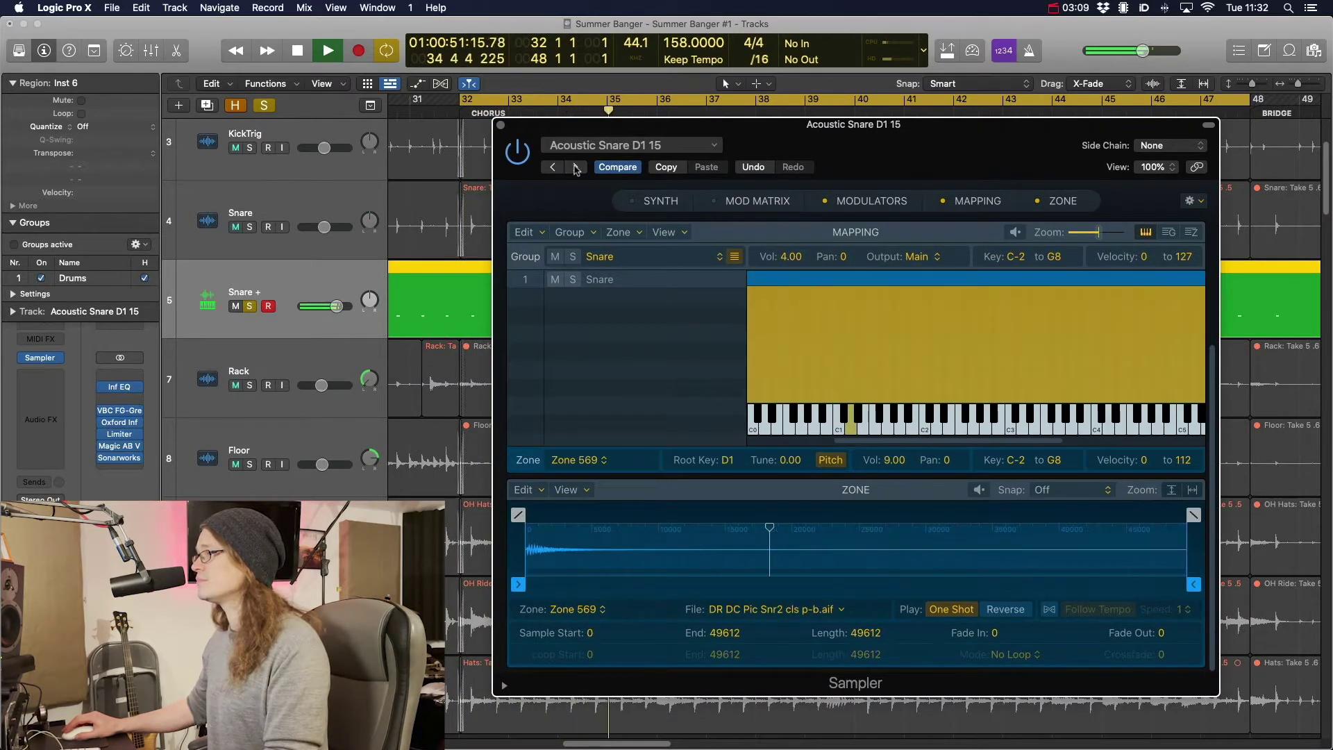
key(space)
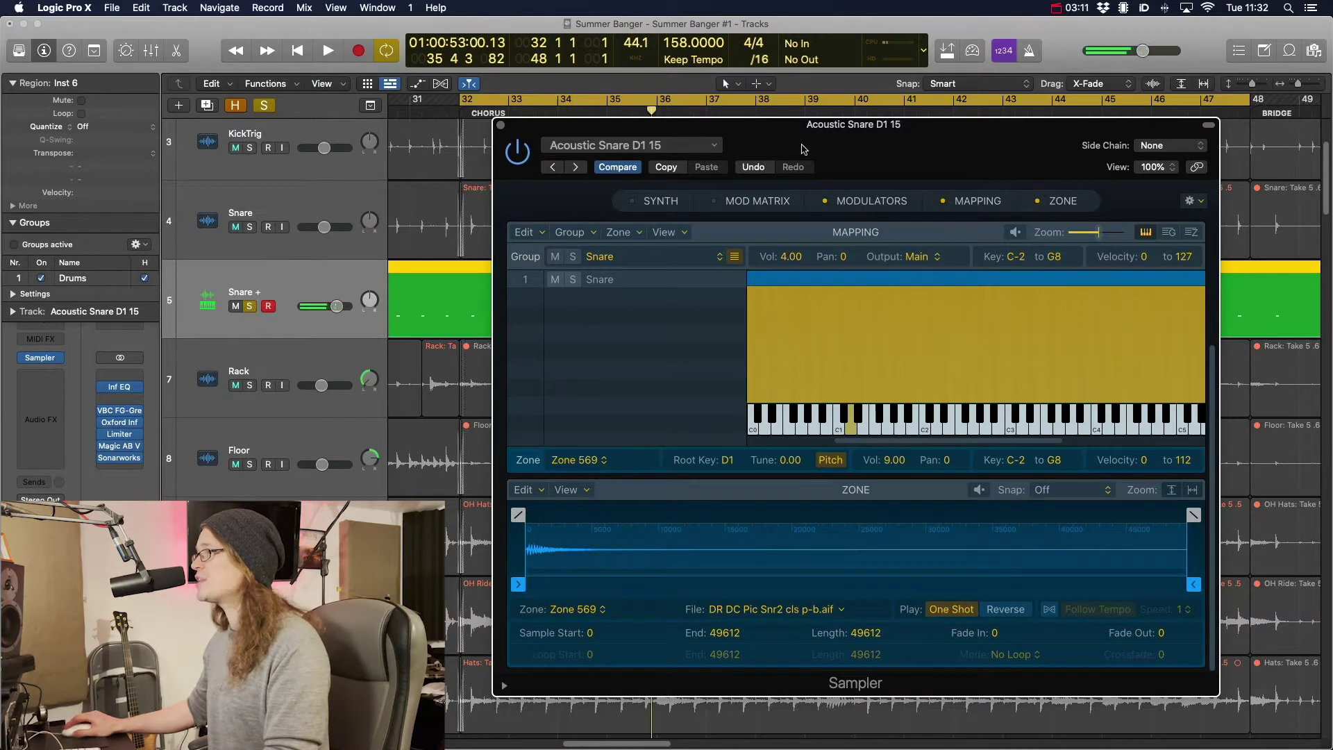
drag(781, 144, 786, 113)
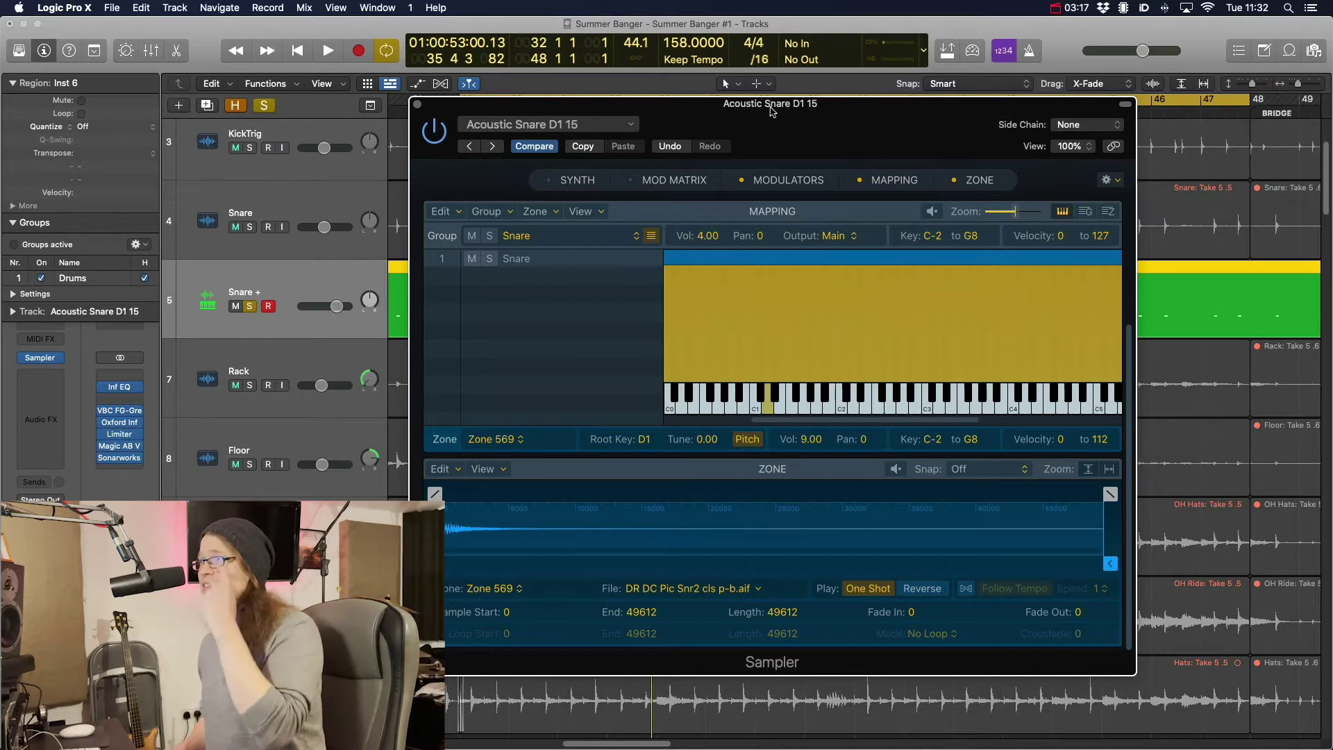
Bring the Finder window with the Fat Steel Snare folder forward beside the Sampler
key(super+Tab)
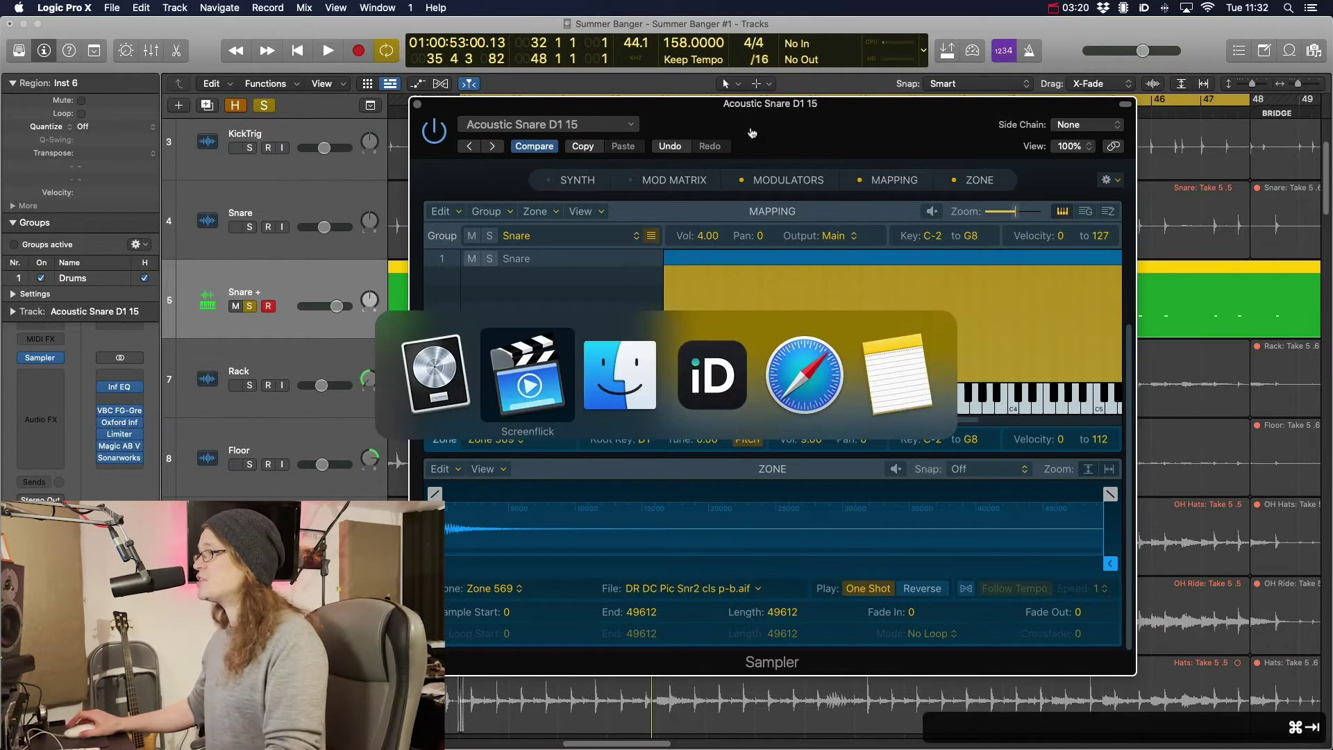
key(super+Tab)
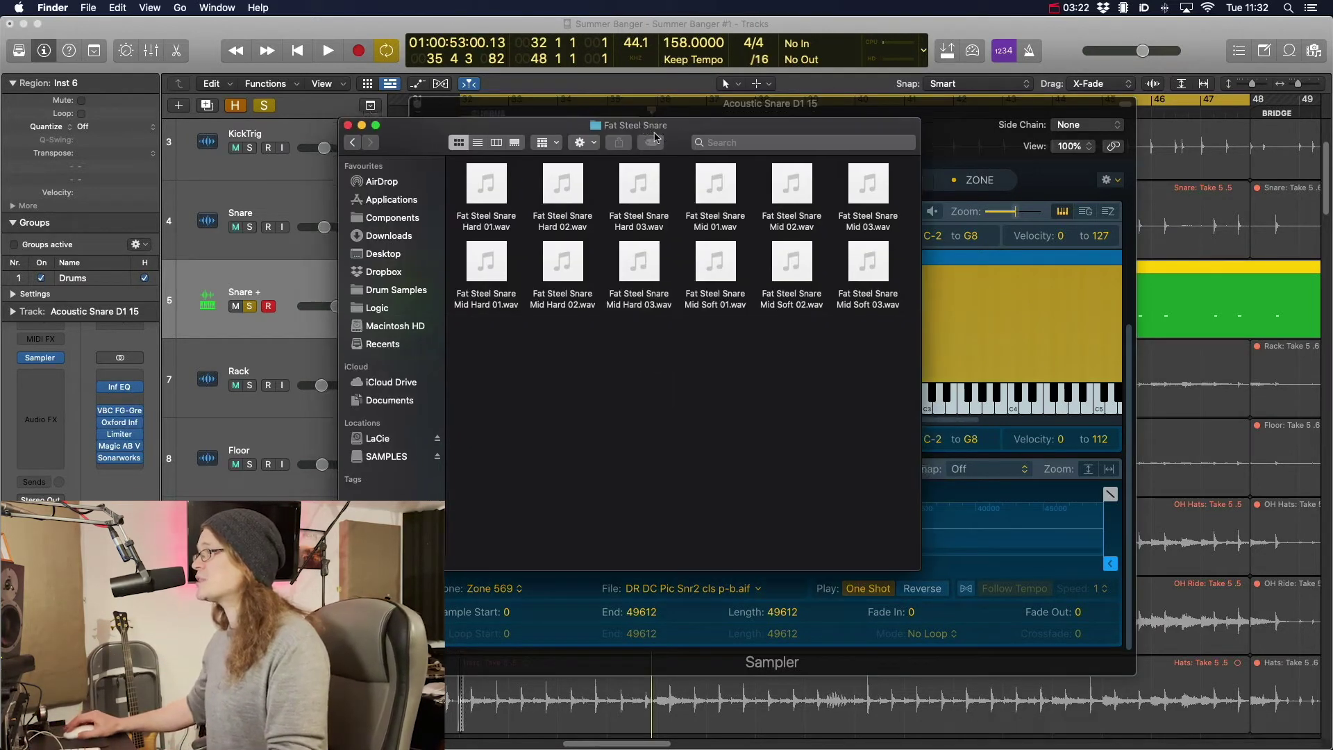
drag(637, 122, 792, 241)
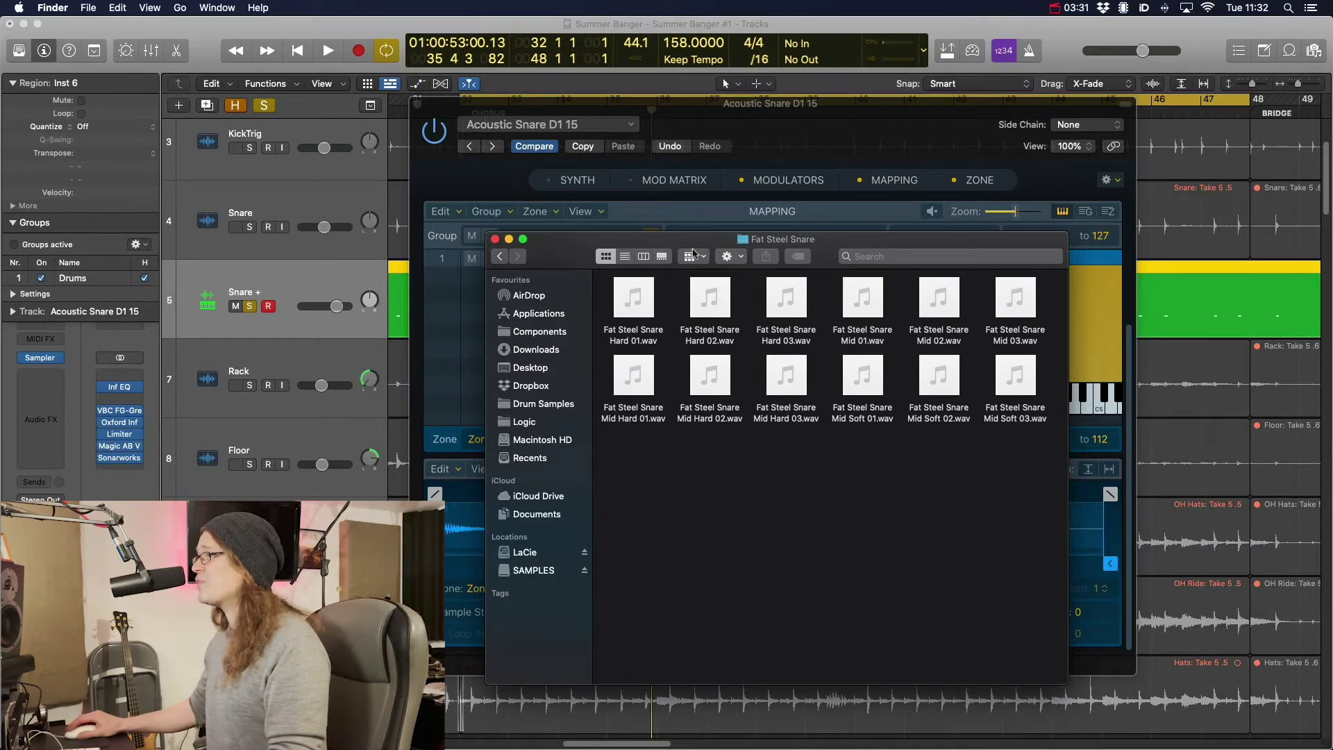
drag(697, 243, 680, 227)
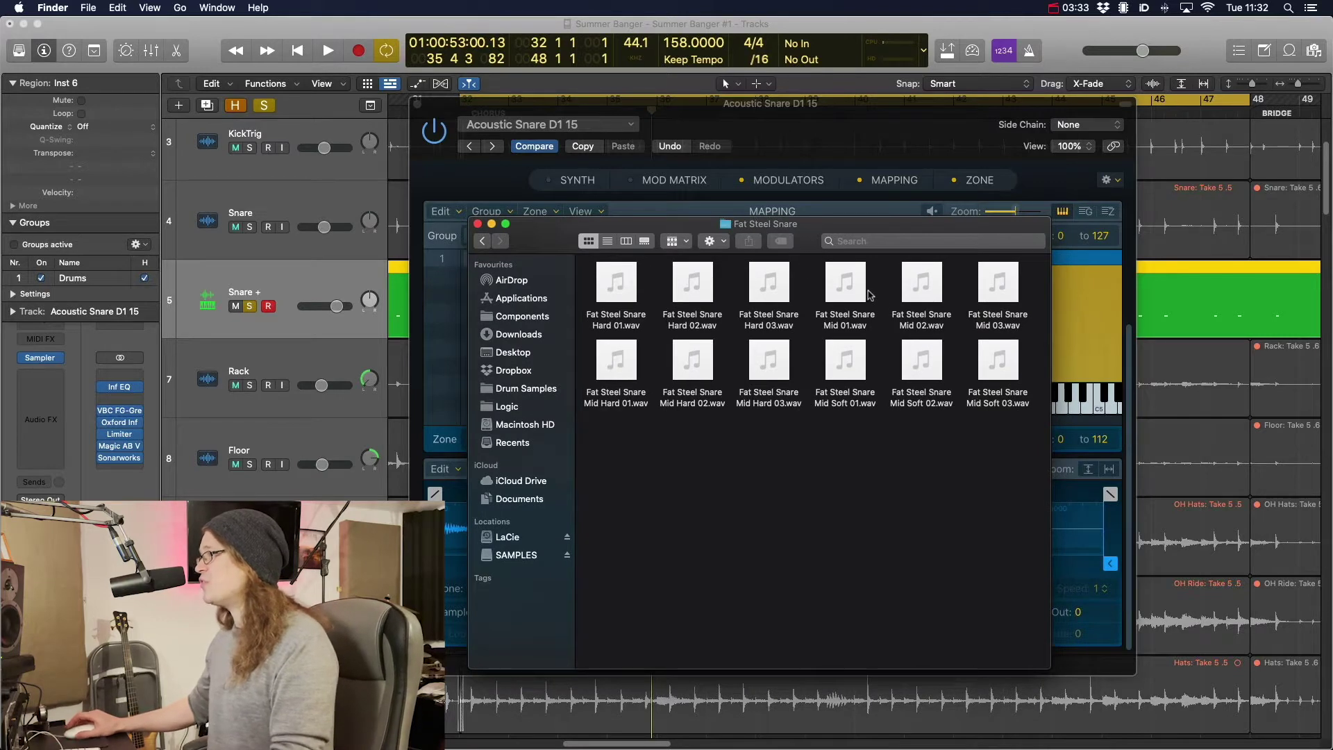
Select all twelve Fat Steel Snare .wav files and drop them on Sampler's Zone per File area
drag(591, 284, 757, 306)
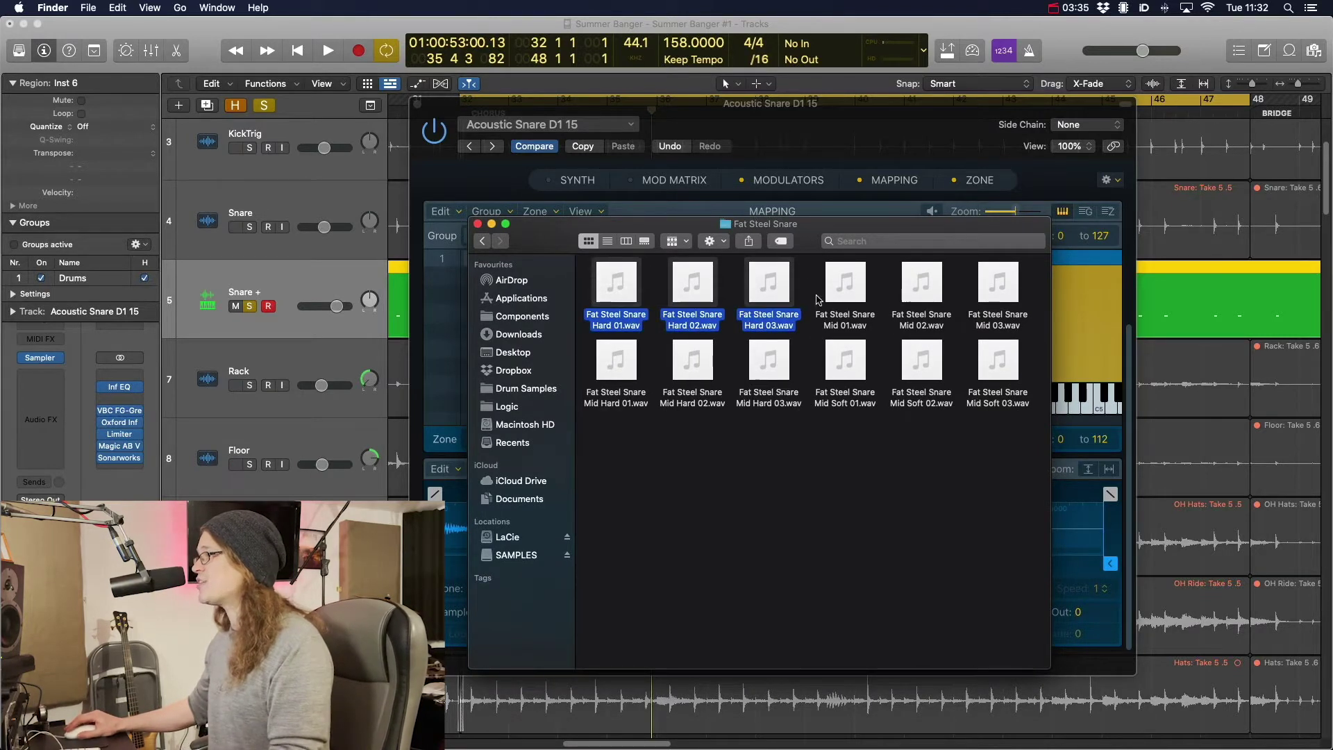
drag(590, 367, 798, 389)
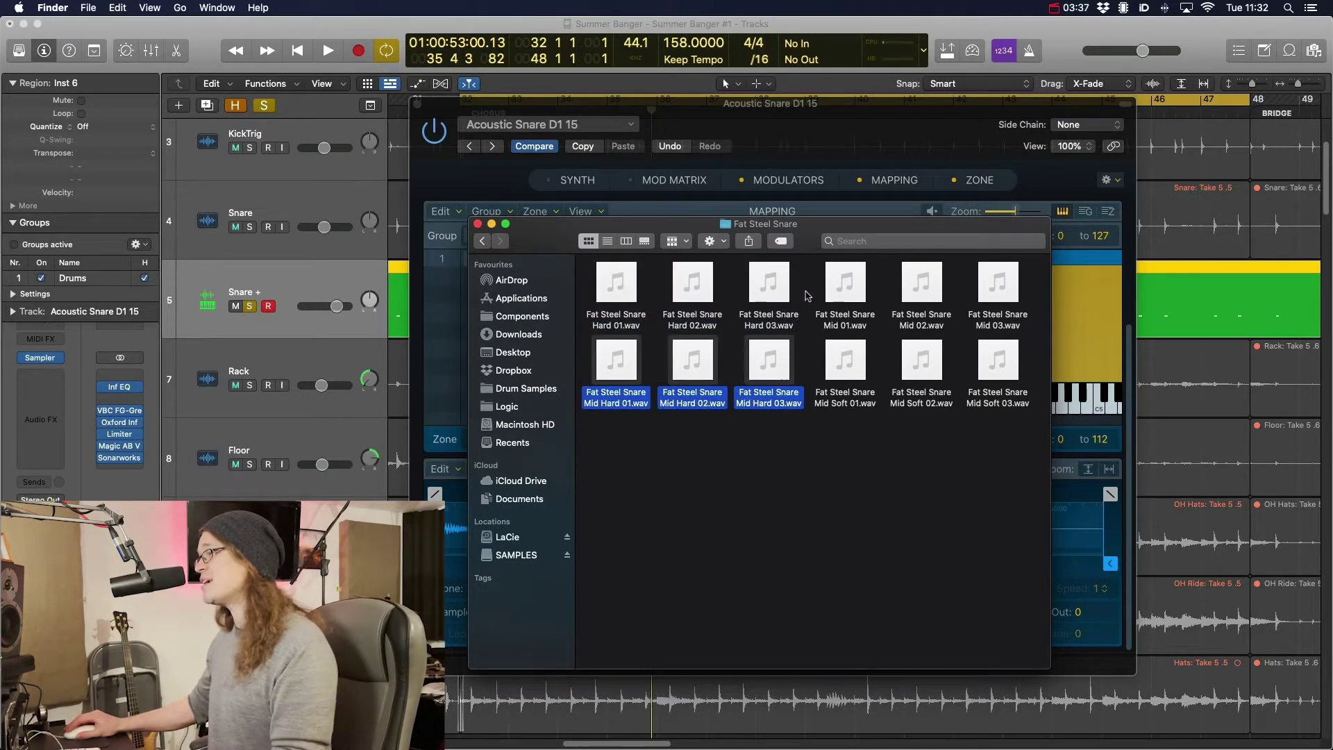
drag(807, 296, 1037, 309)
drag(1040, 366, 853, 373)
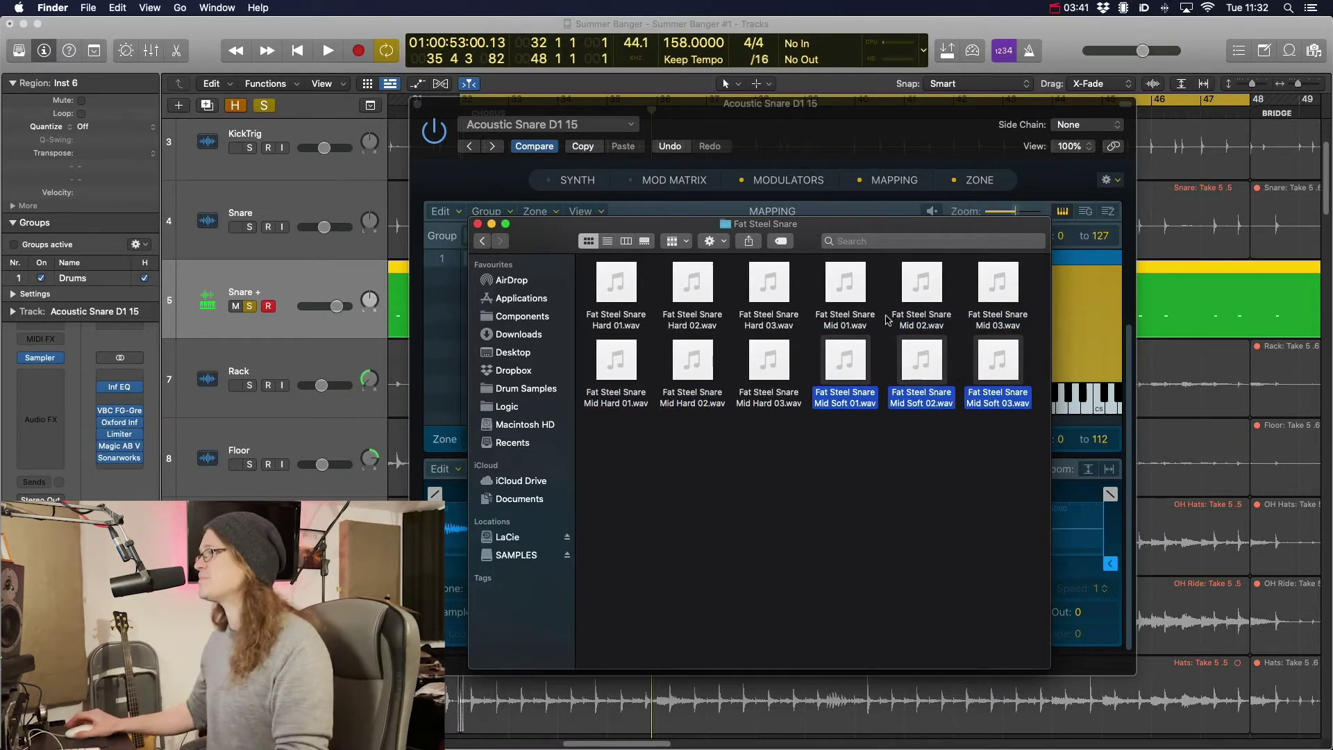
click(869, 422)
drag(808, 234, 813, 315)
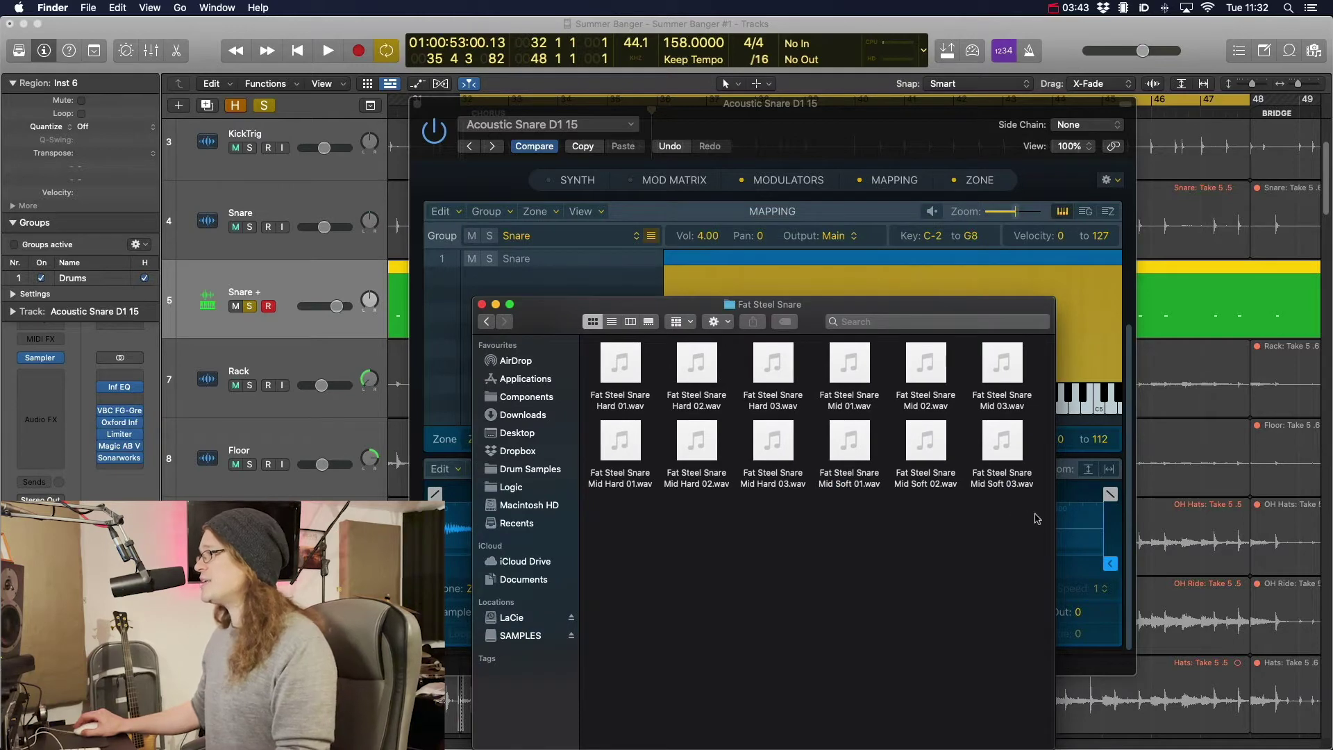
drag(1037, 518, 1001, 179)
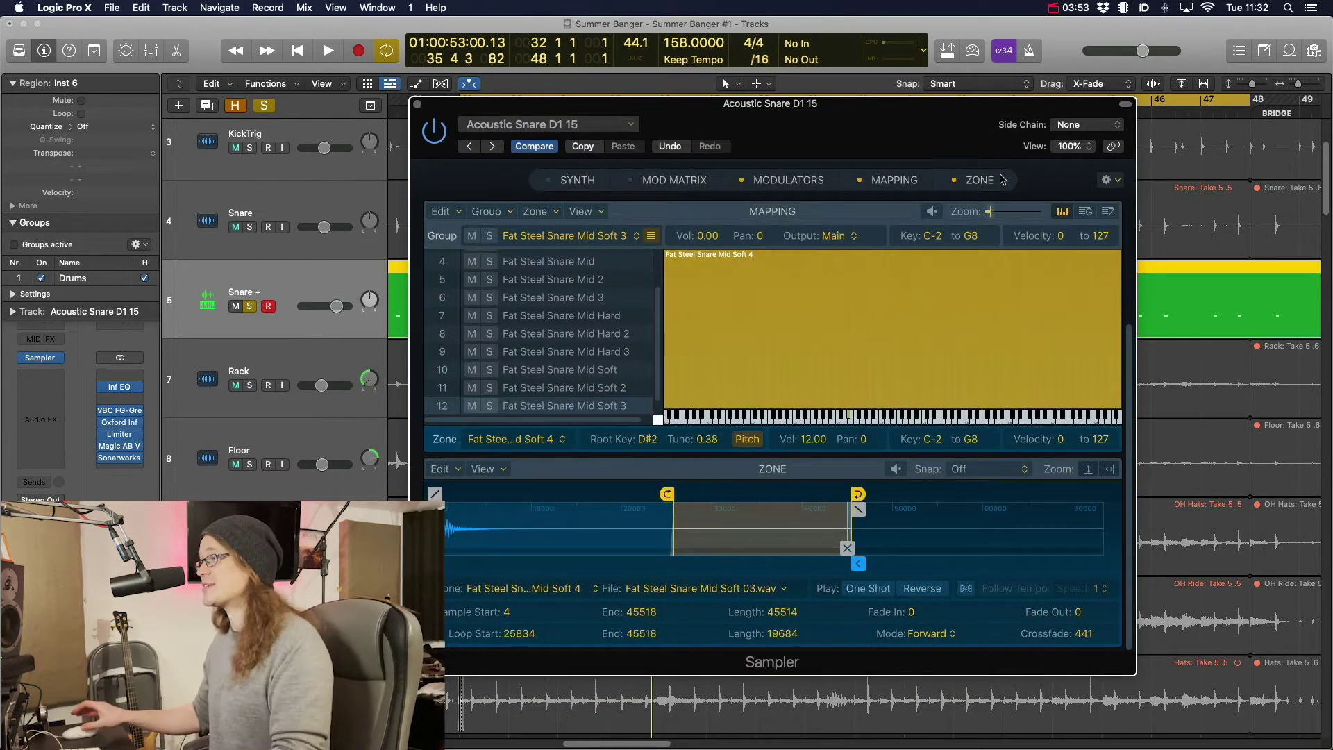
Inspect the Fat Steel Snare Hard, original Snare, and Mid Soft 3 groups in the Mapping list
scroll(589, 279, up, 3)
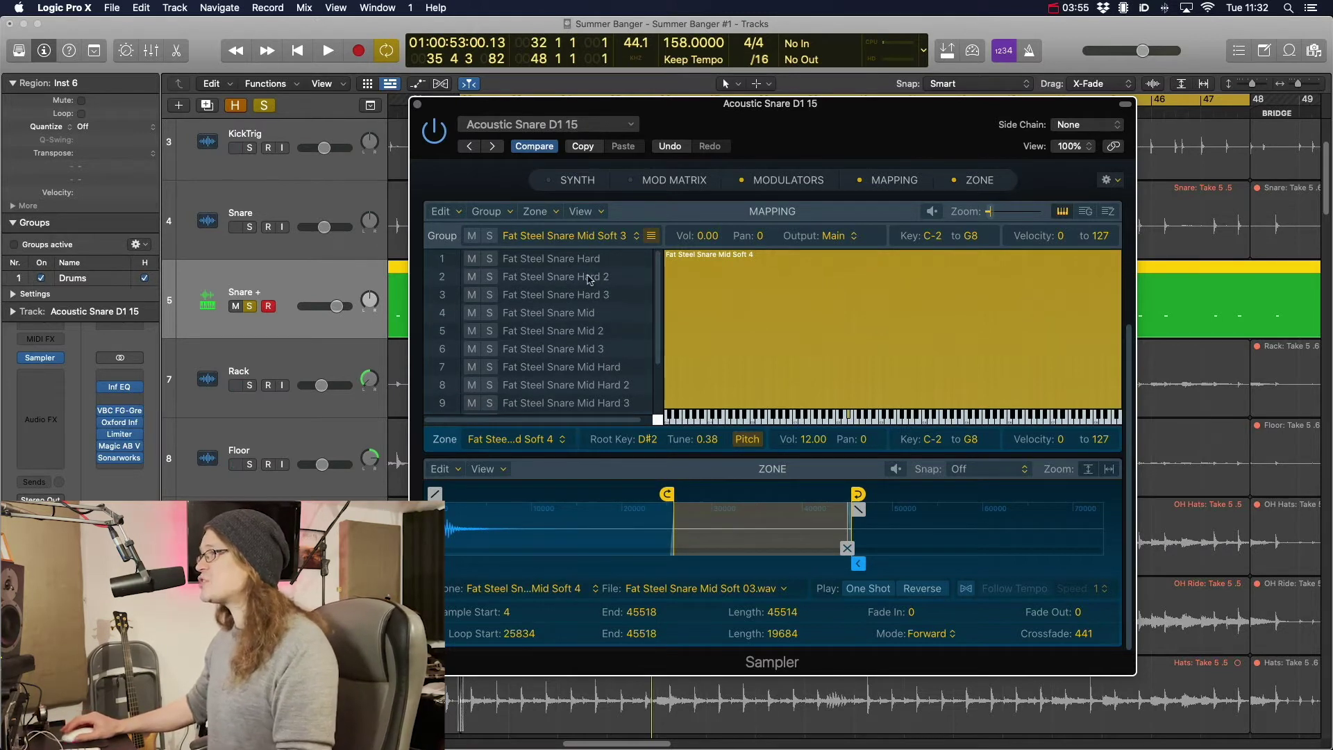
click(589, 262)
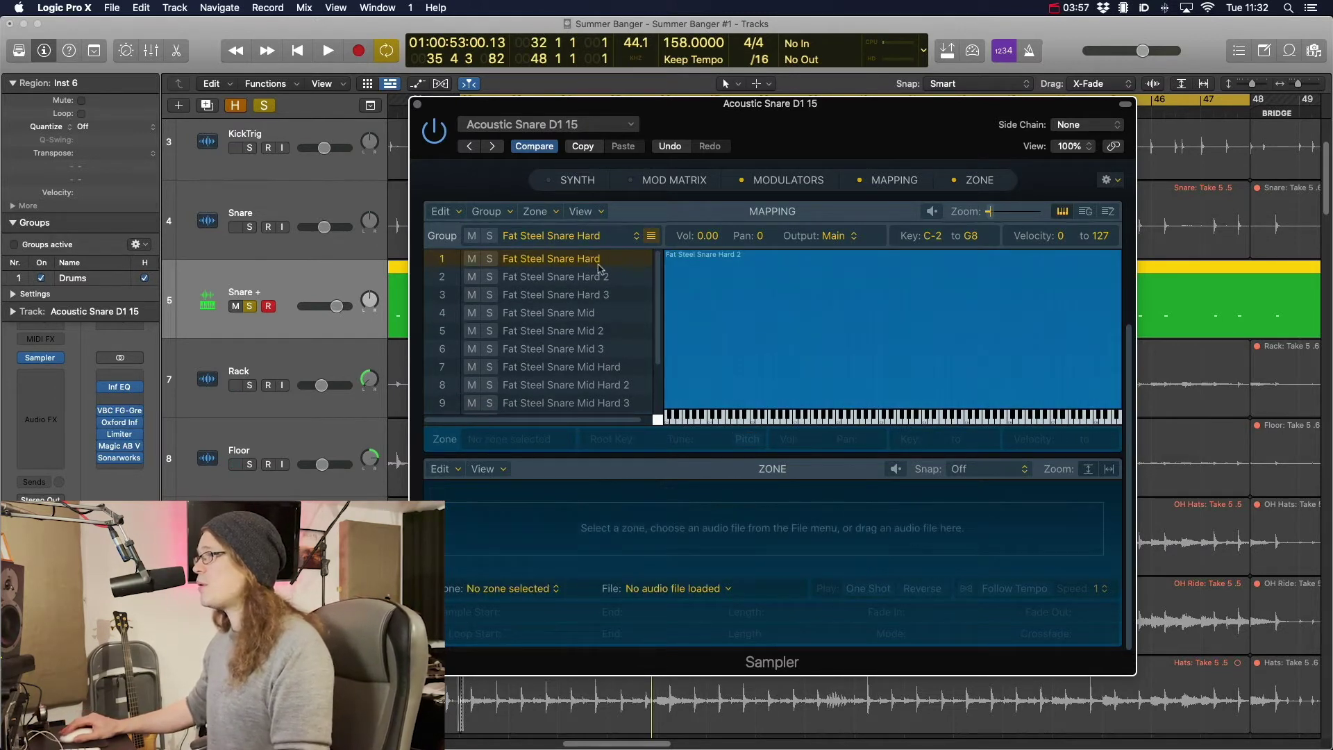
scroll(625, 319, down, 3)
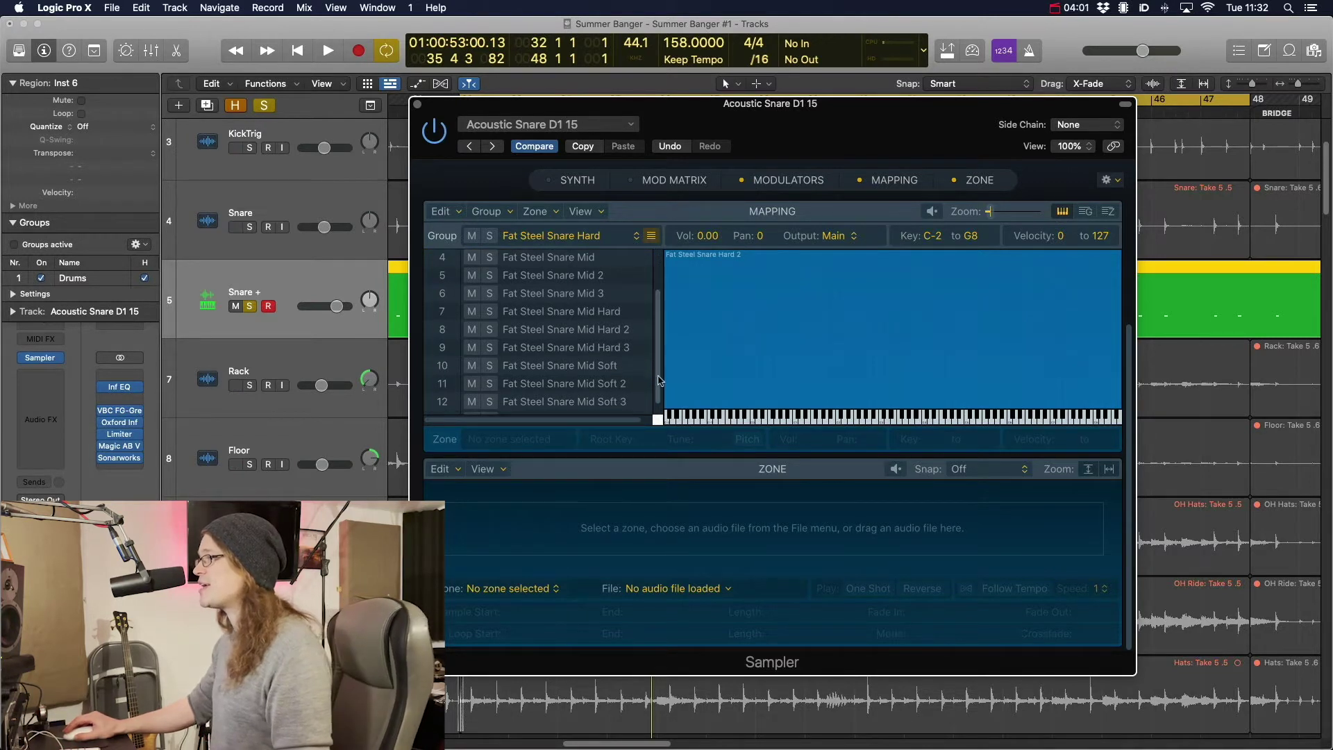
scroll(658, 388, down, 1)
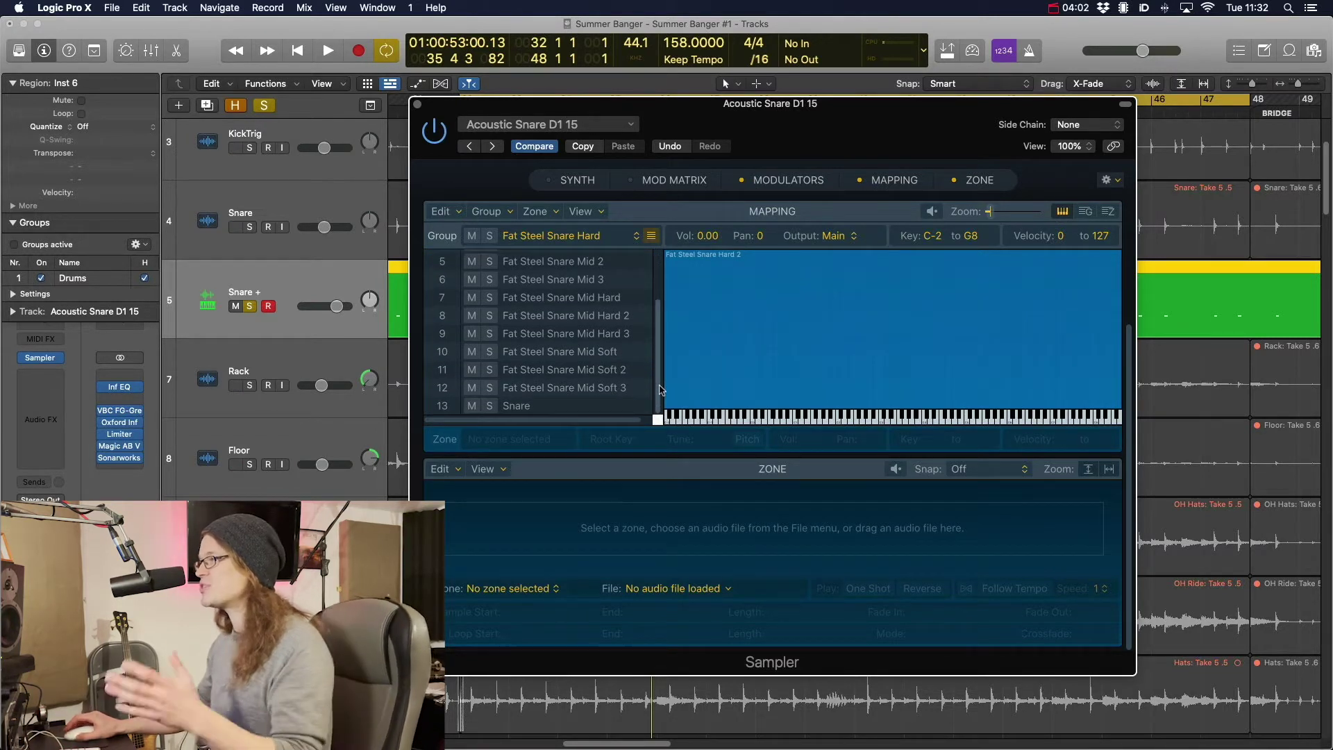
click(545, 411)
scroll(545, 411, up, 1)
click(544, 410)
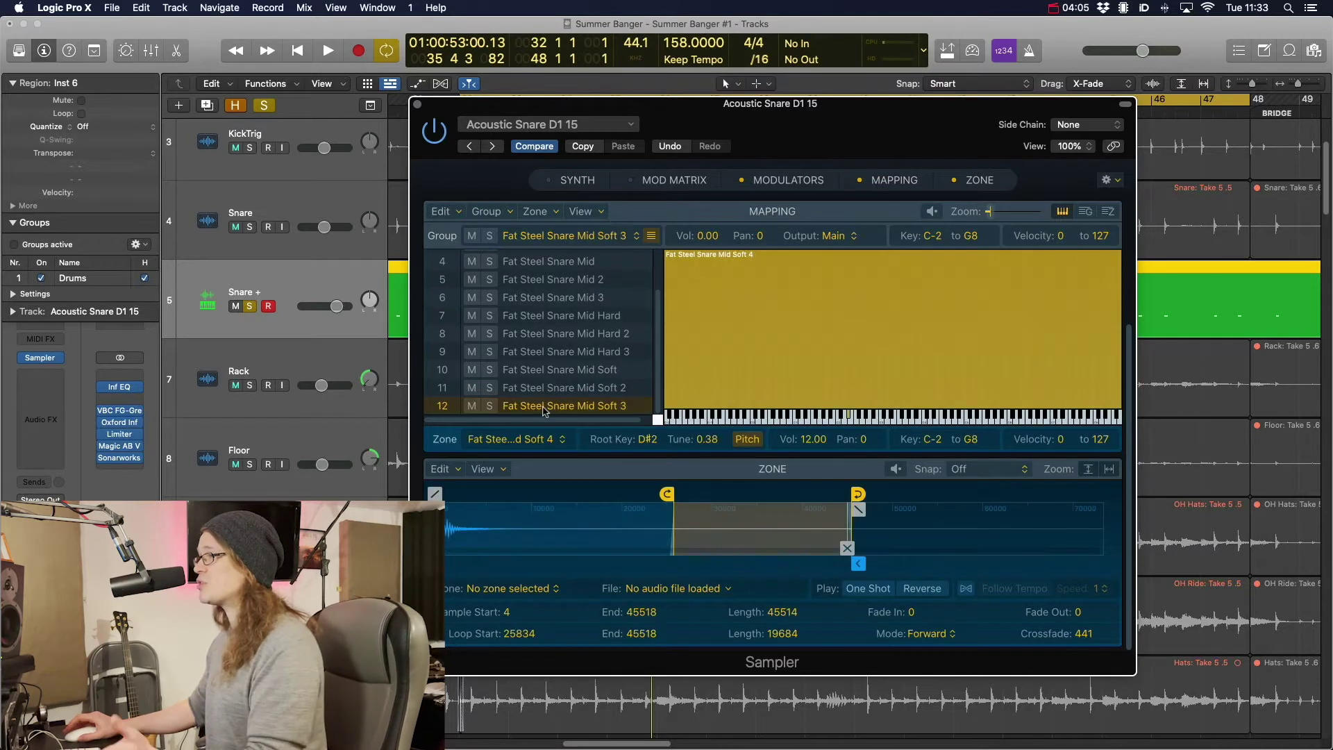
scroll(595, 276, up, 3)
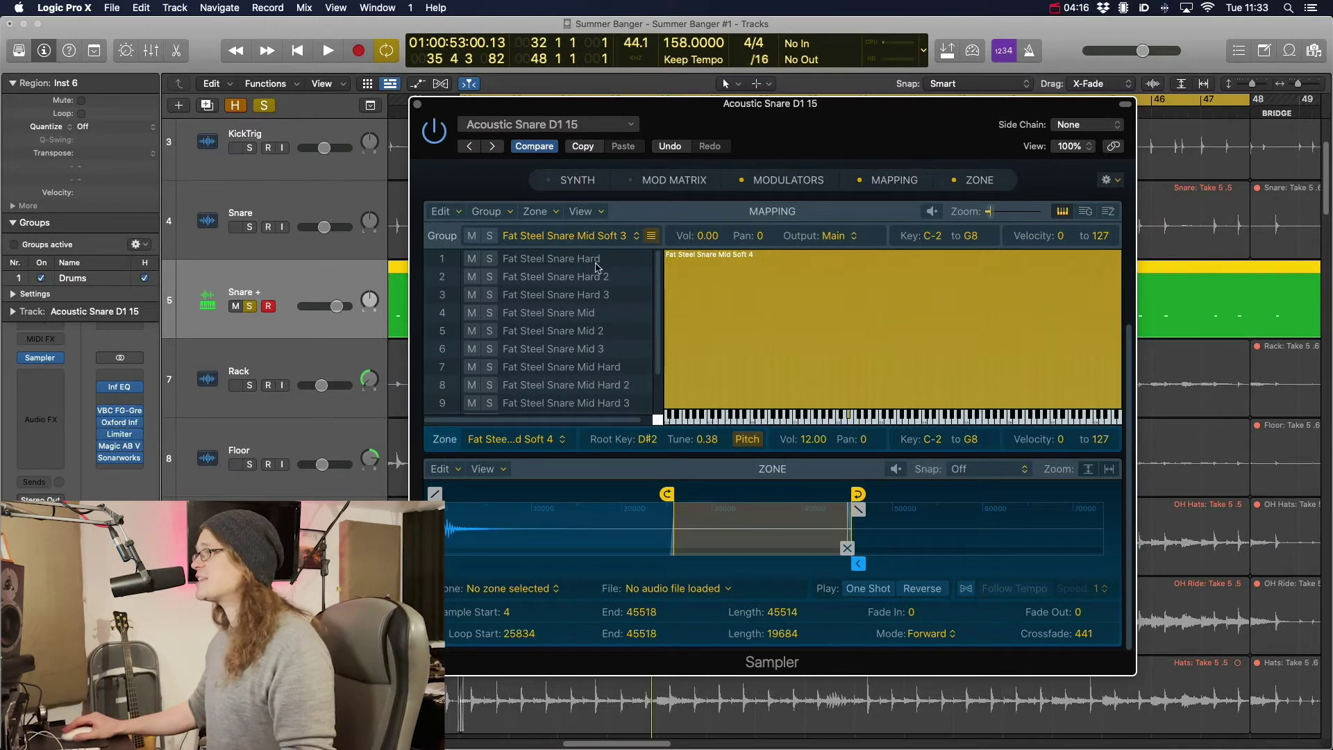
Make round robins of the three Hard and the three Mid Fat Steel Snare groups
click(549, 267)
shift+click(575, 298)
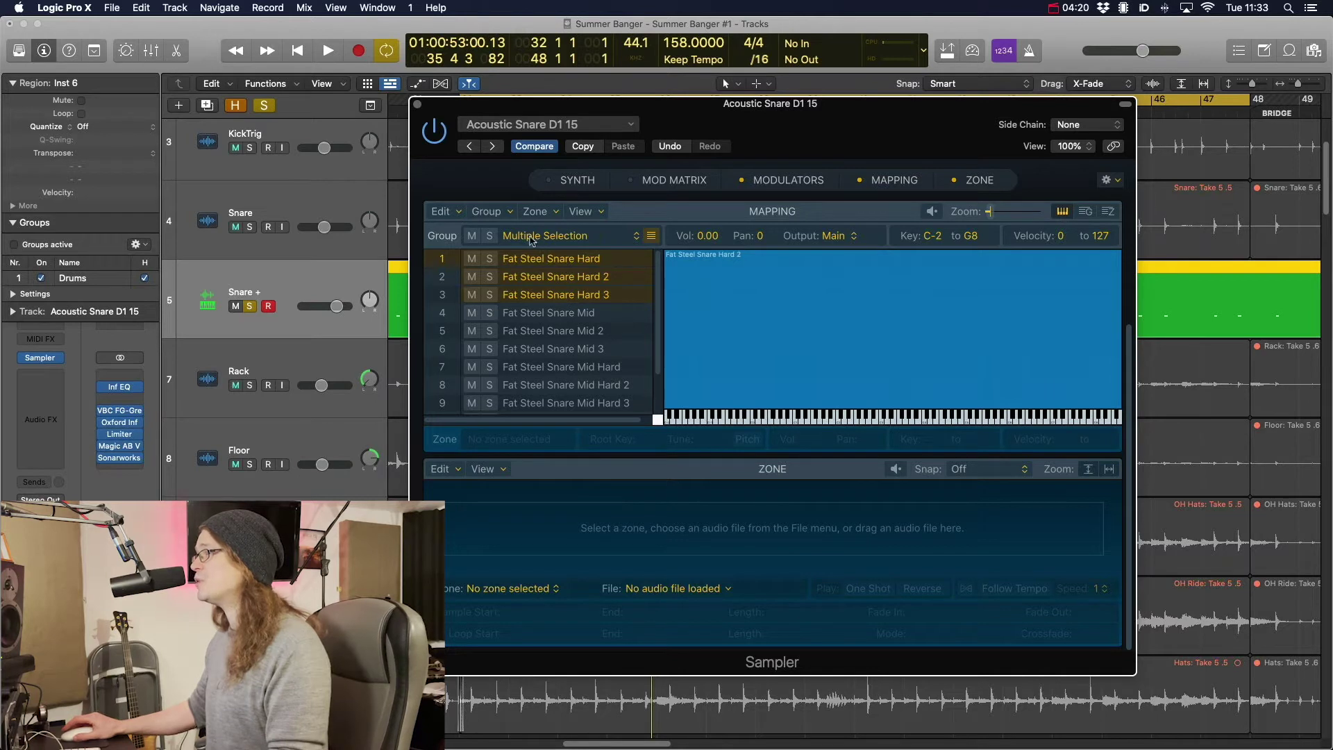
click(494, 212)
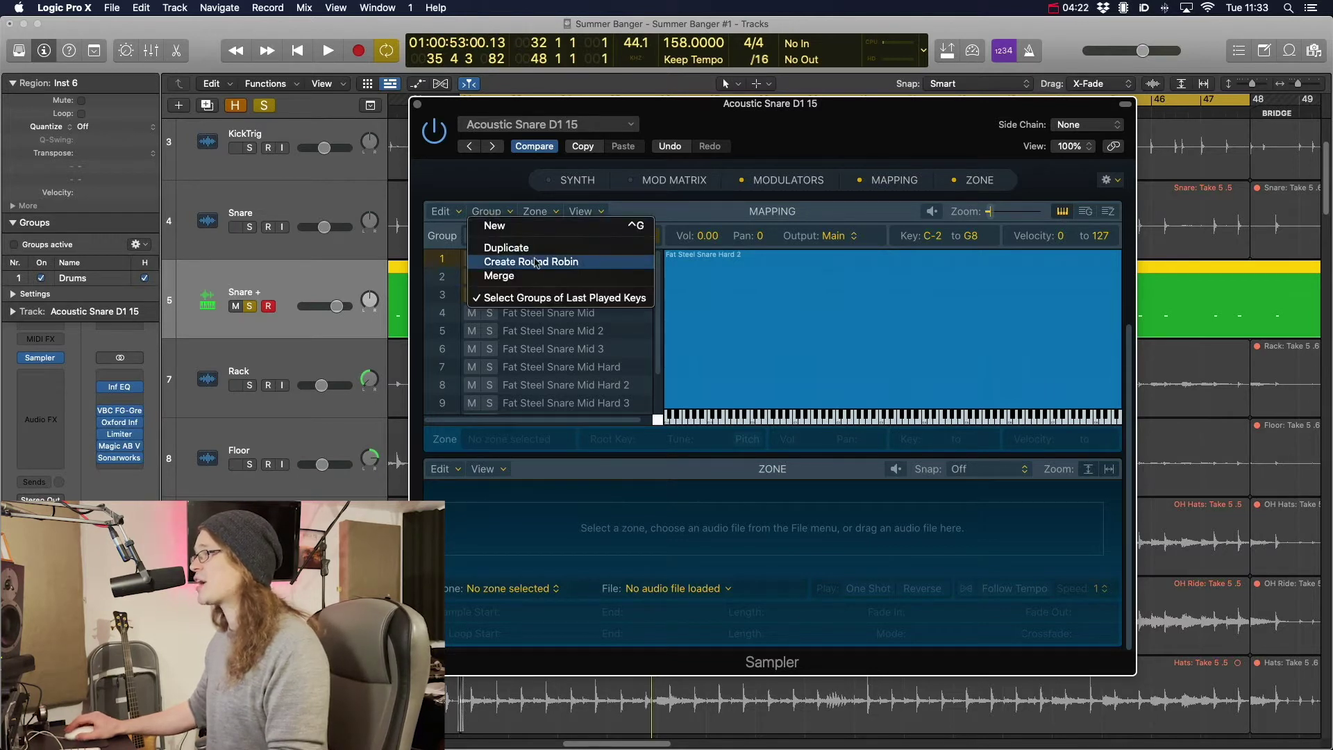
click(541, 262)
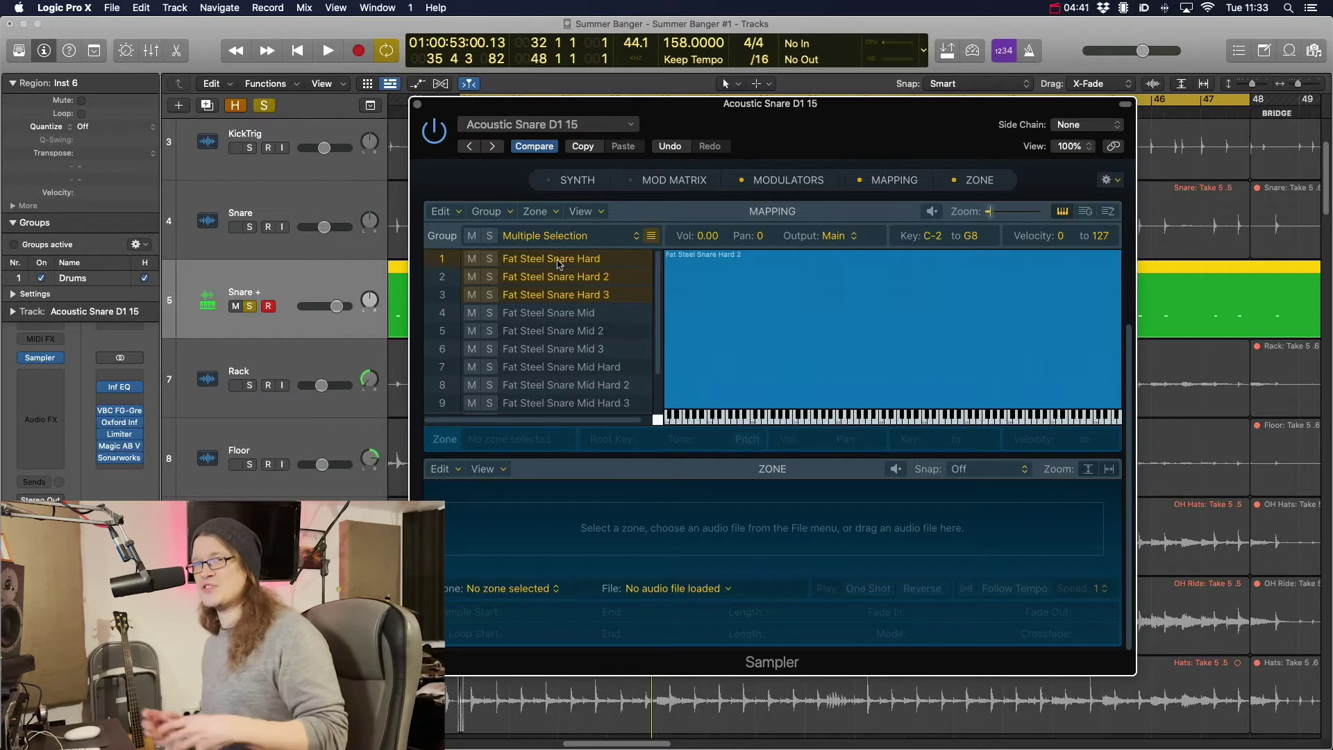
click(587, 315)
shift+click(590, 345)
click(489, 213)
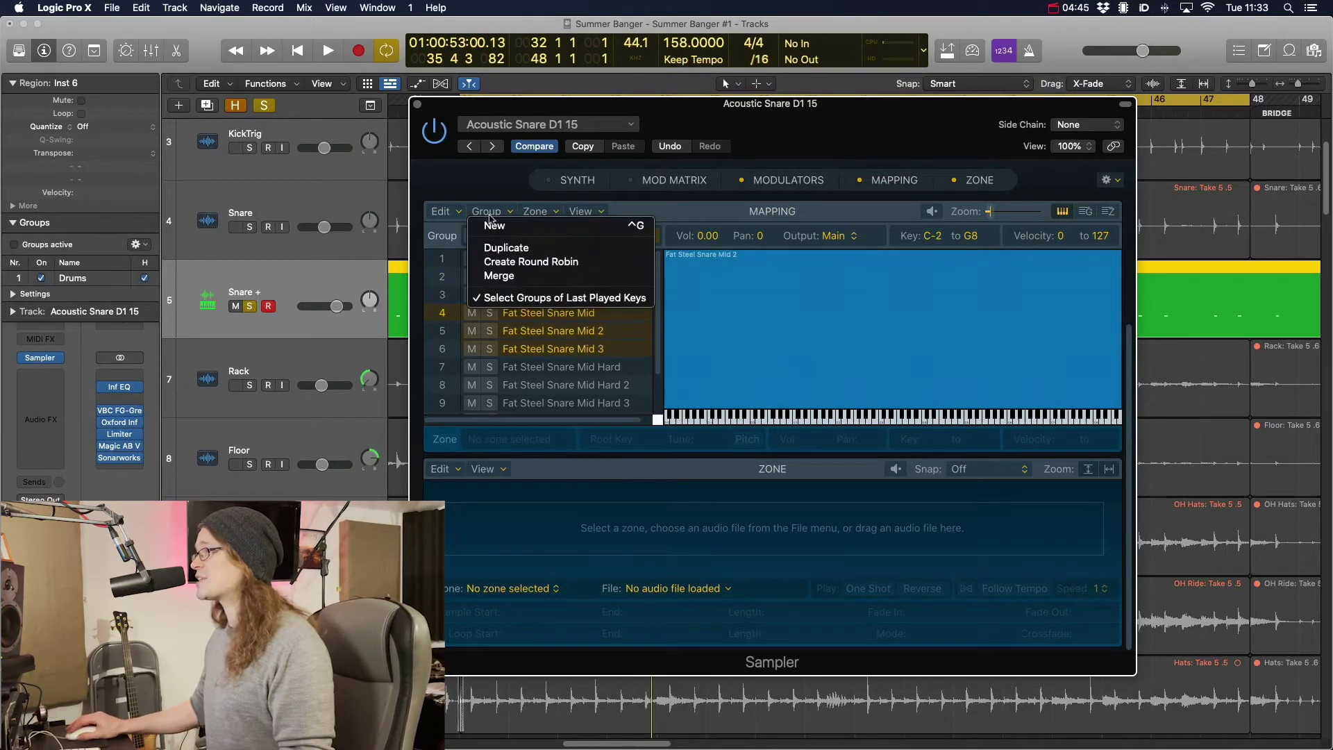
click(517, 258)
Make round robins of the three Mid Hard and the three Mid Soft groups
scroll(658, 308, down, 2)
click(590, 316)
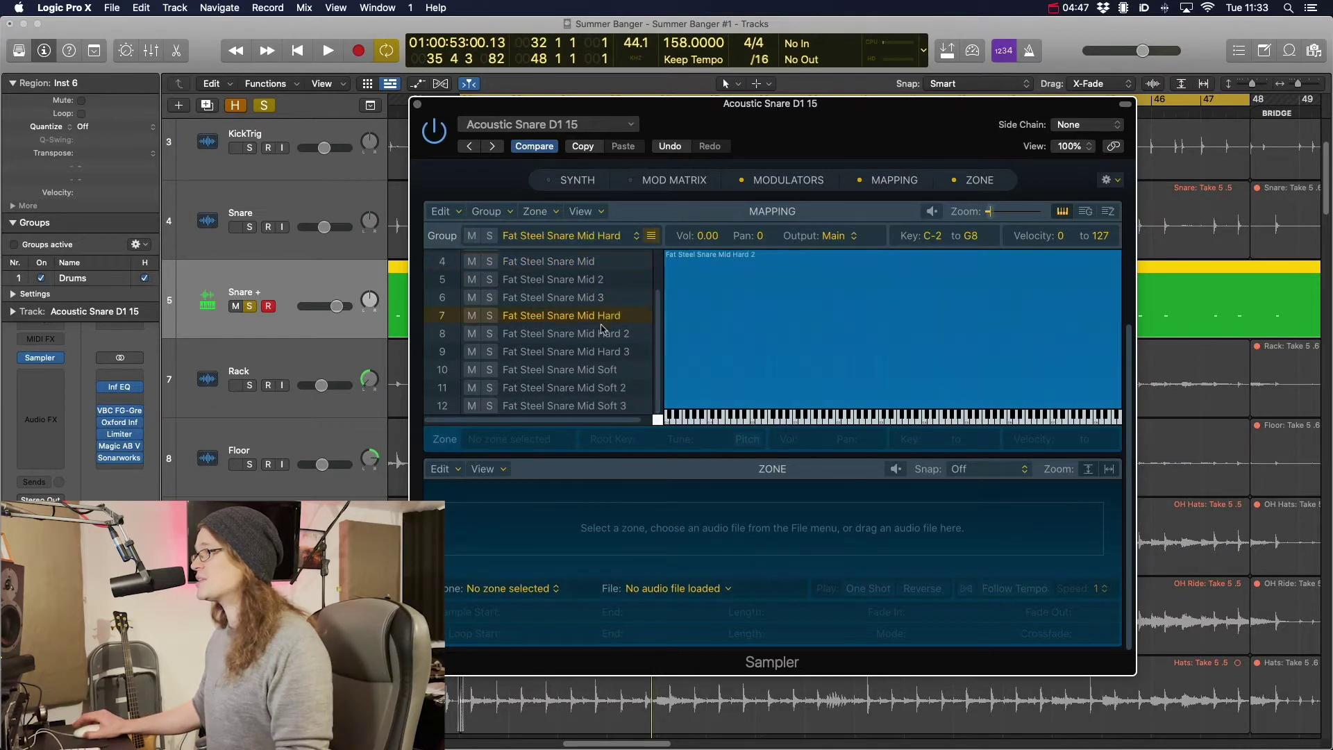
shift+click(597, 351)
click(489, 211)
click(521, 262)
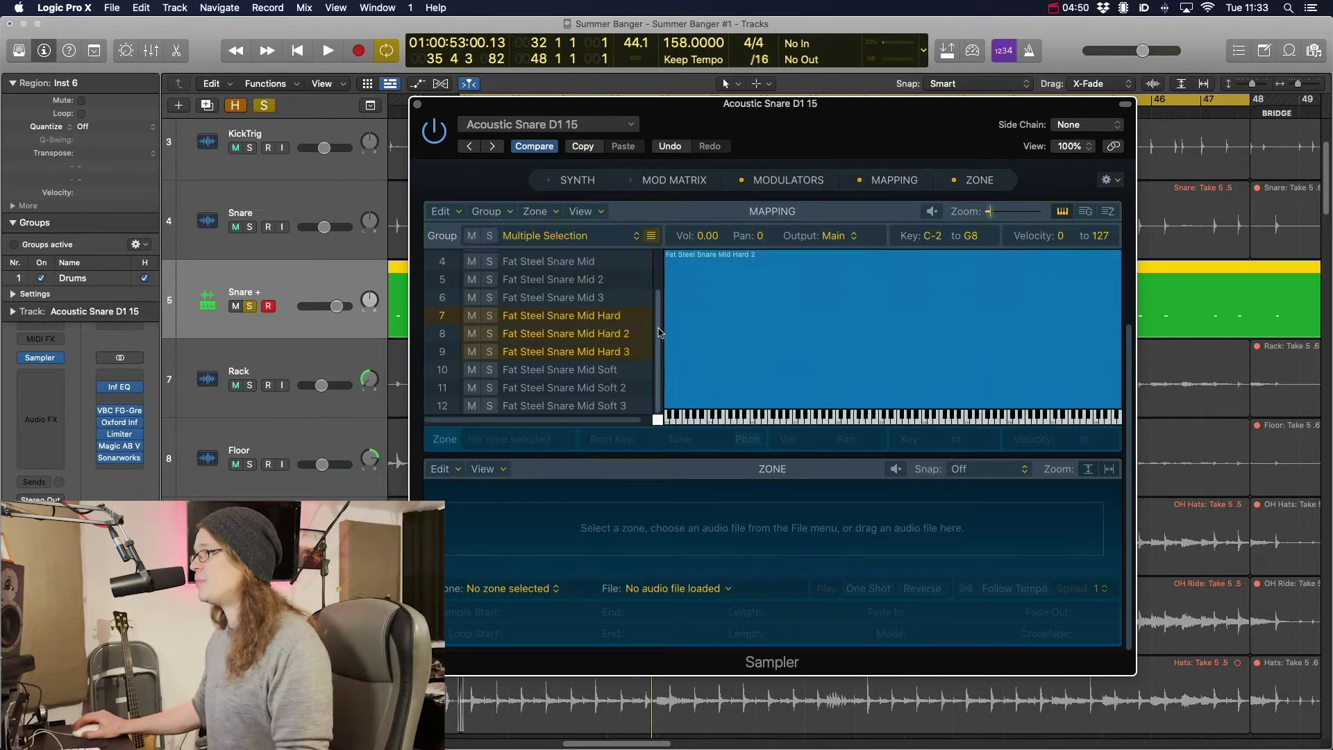
click(589, 370)
shift+click(601, 404)
click(489, 211)
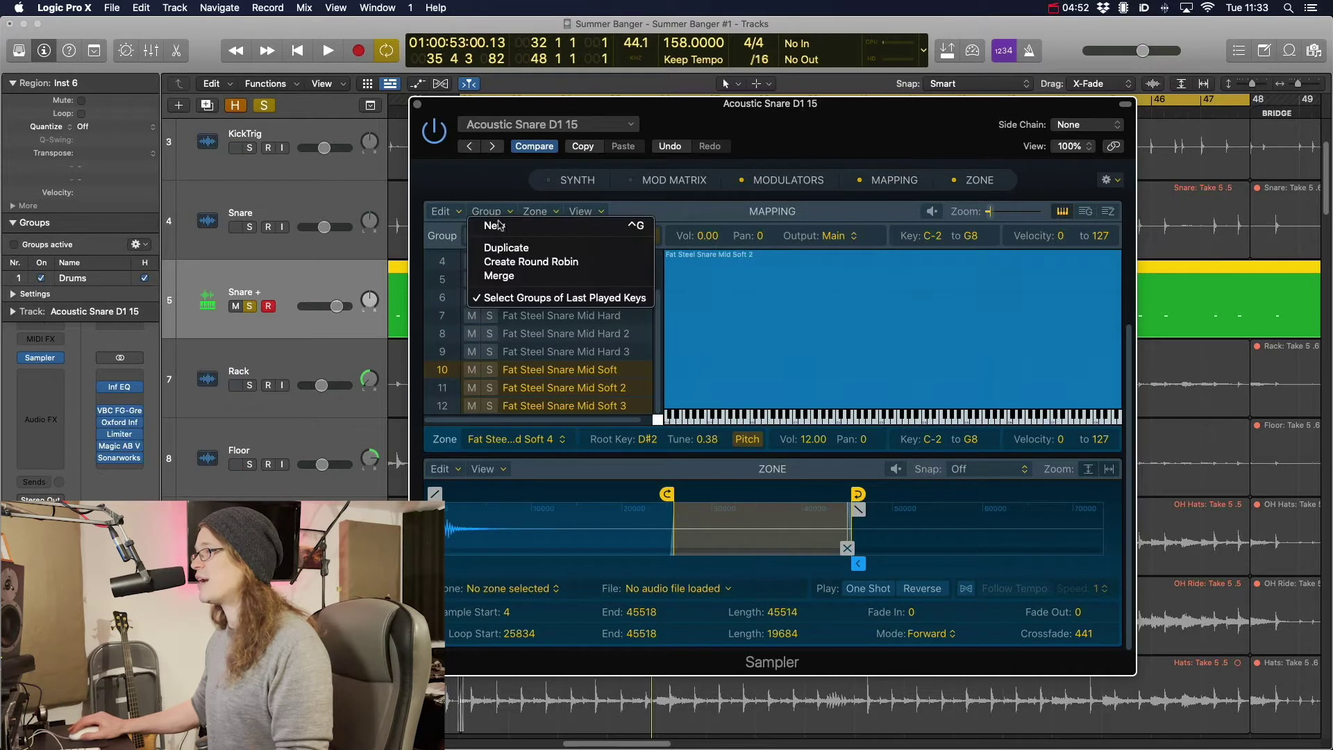
click(520, 262)
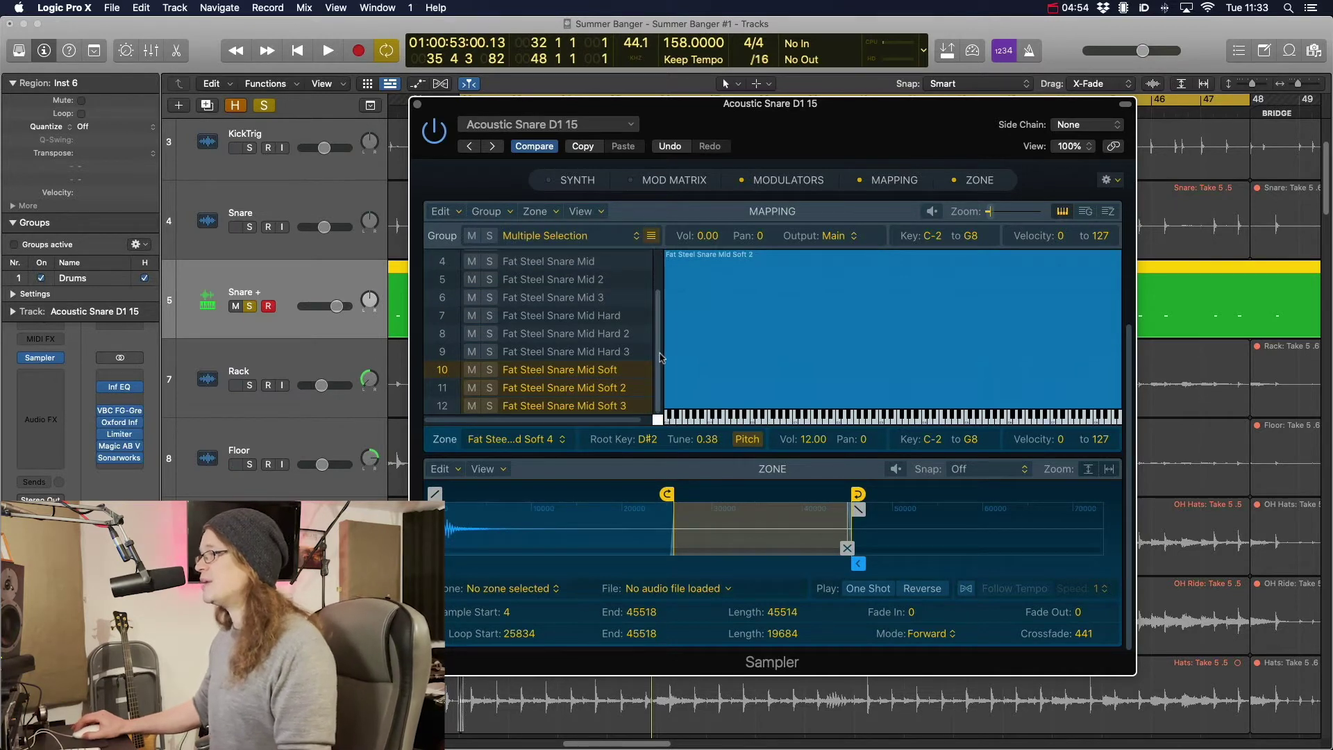
scroll(625, 312, up, 3)
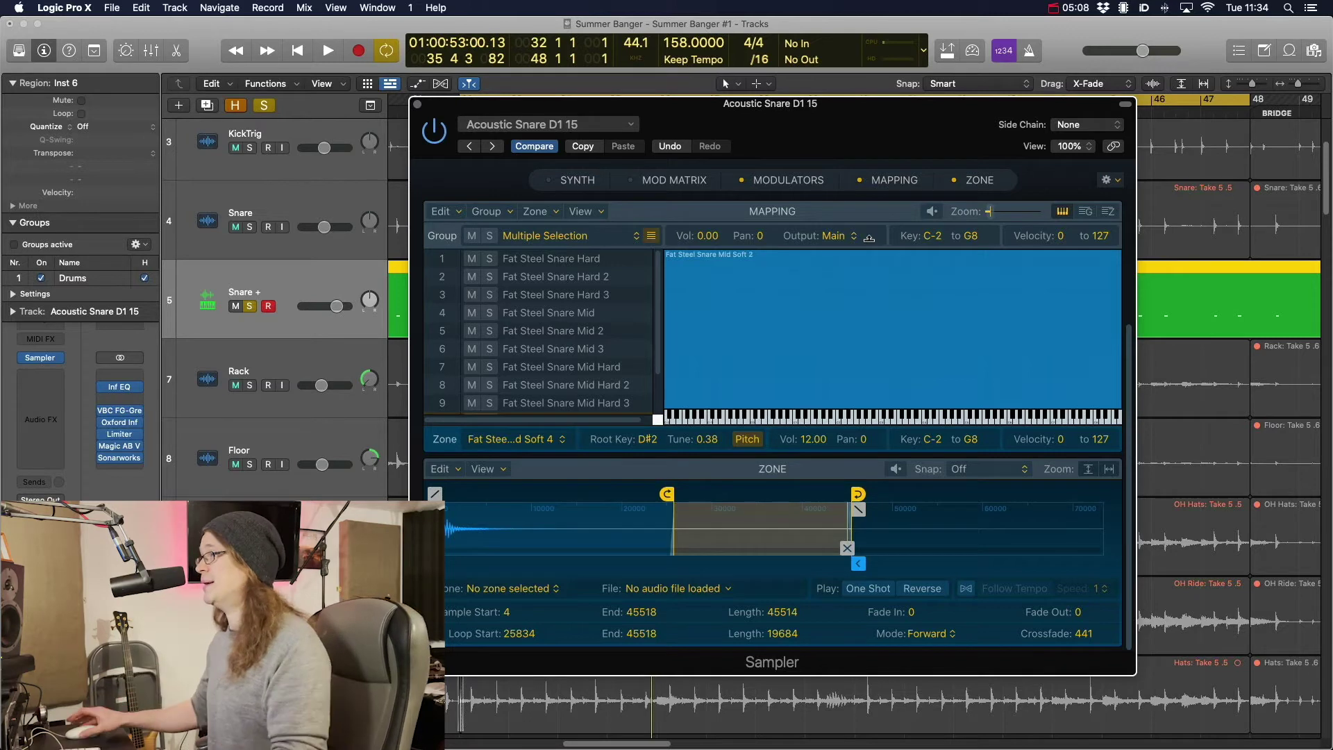
In the group table, set groups 1–3 Velocity Low to 100 and groups 7–9 Velocity High to 99
click(1085, 211)
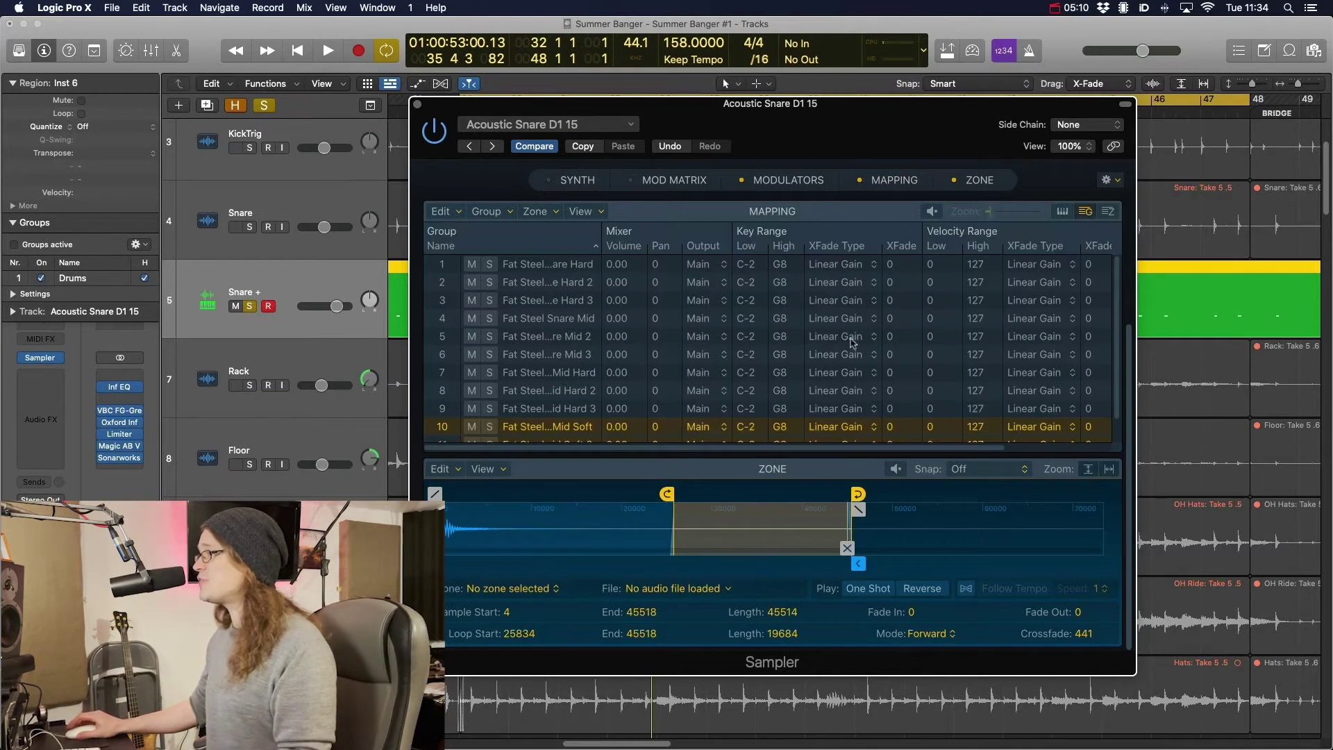
click(561, 266)
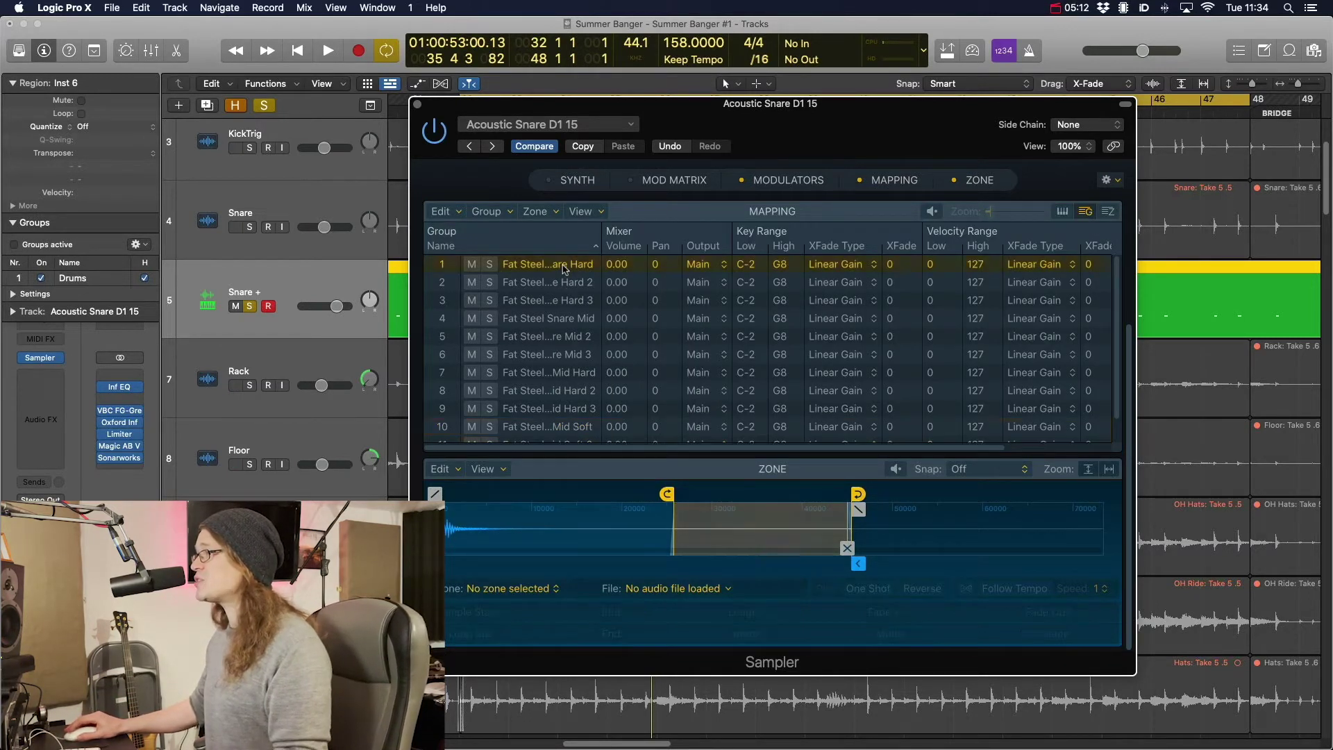
shift+click(572, 301)
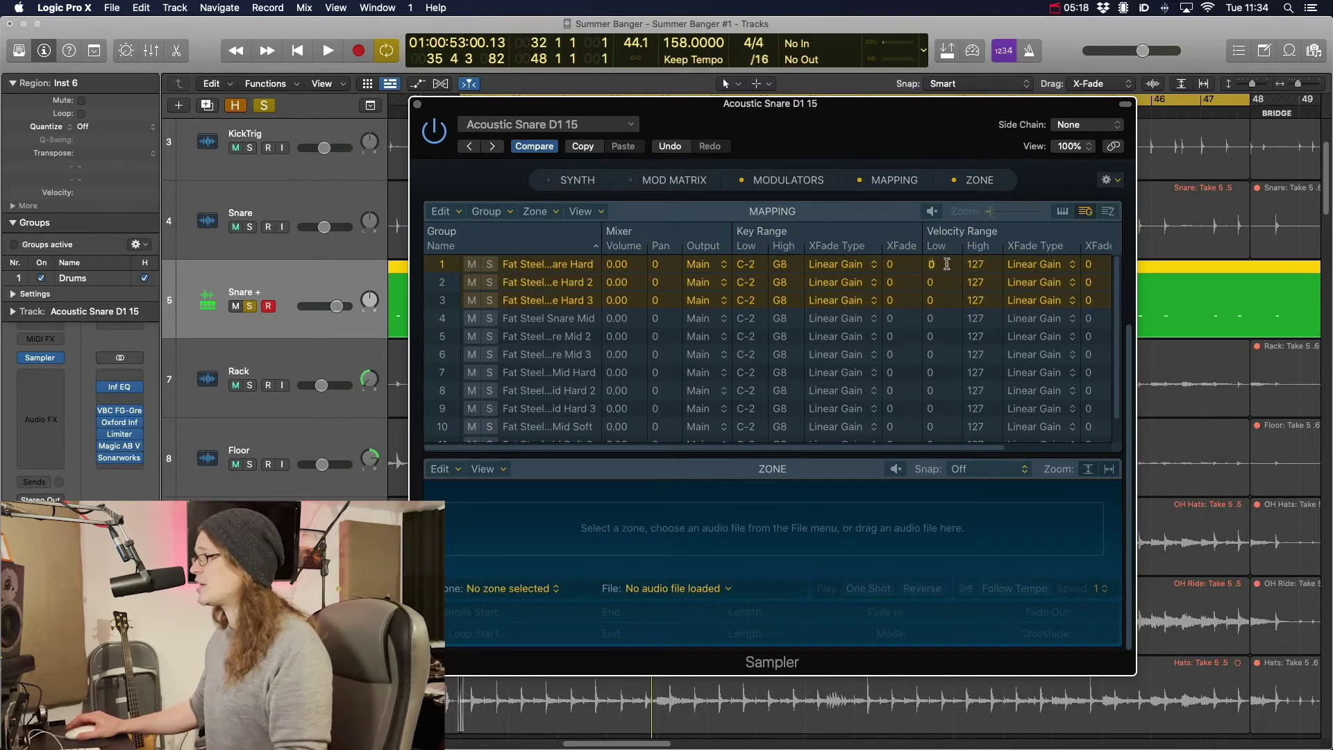
text(100)
key(Return)
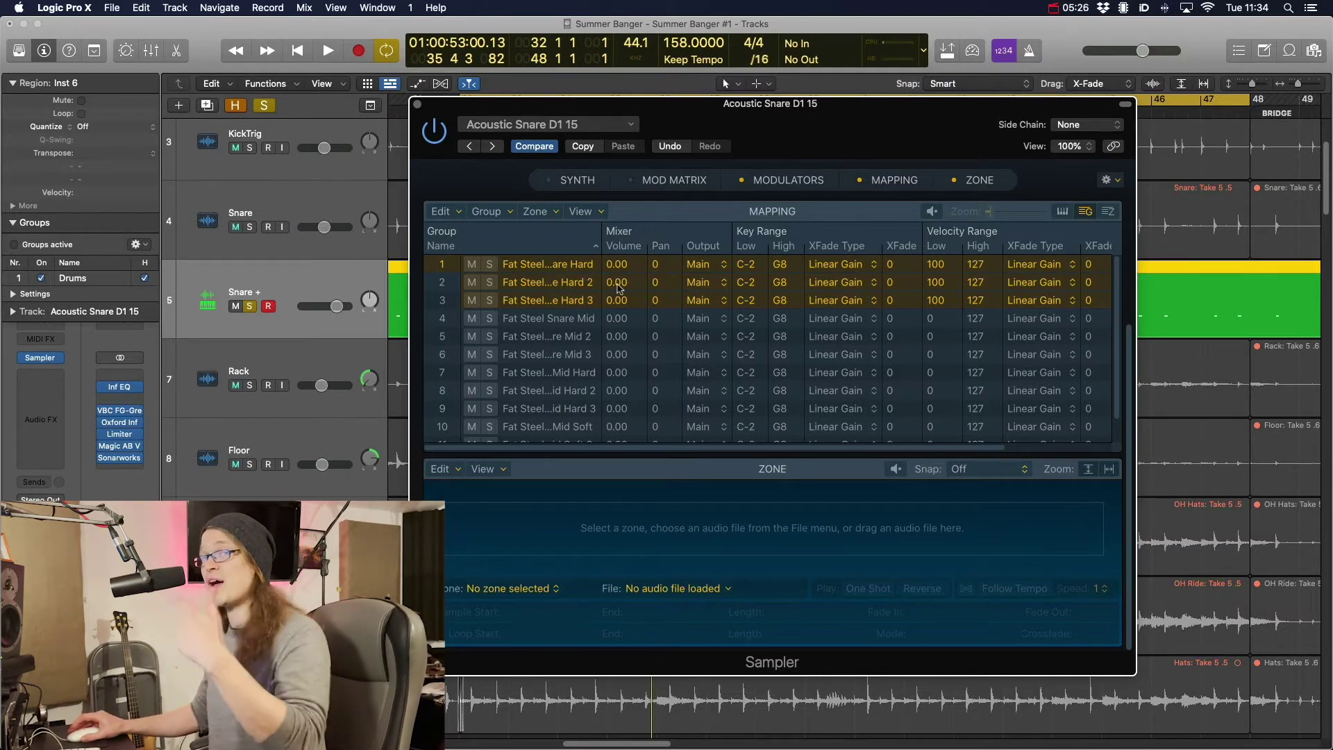
scroll(559, 369, down, 2)
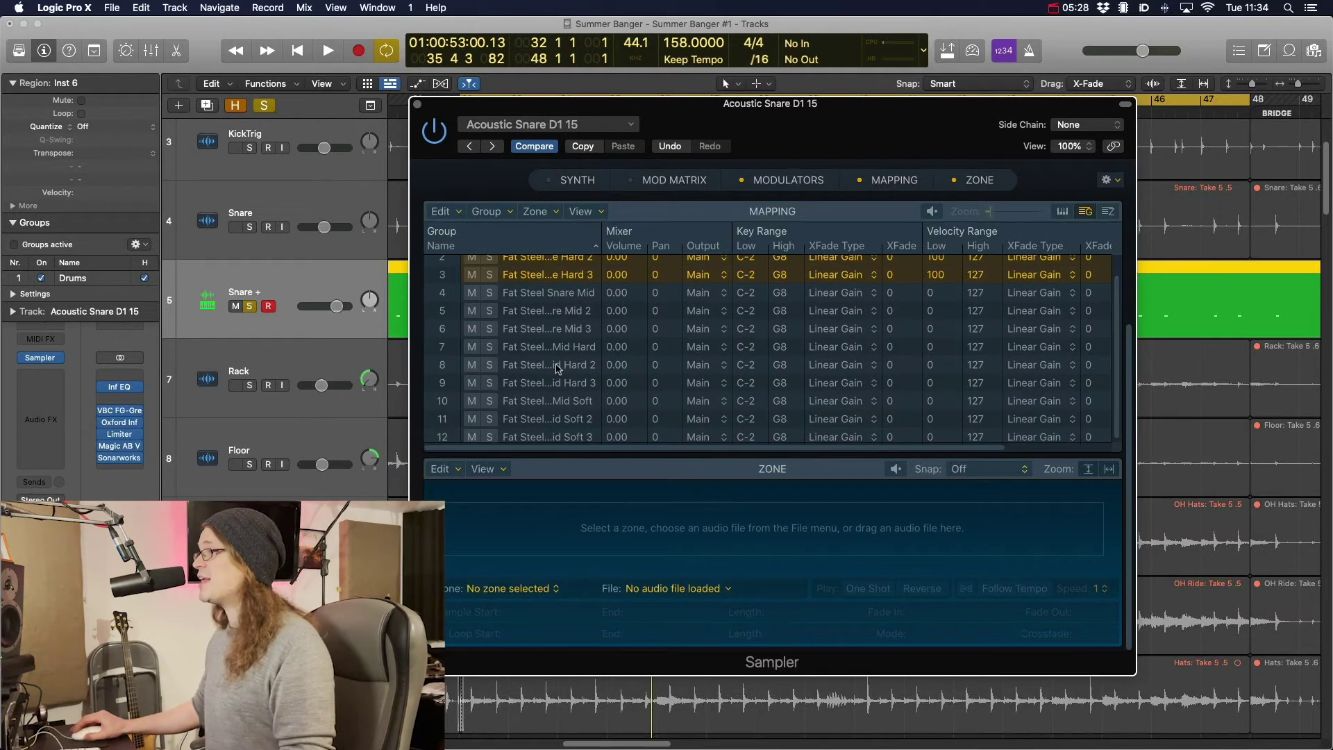
drag(576, 388, 580, 347)
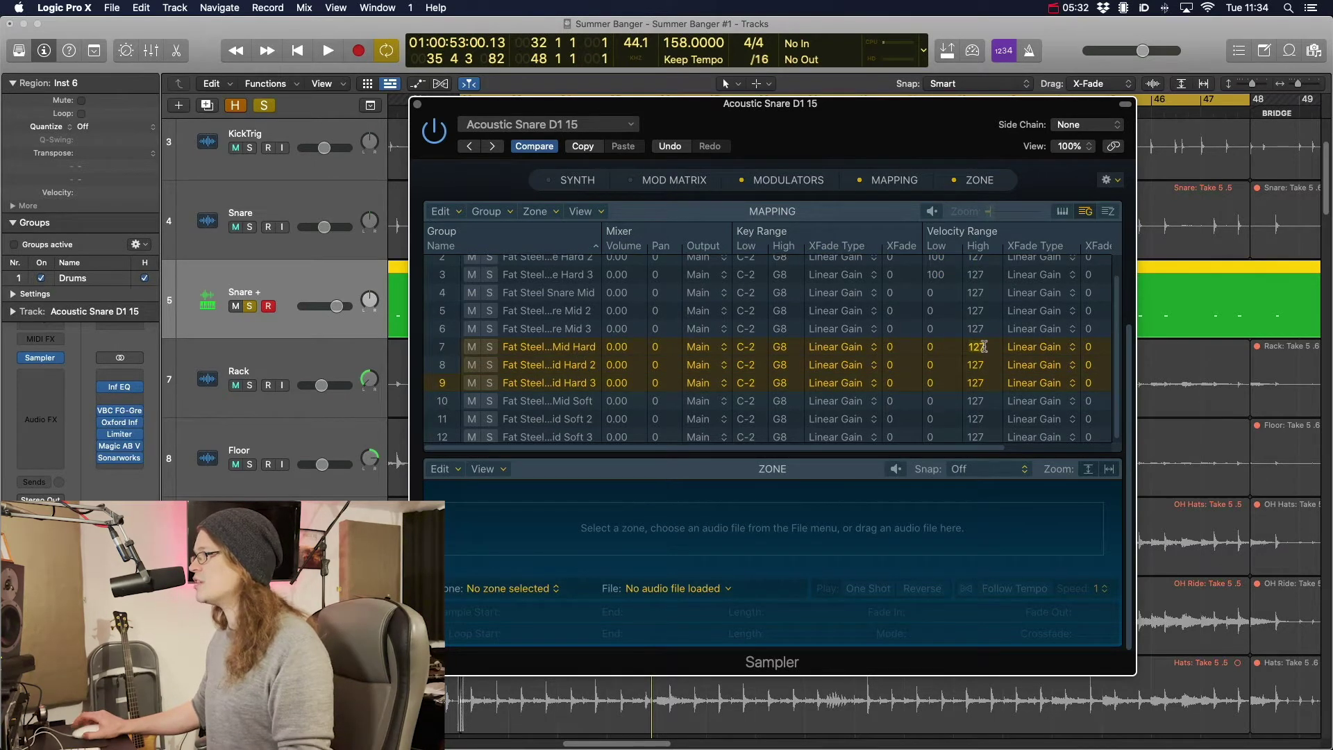
drag(983, 346, 936, 347)
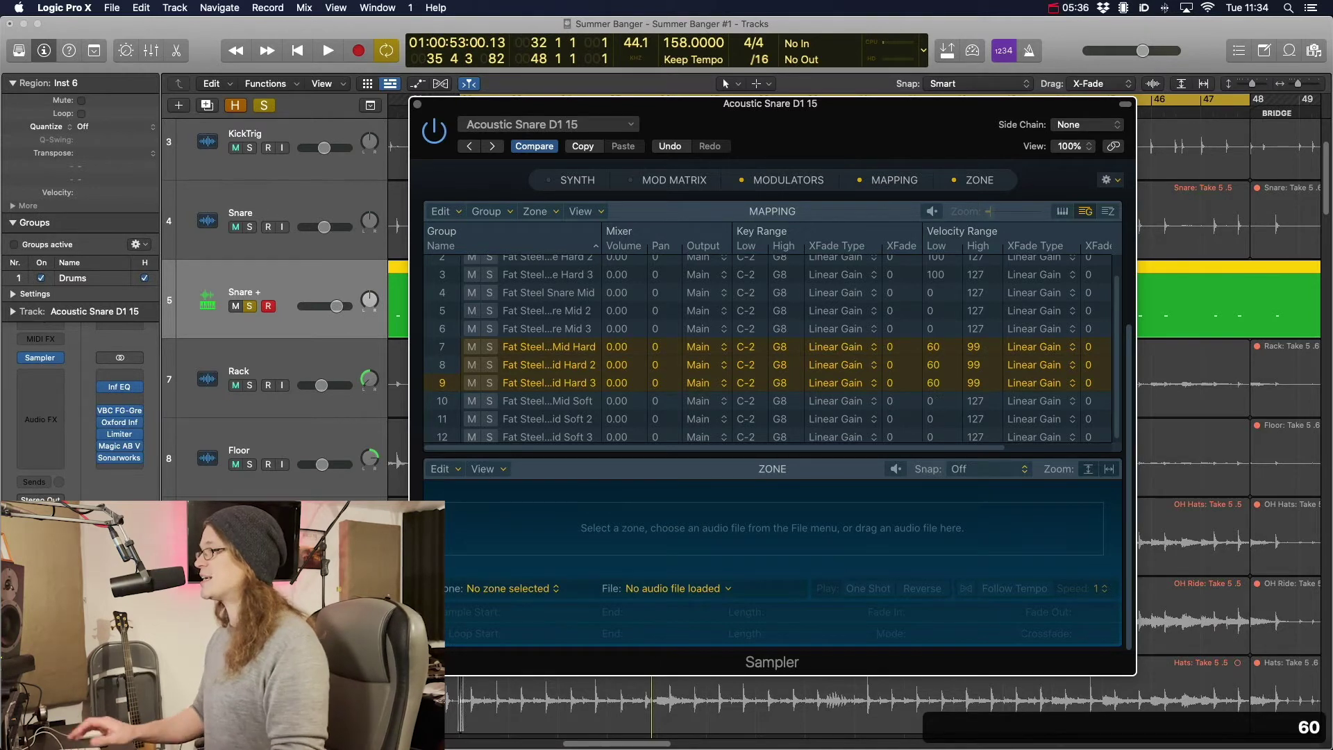
Set groups 4–6 to velocity 30–59 and groups 10–12 to velocity 1–29
drag(576, 328, 576, 292)
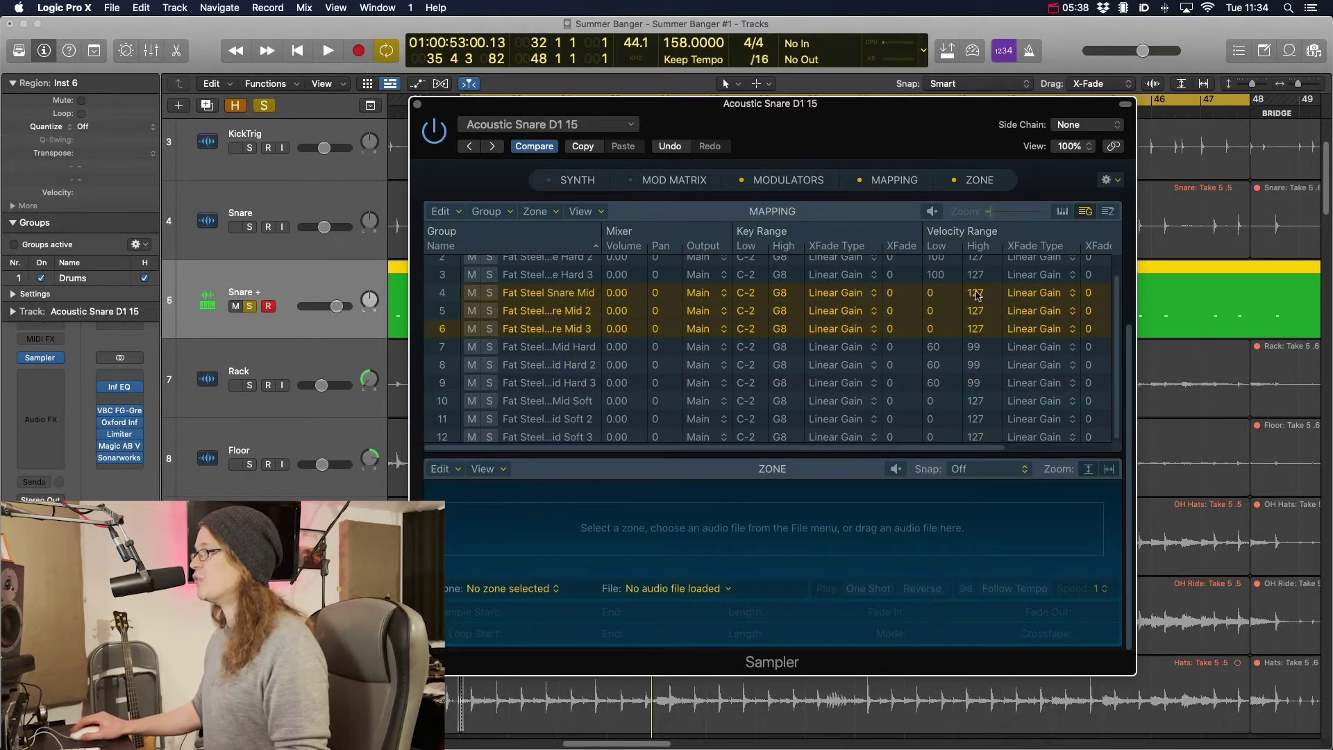
drag(977, 292, 977, 340)
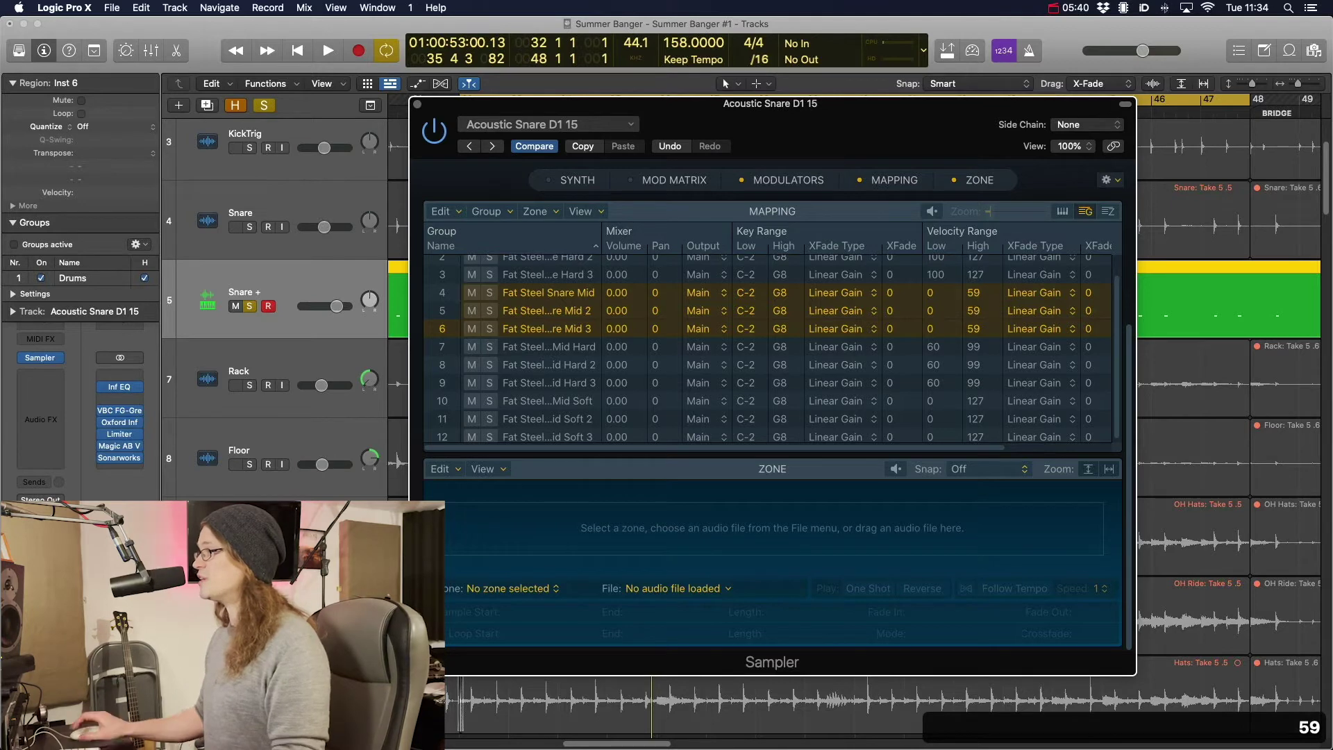
drag(945, 297, 945, 285)
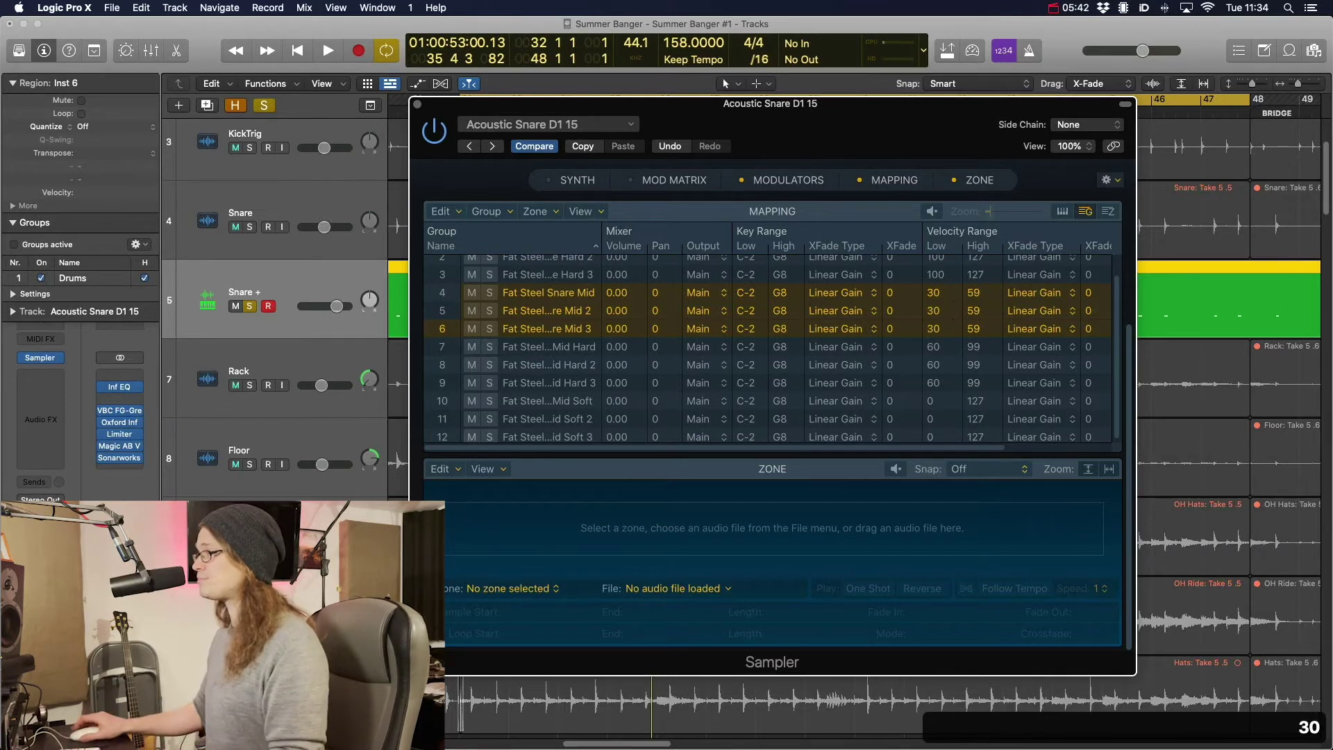
drag(580, 401, 582, 436)
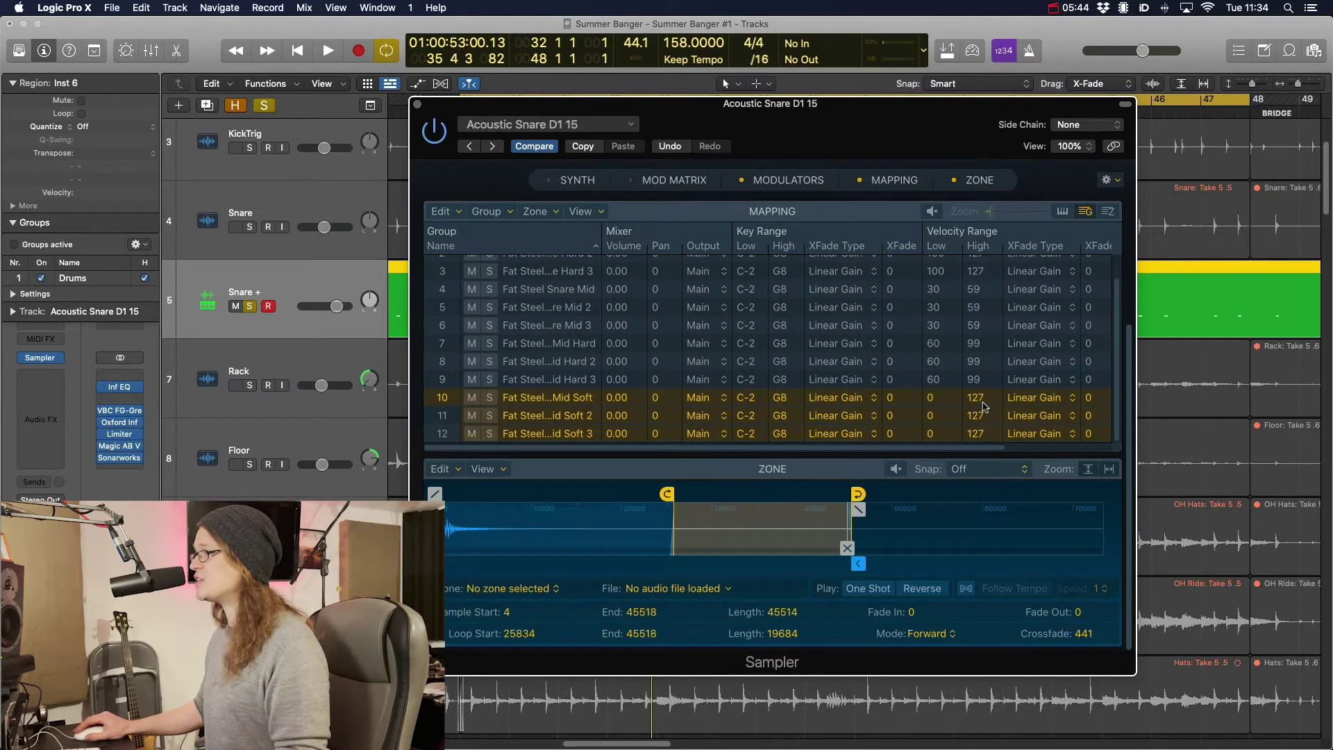
drag(982, 400, 982, 458)
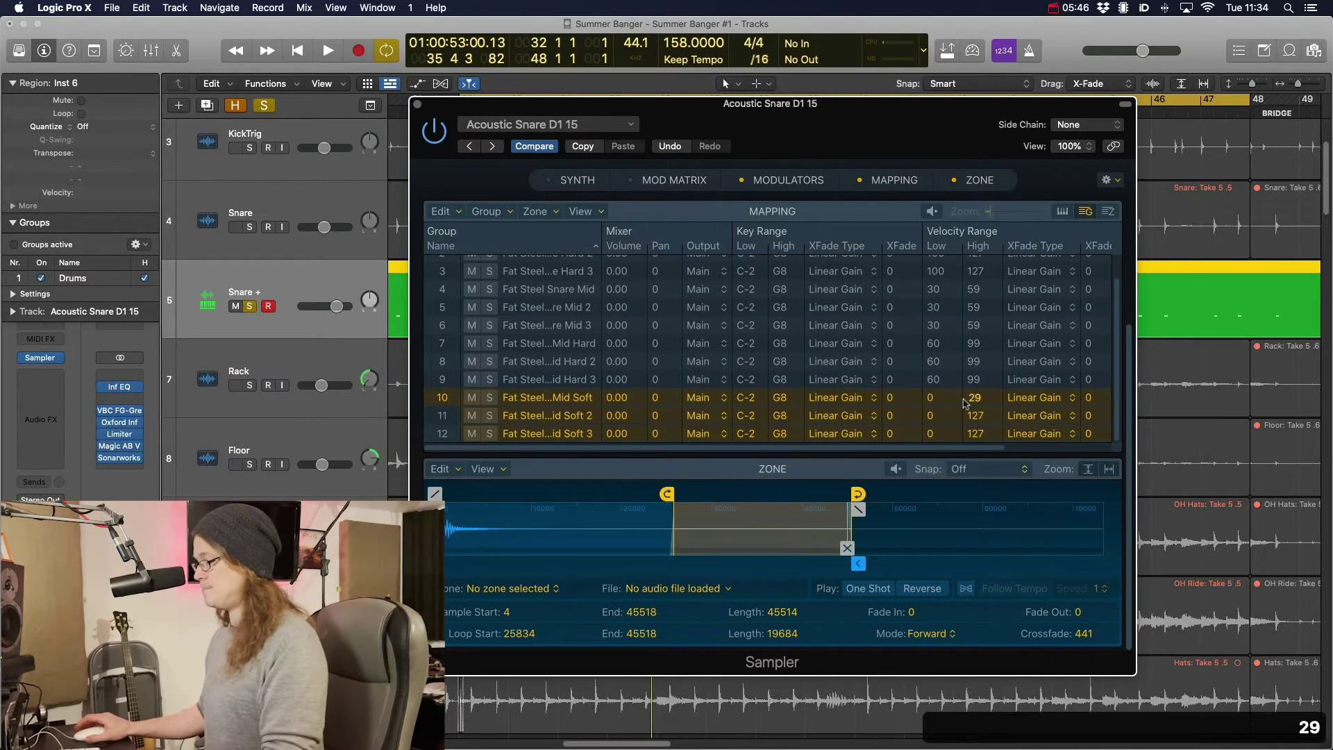
drag(934, 400, 936, 396)
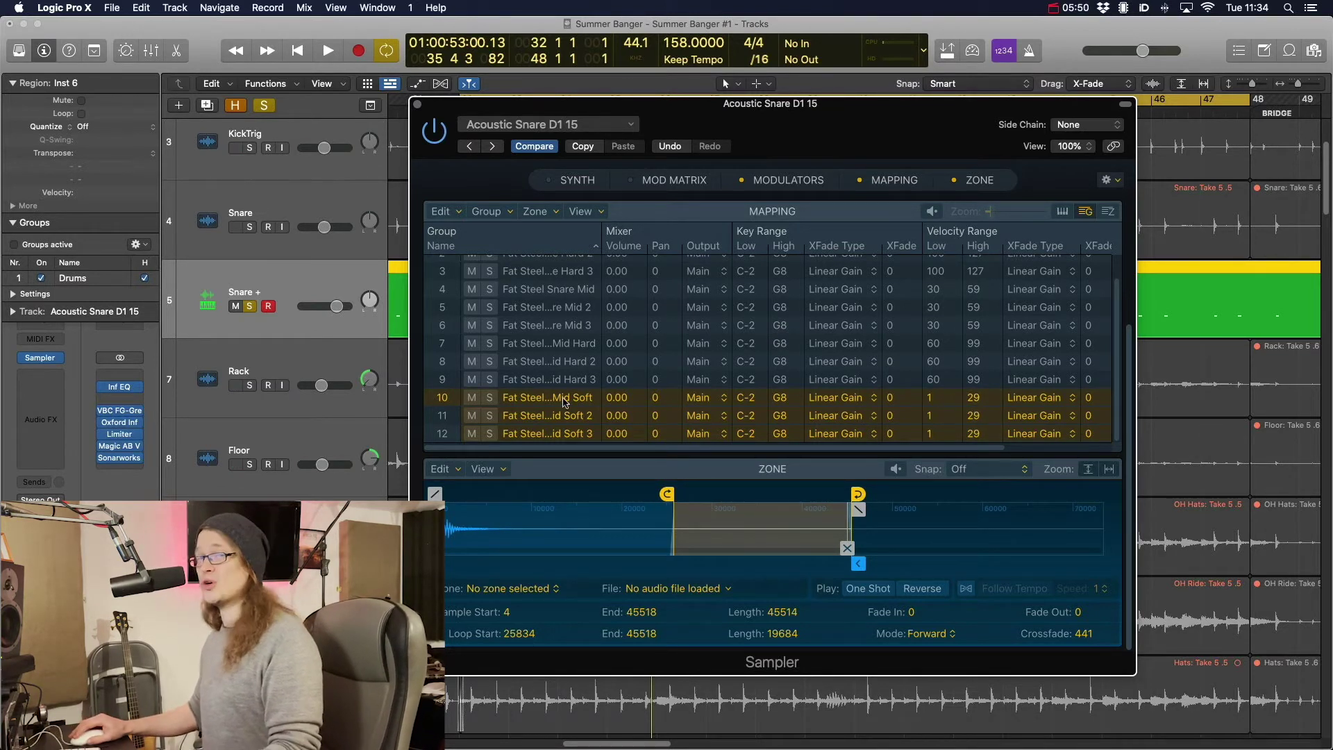
drag(794, 448, 827, 449)
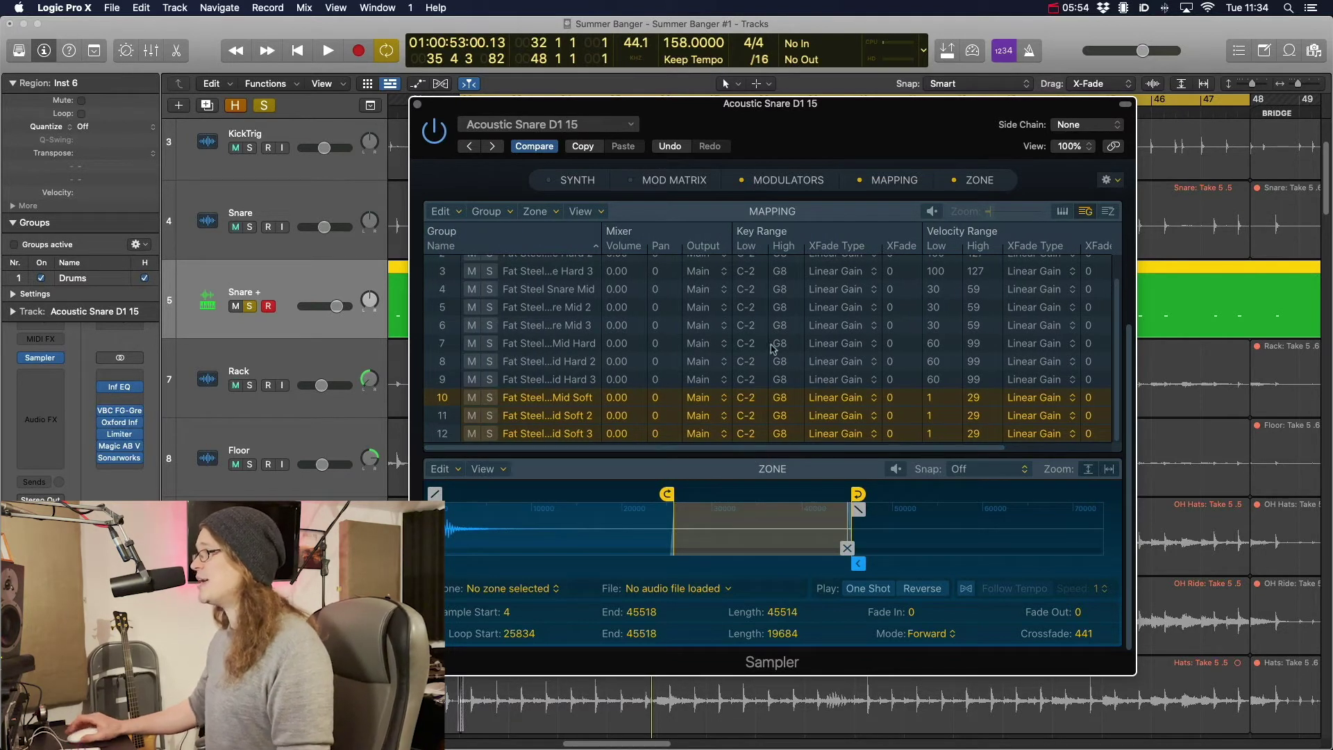
Show Group/Zone lists, select every Fat Steel Snare zone, and play to audition the layered snare
click(1107, 211)
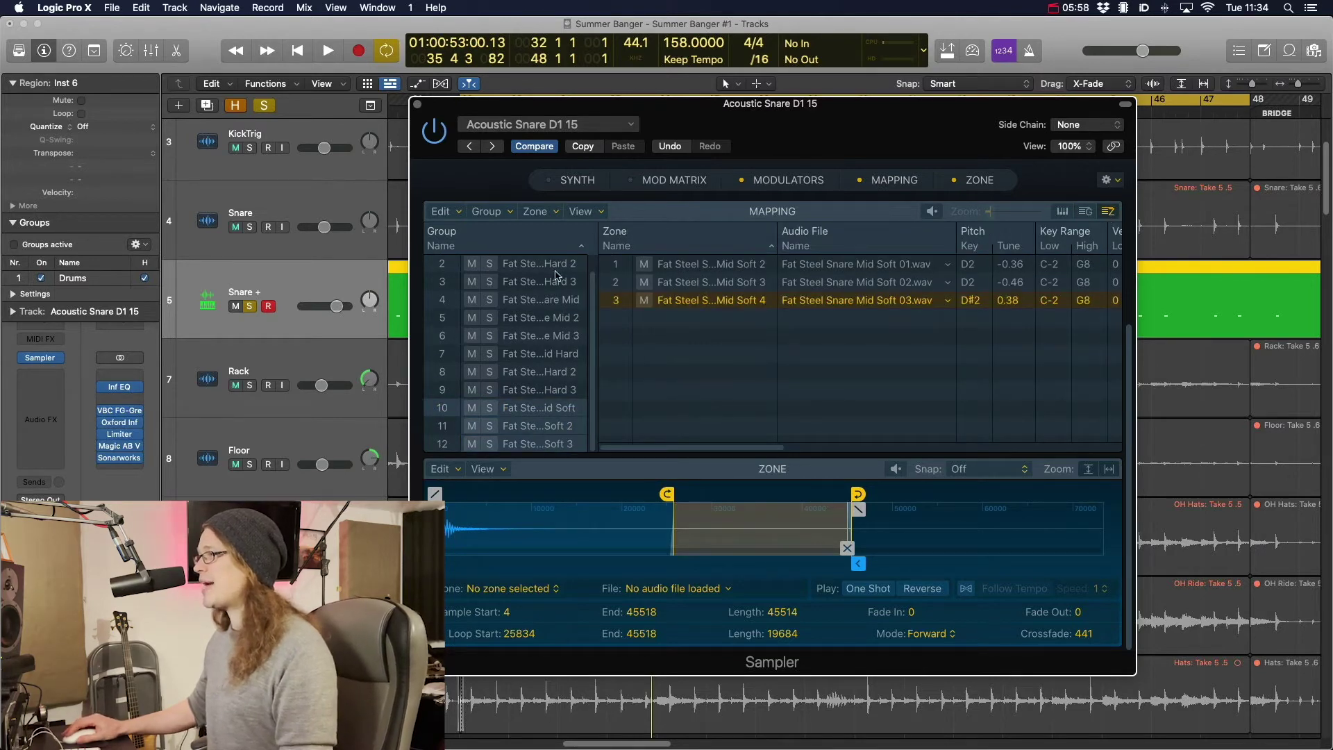
click(555, 267)
key(super+a)
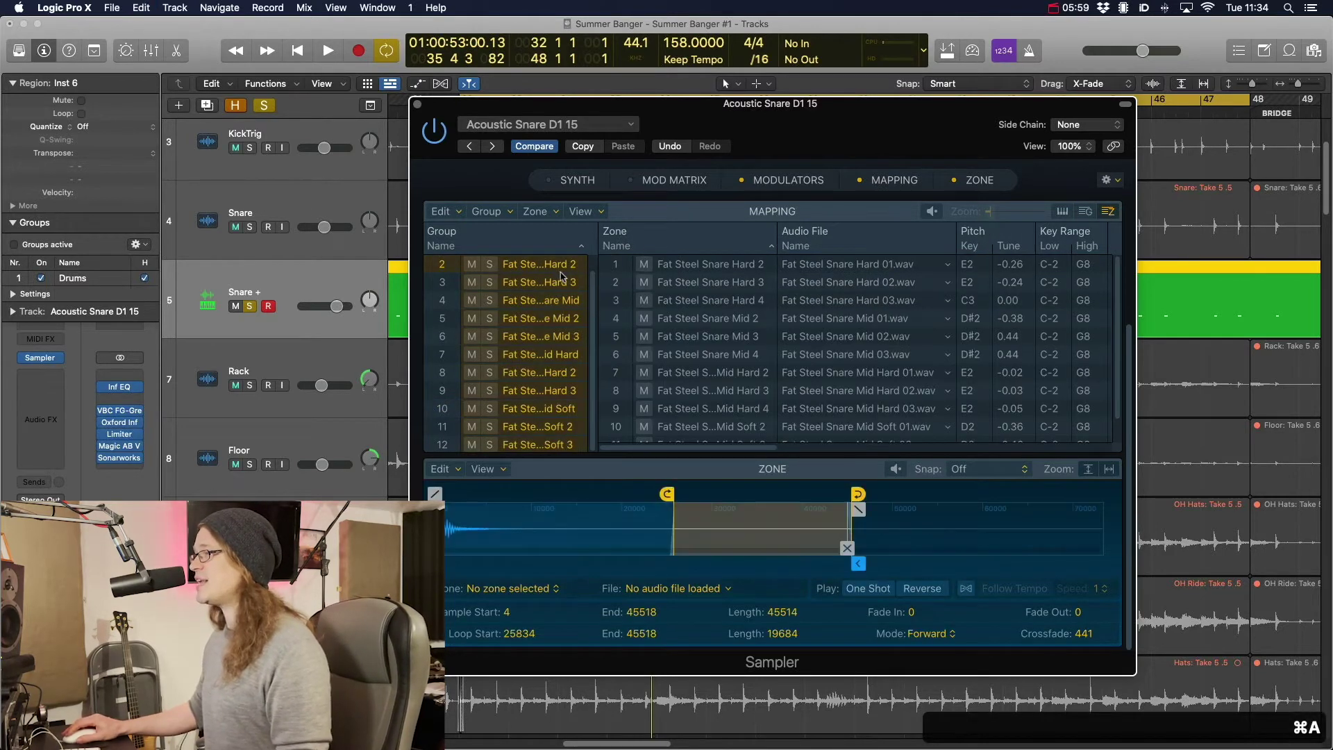
click(707, 270)
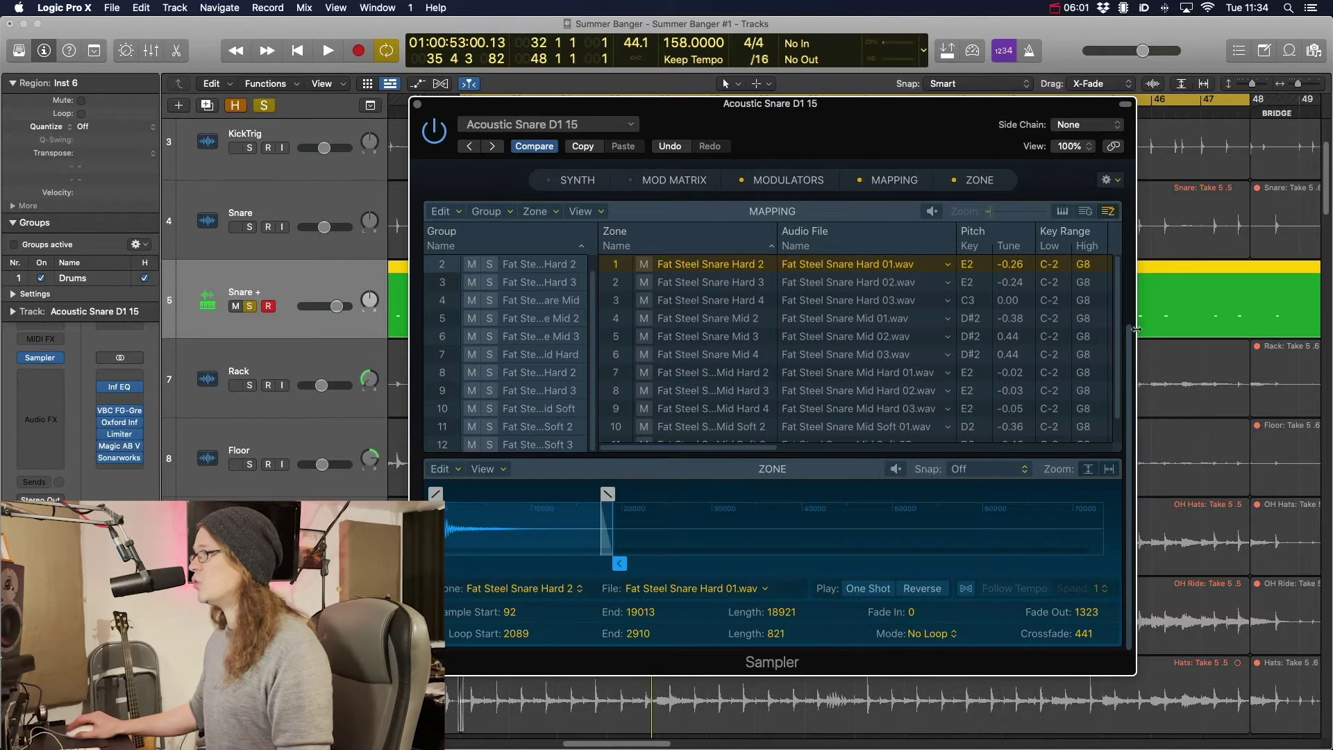
scroll(730, 436, down, 2)
shift+click(730, 435)
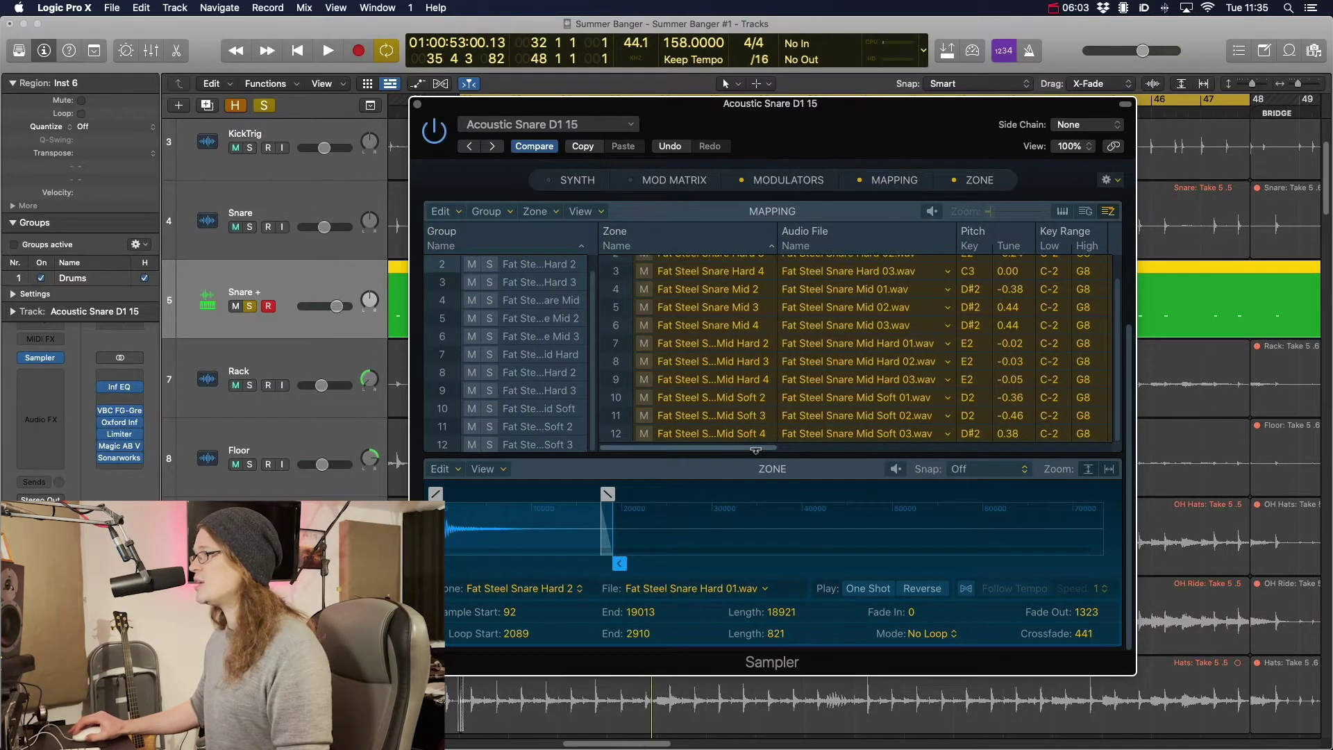
drag(755, 449, 930, 449)
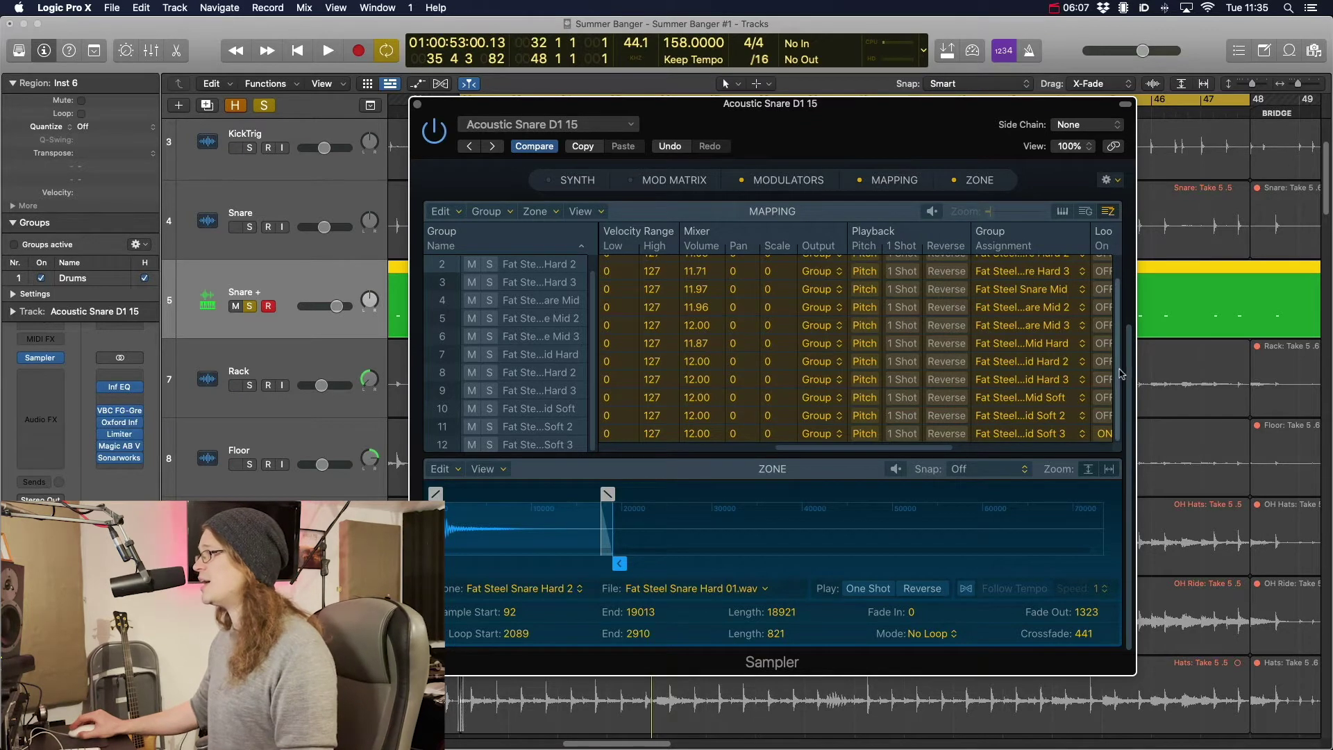
scroll(993, 334, up, 1)
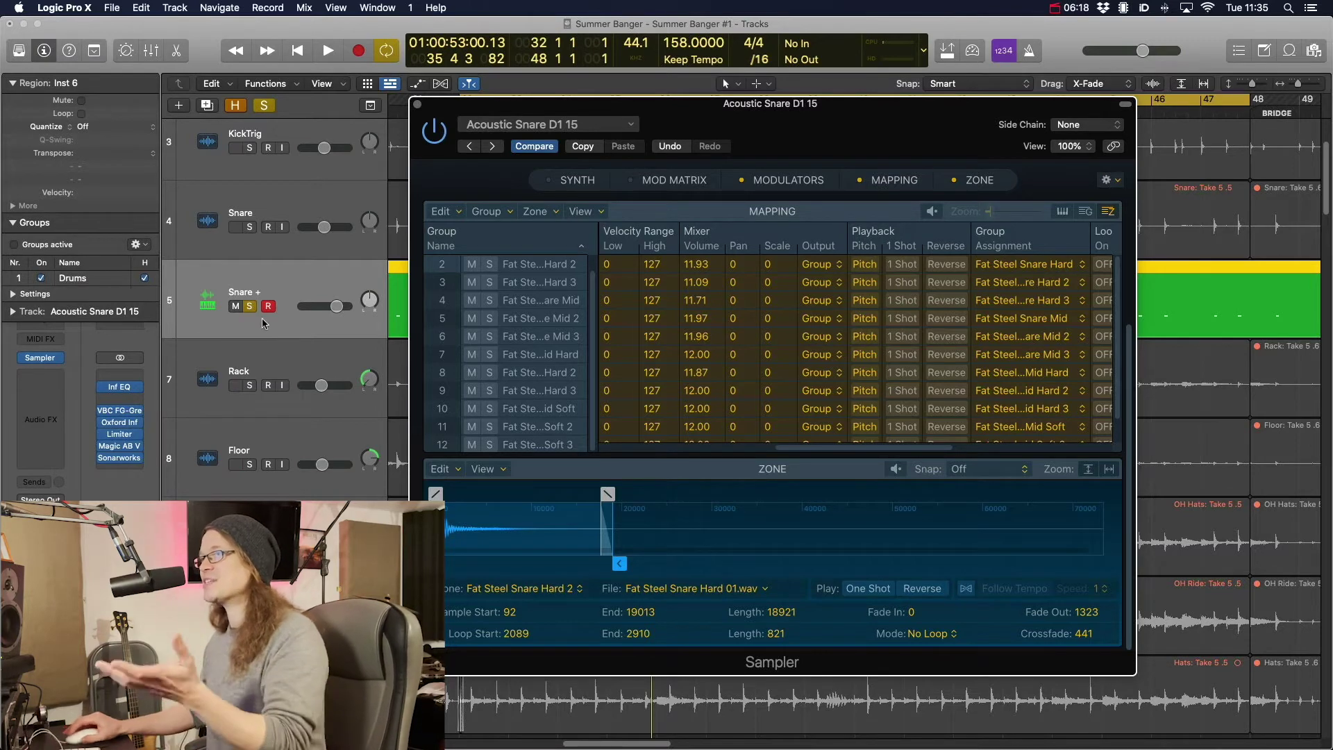
key(space)
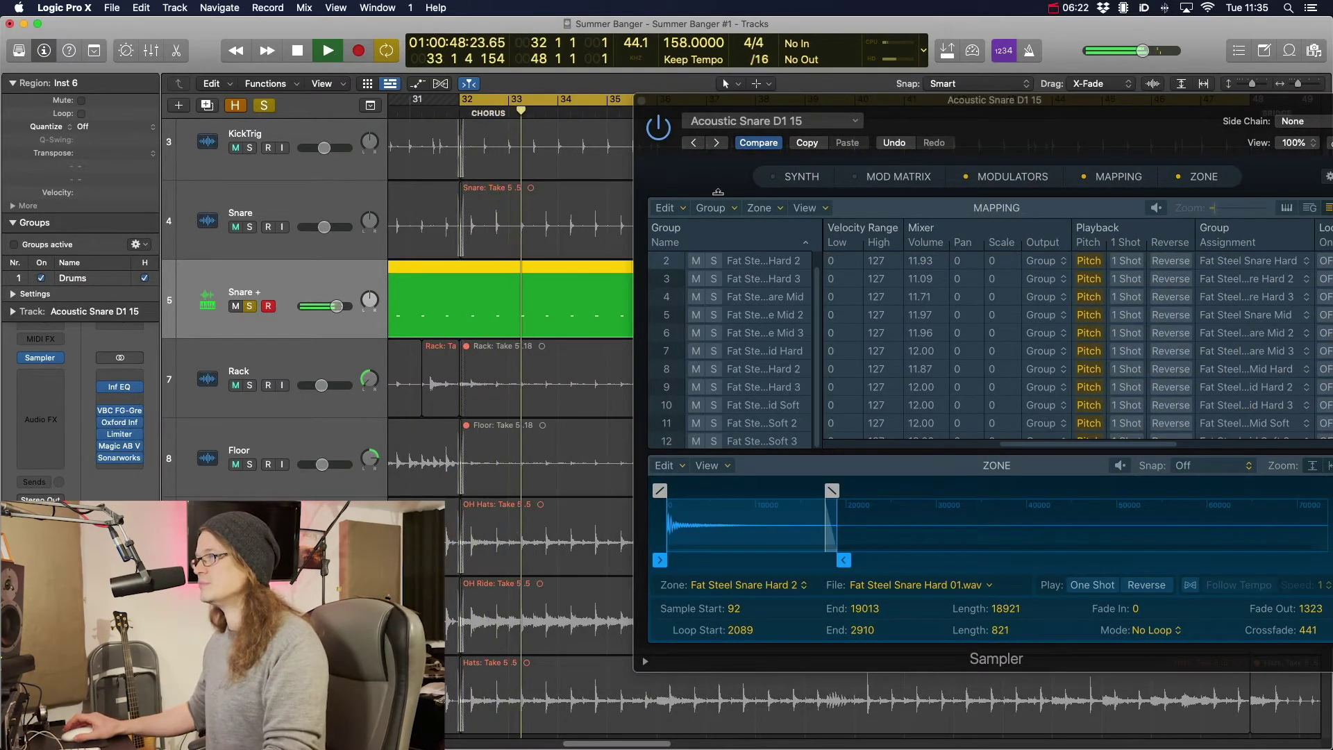
Turn off pitch tracking for all selected zones and audition the result
key(space)
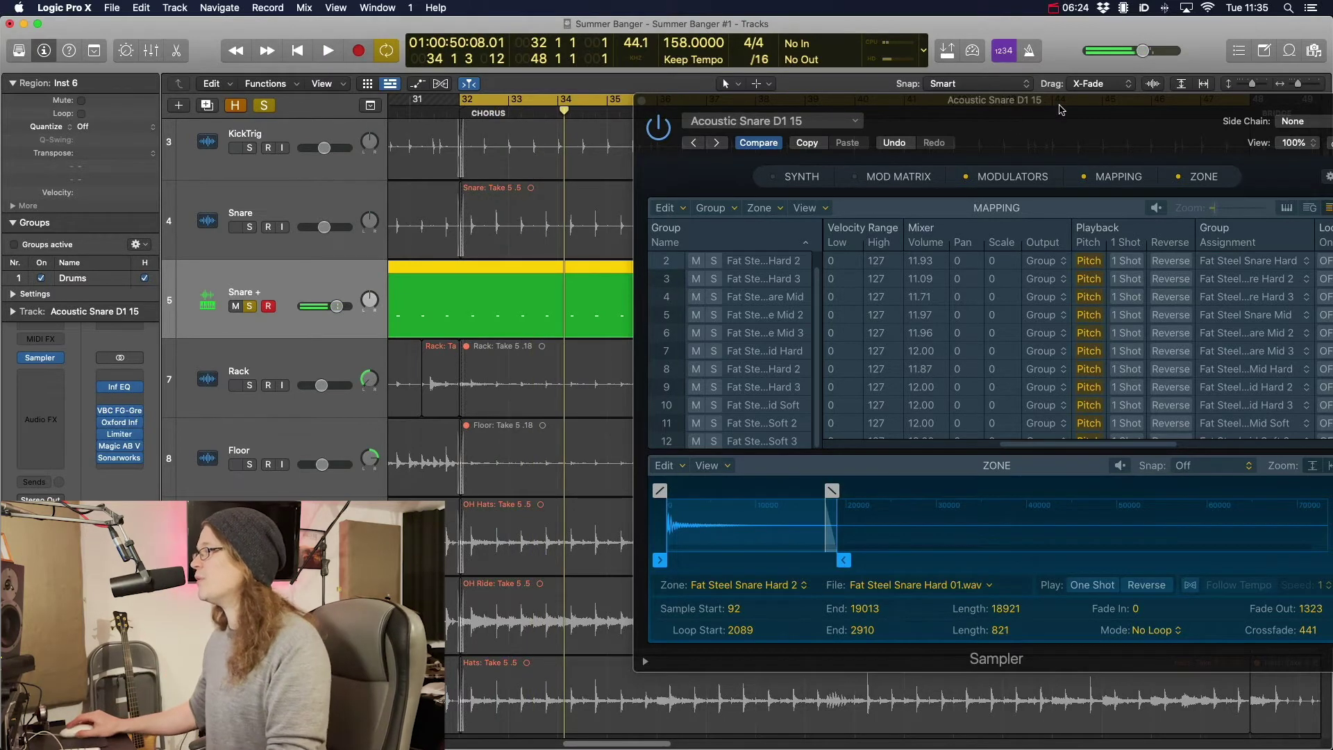
click(934, 251)
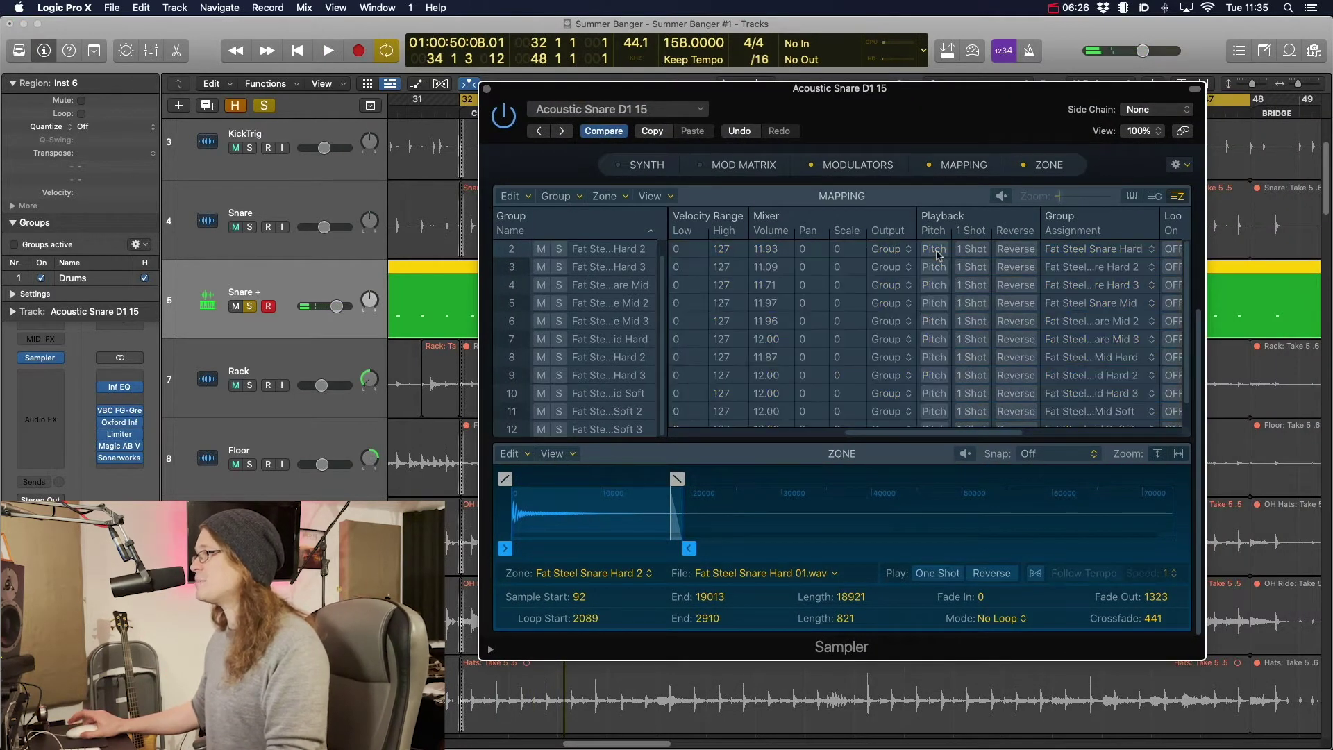
key(space)
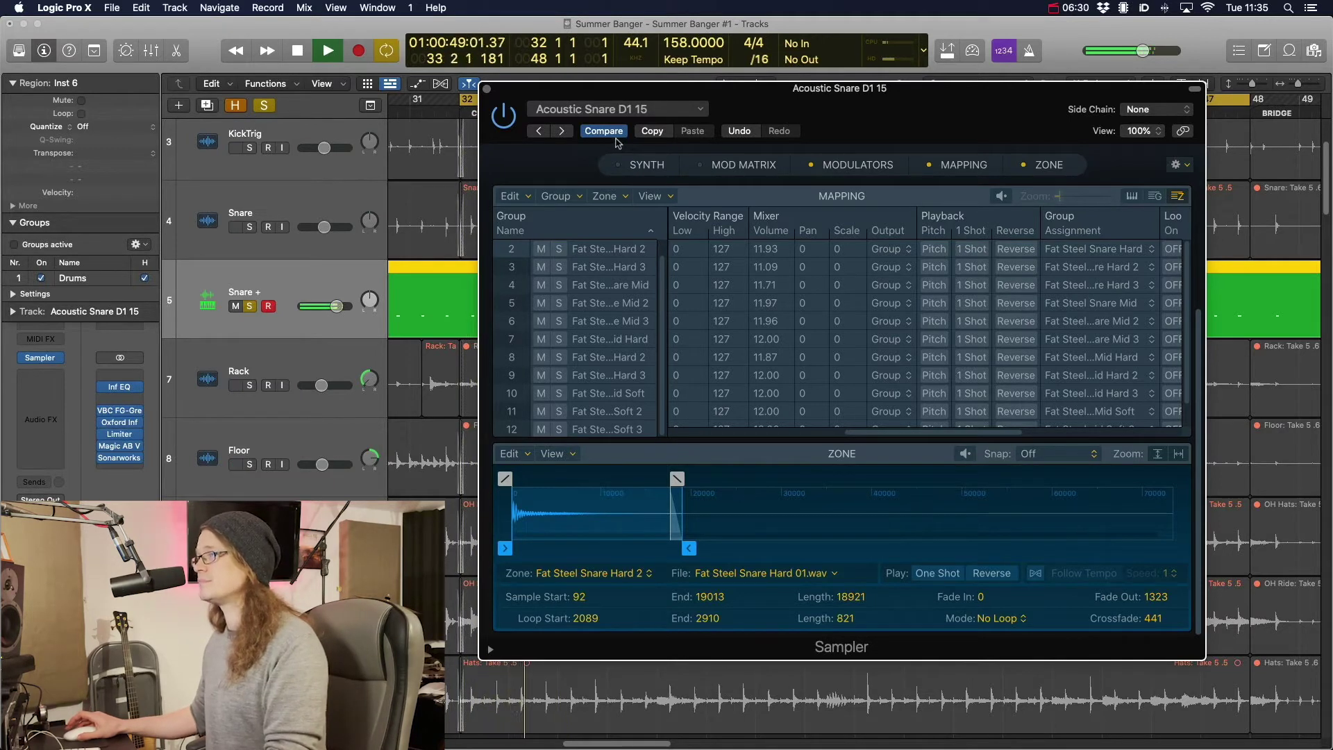
key(space)
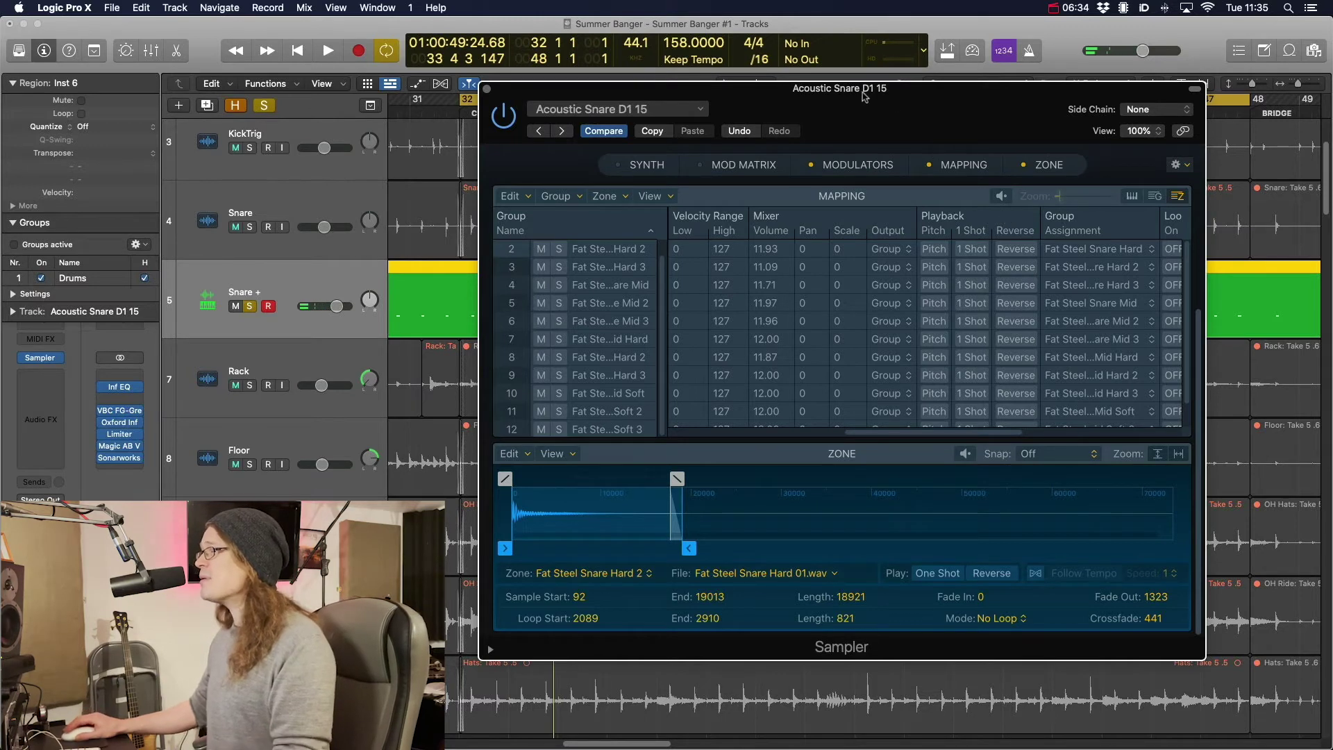
Move the Sampler window aside and set every Fat Steel Snare zone to One Shot playback
drag(864, 97, 1018, 440)
click(810, 111)
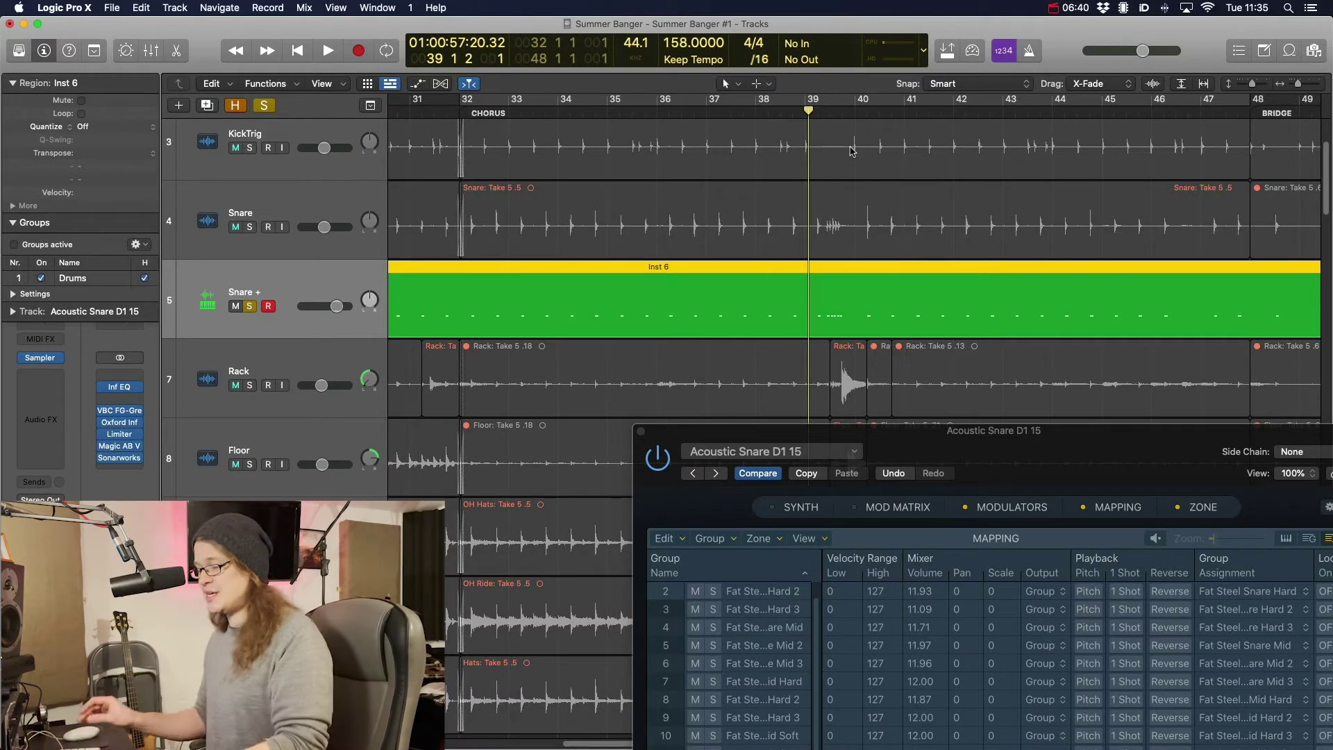
scroll(833, 139, up, 2)
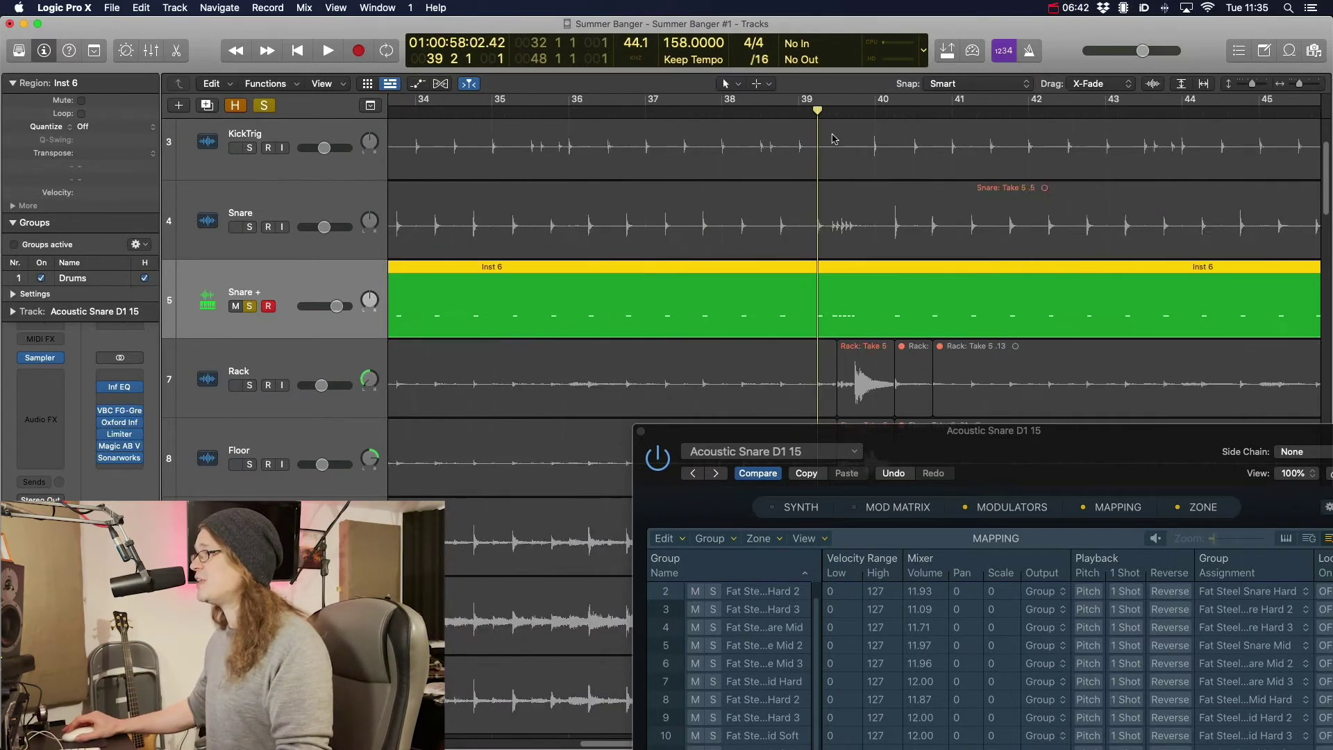
scroll(833, 138, up, 1)
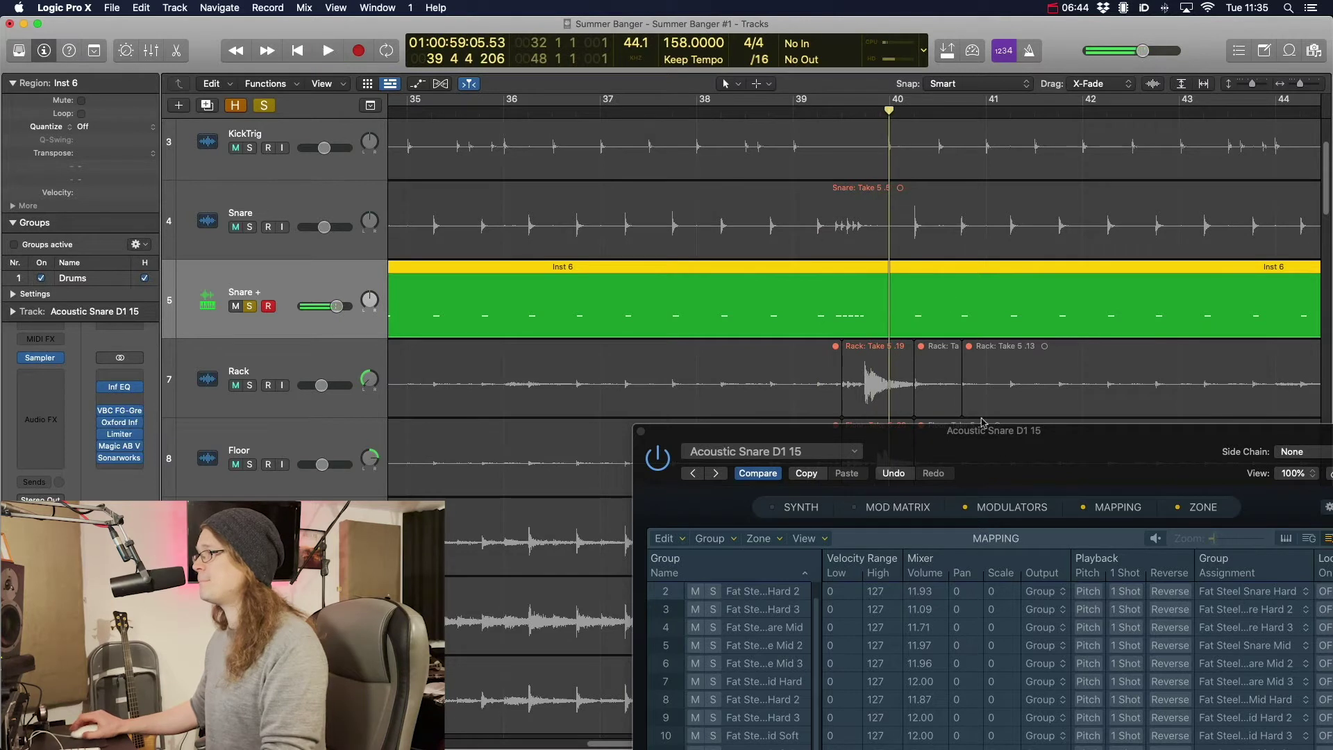
drag(981, 420, 913, 383)
click(819, 111)
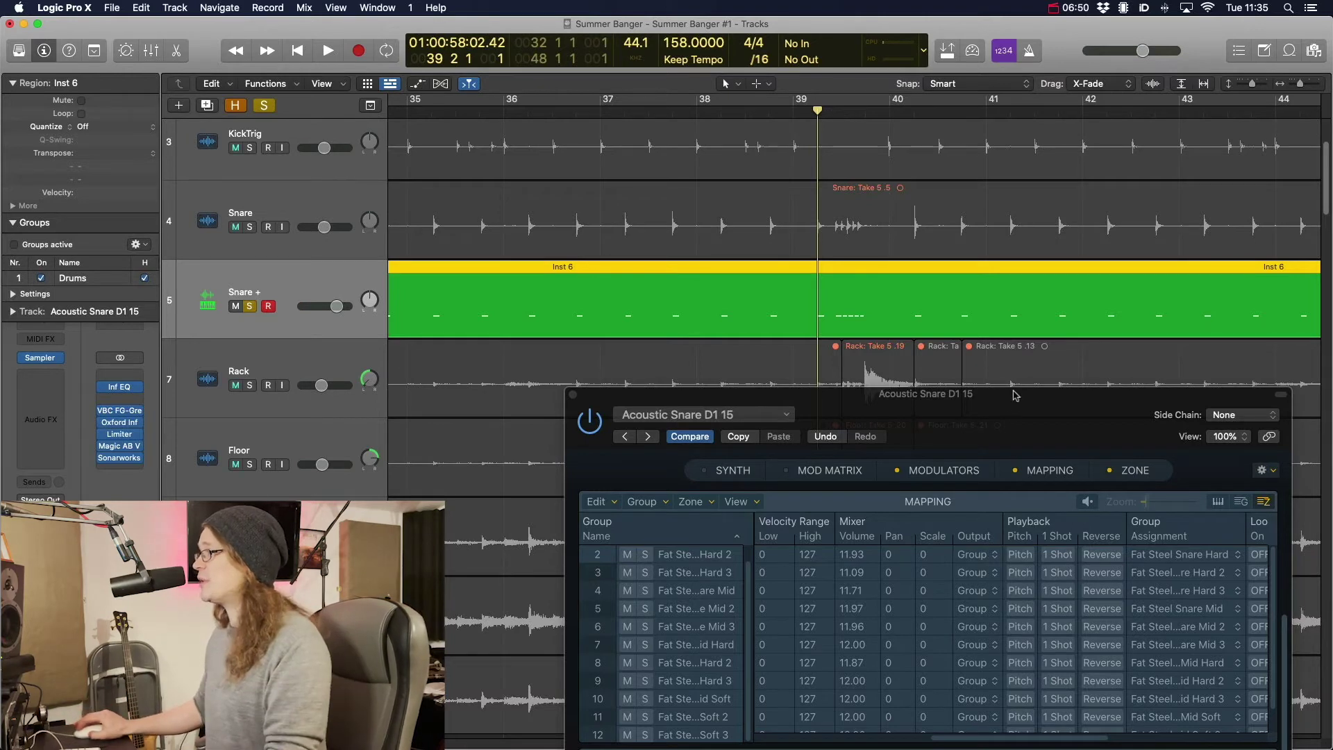
drag(1014, 393, 822, 227)
click(862, 390)
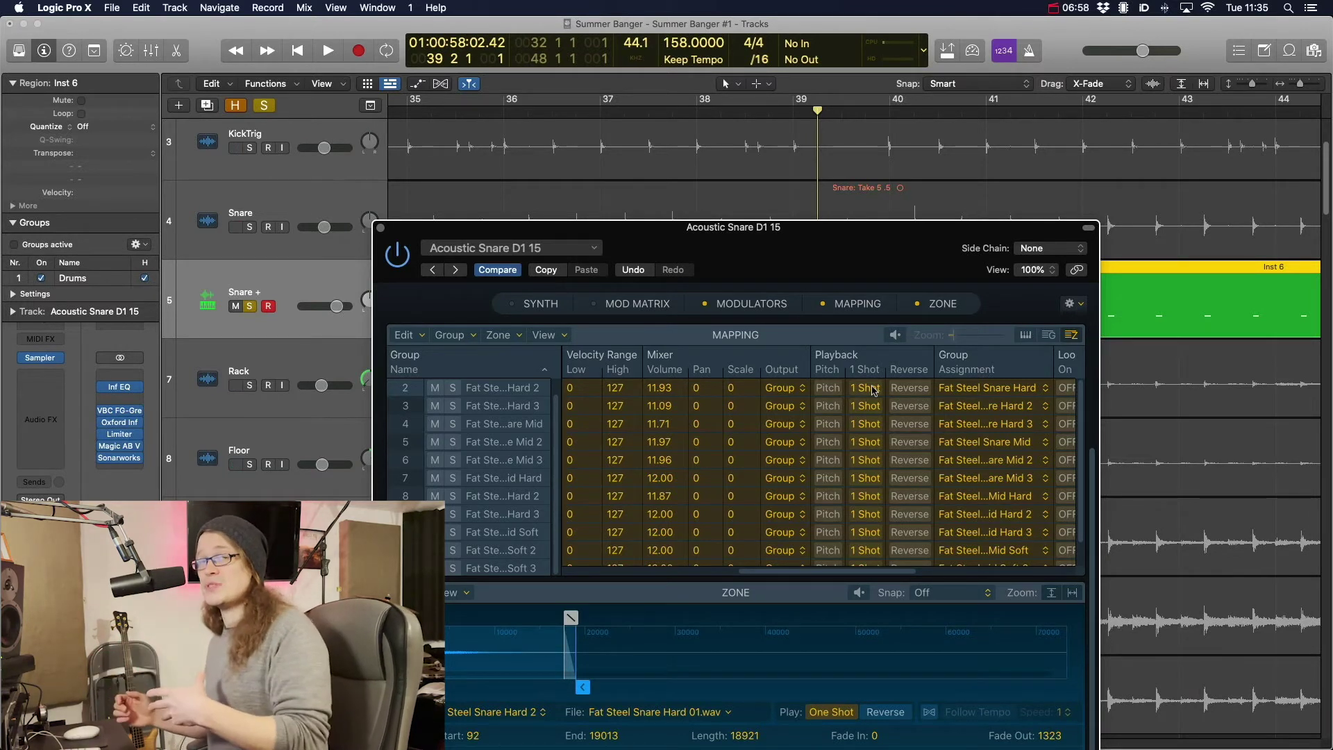
scroll(836, 441, left, 5)
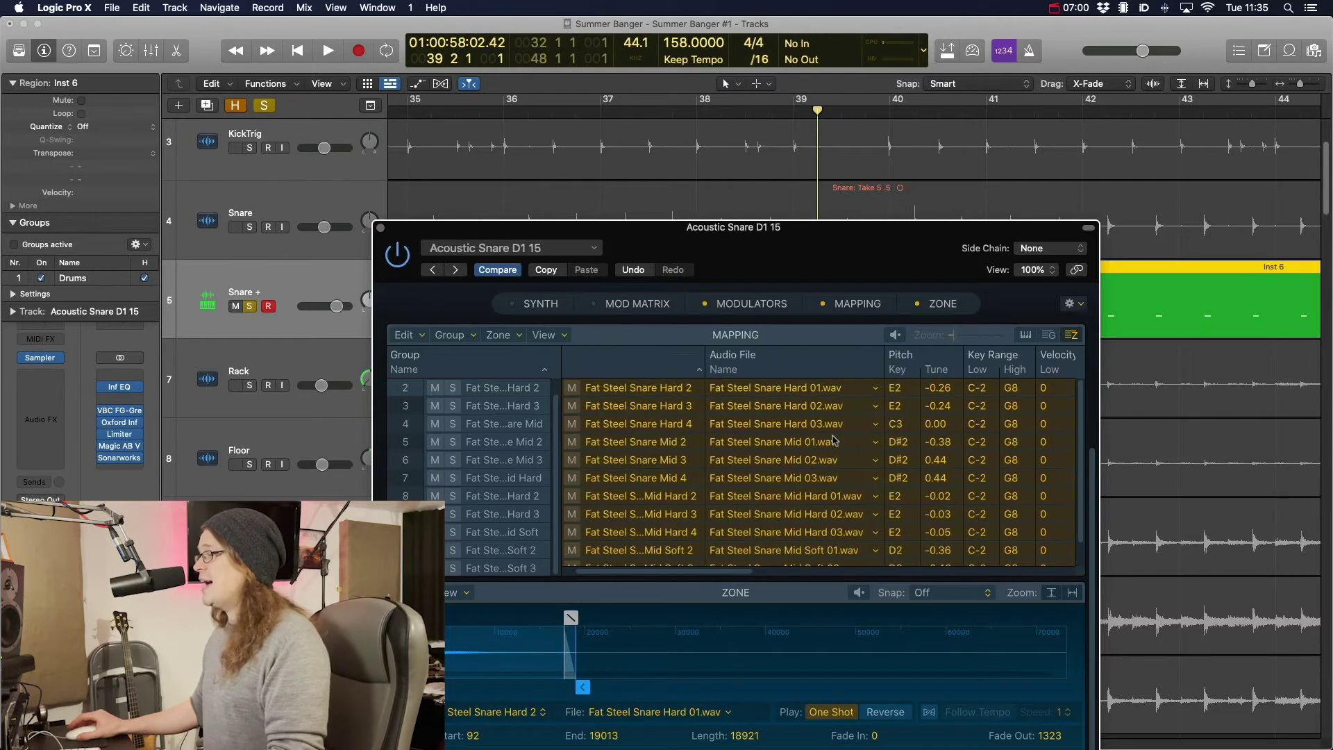
Extend the Fat Steel Snare Hard 2 zone's sample end to 22832, then check Mid Hard 2 and Mid Soft 4
scroll(662, 418, up, 3)
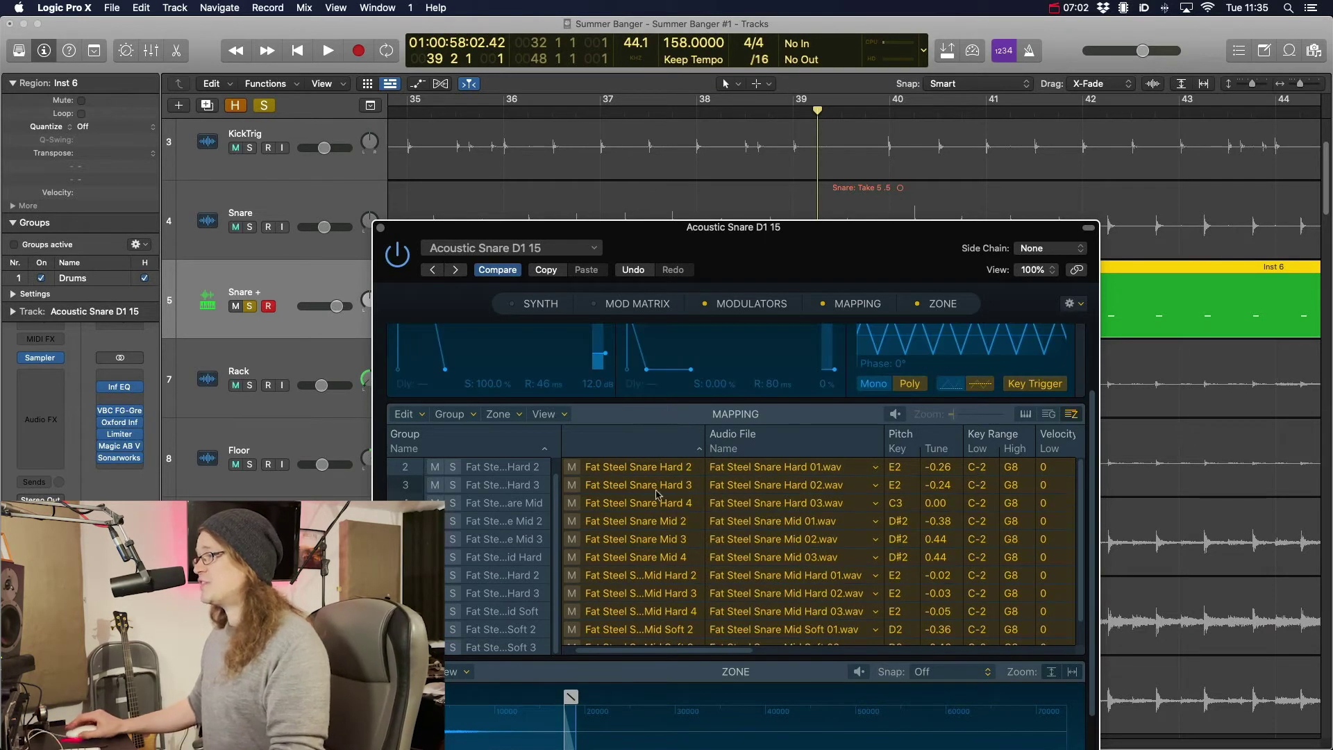
drag(783, 227, 760, 111)
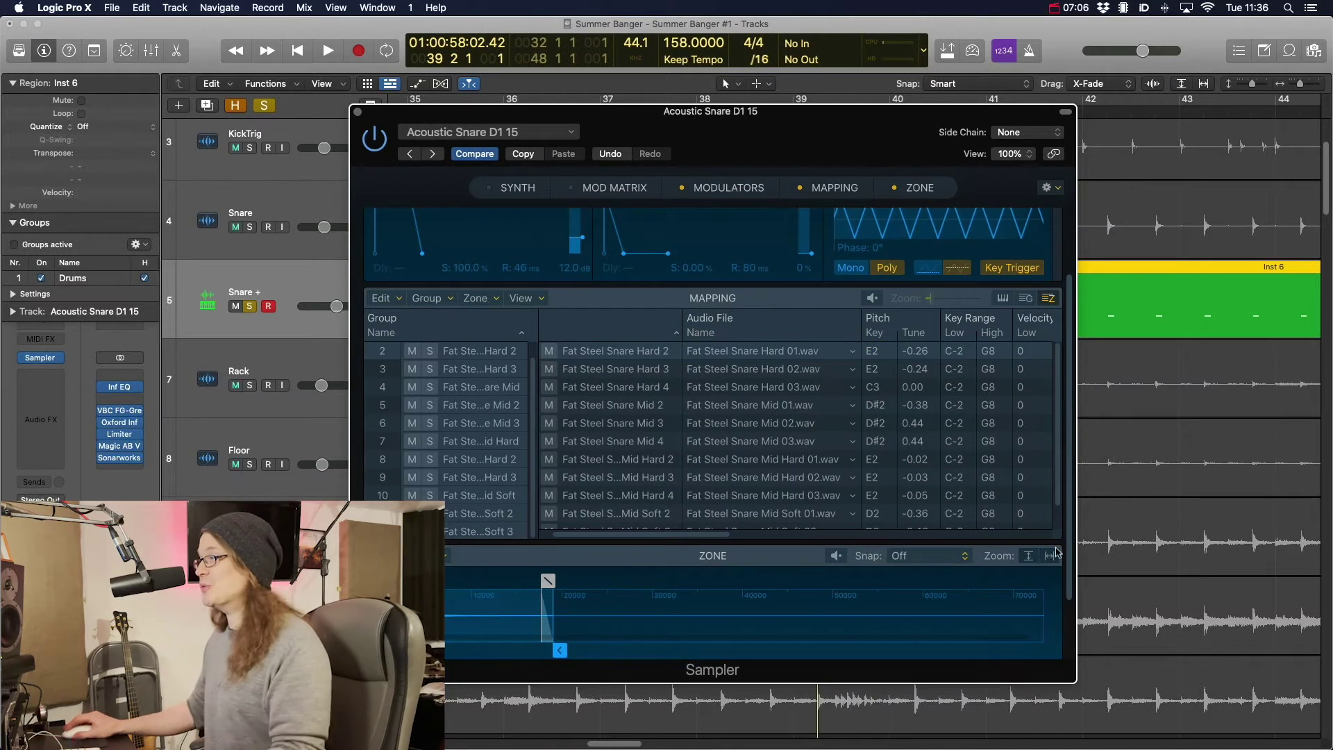
scroll(1070, 598, down, 3)
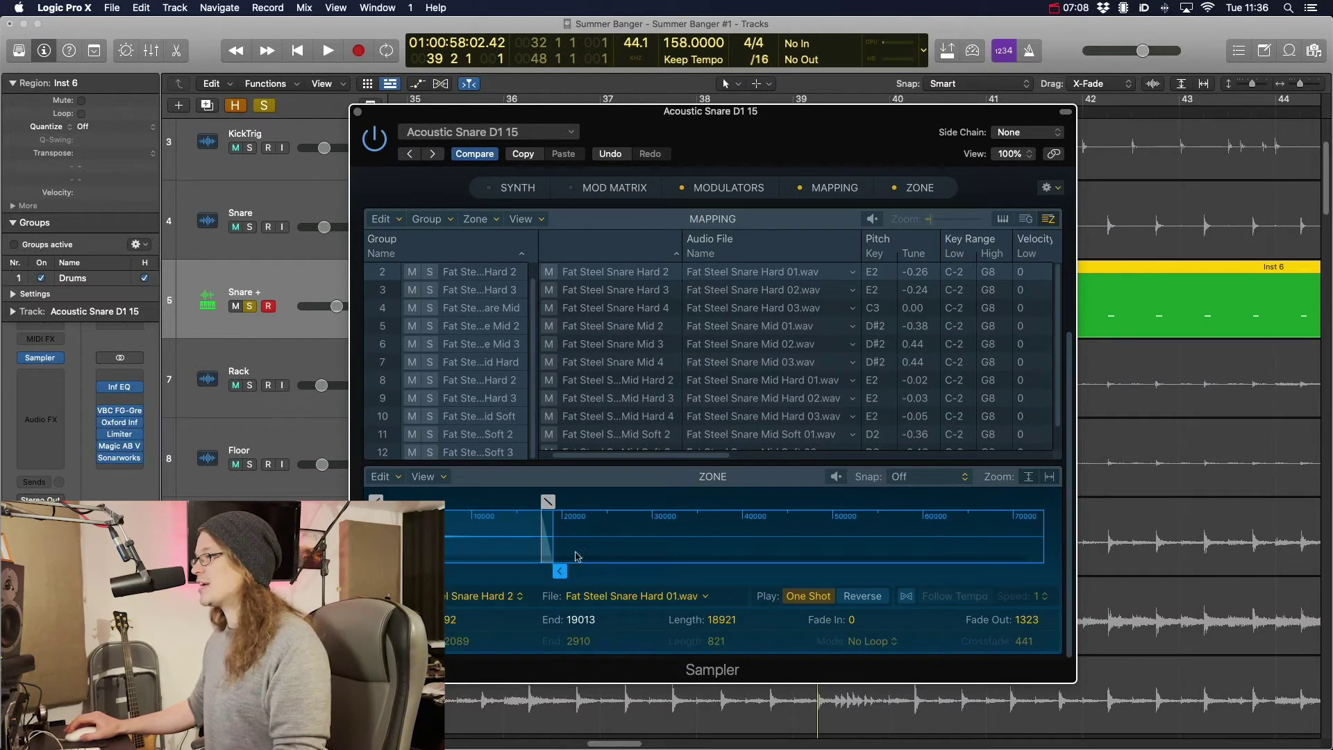
mouse_move(560, 572)
mouse_down()
mouse_move(719, 570)
mouse_move(575, 571)
mouse_up()
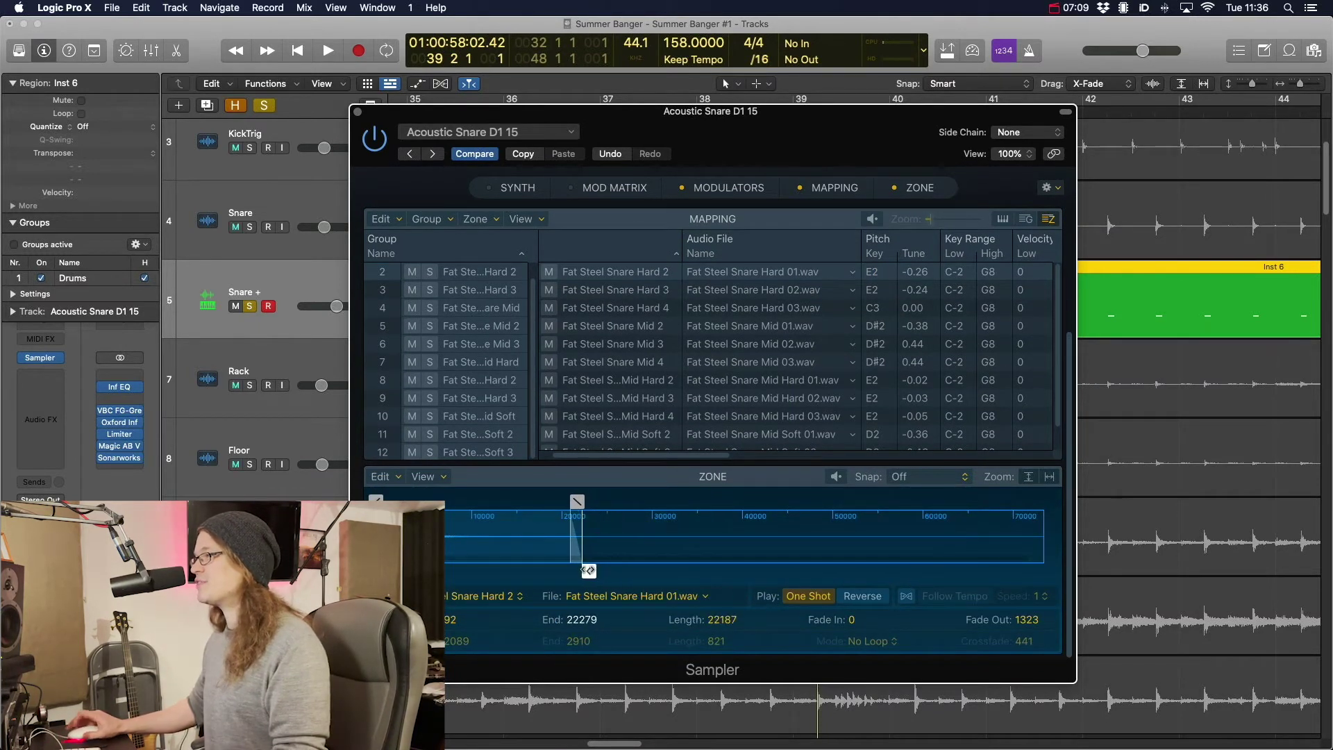
click(633, 292)
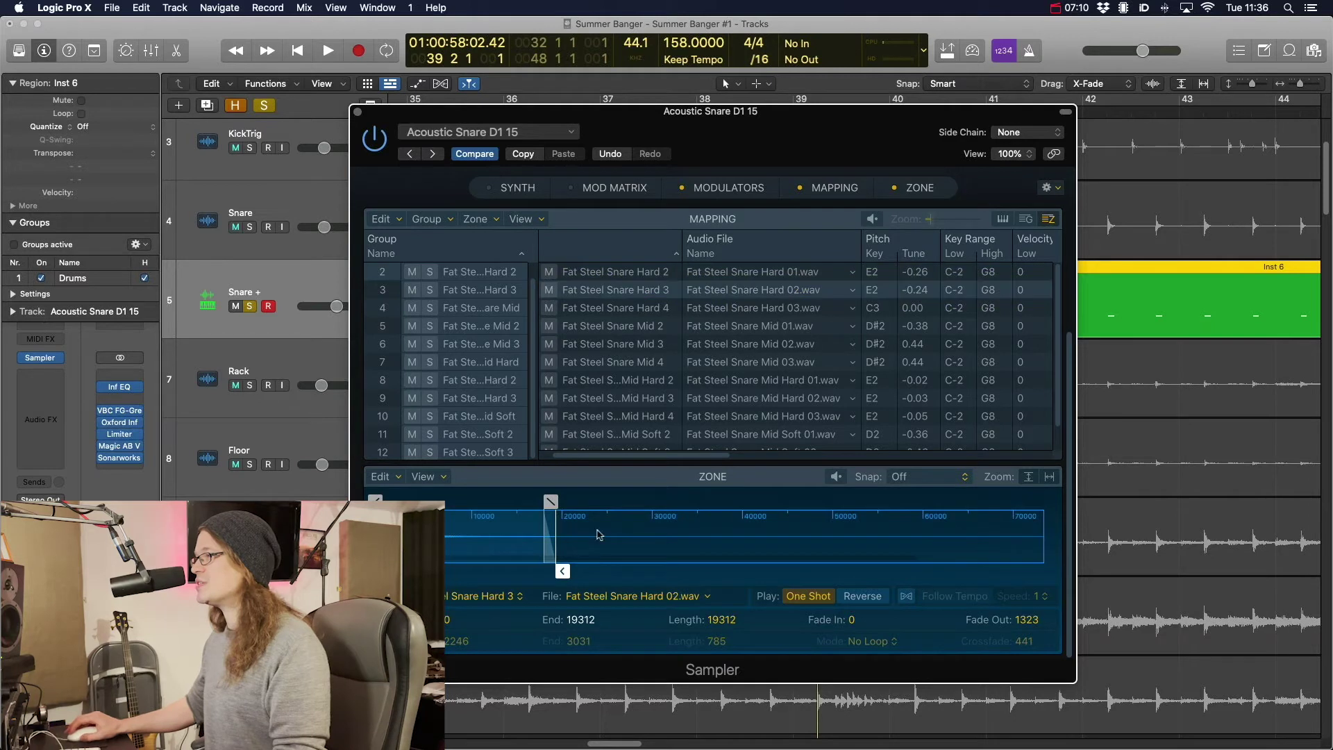
click(622, 272)
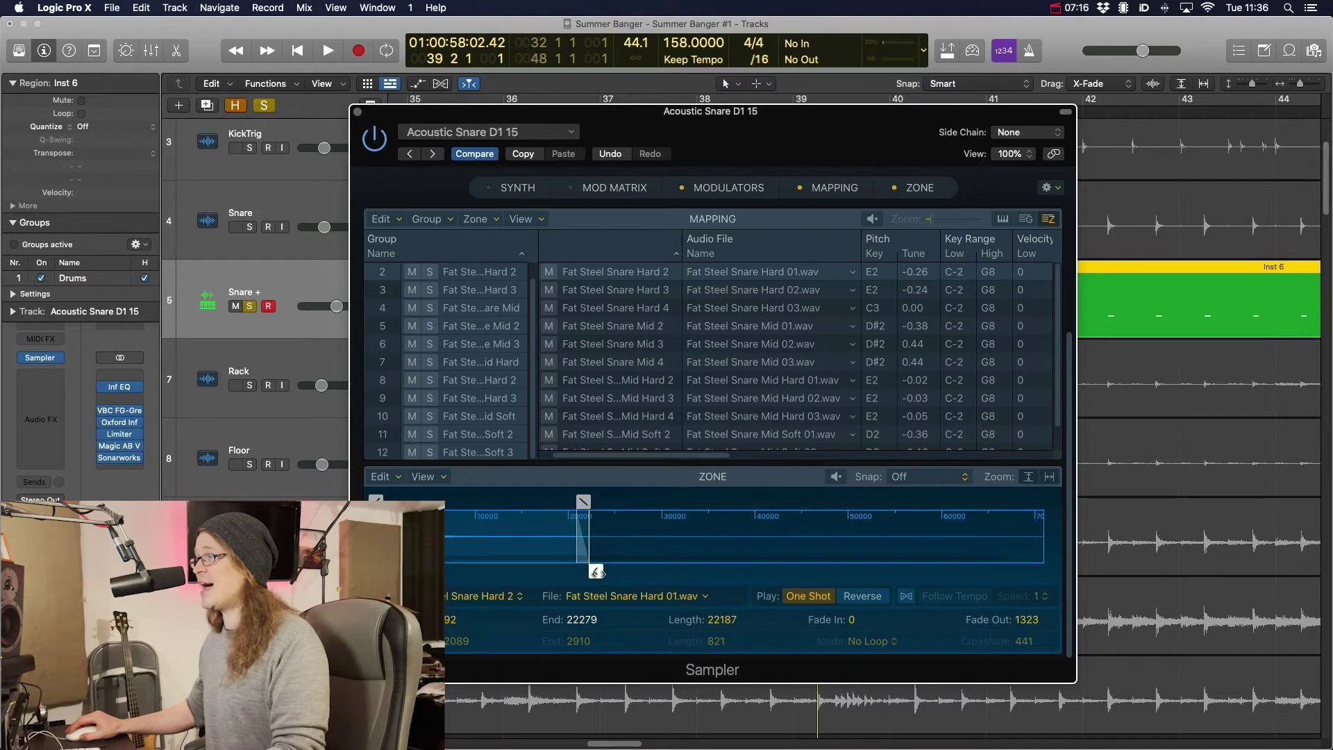
mouse_move(583, 501)
mouse_down()
mouse_move(660, 502)
mouse_move(592, 501)
mouse_up()
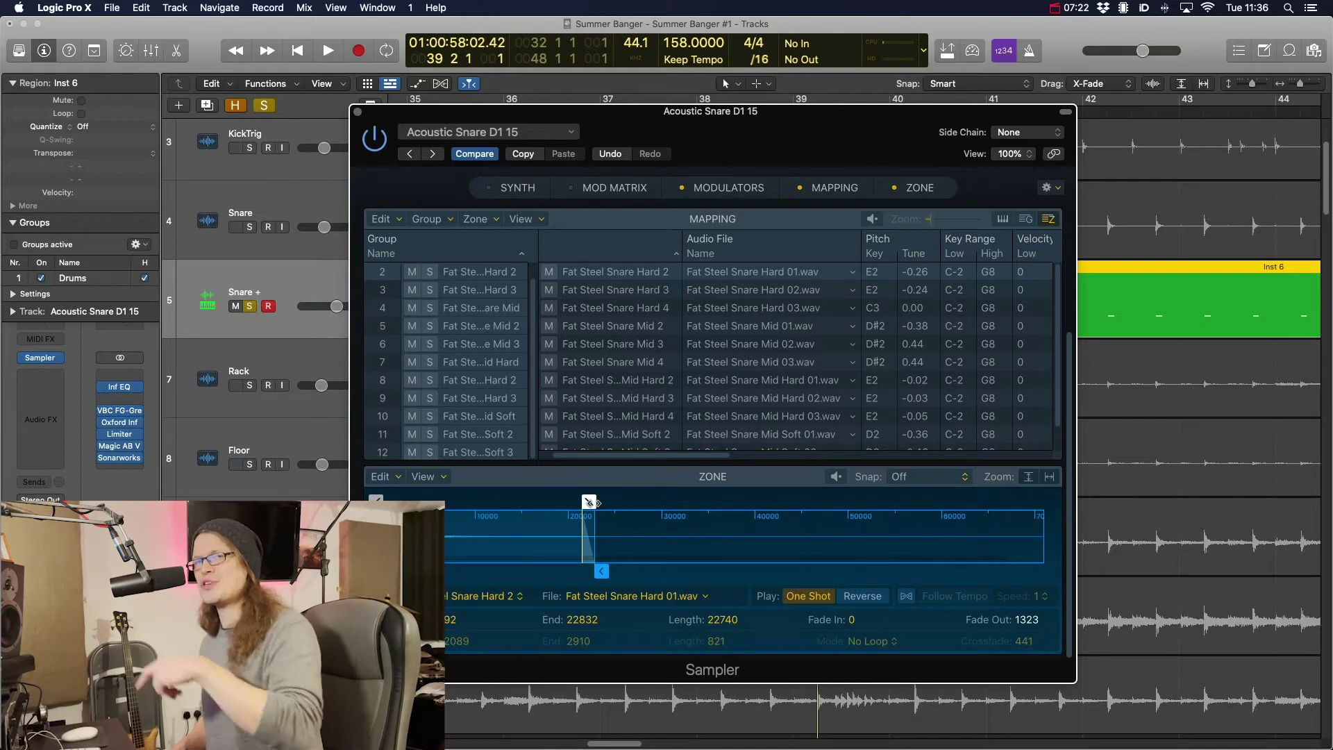
key(Down)
key(Down)
key(Down)
key(Down)
key(Down)
key(Down)
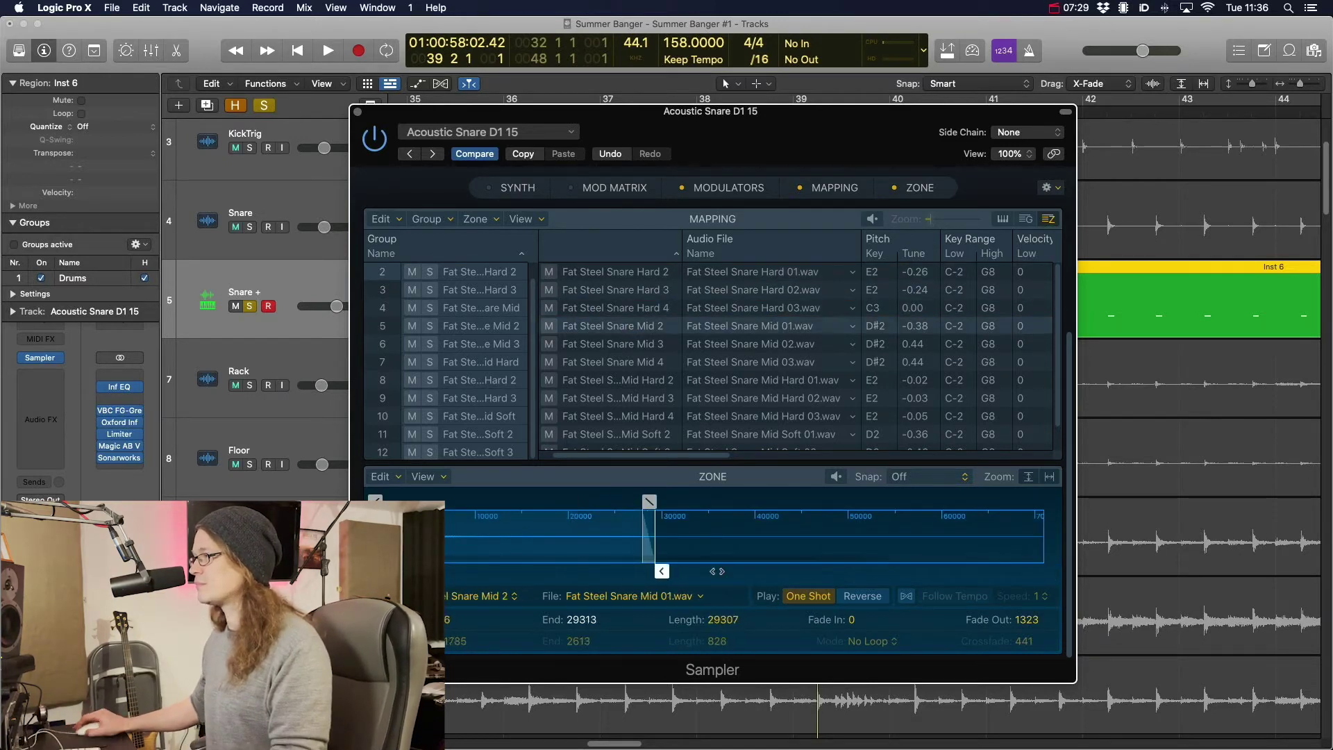
key(Down)
key(Down)
key(Down)
key(Down)
key(Down)
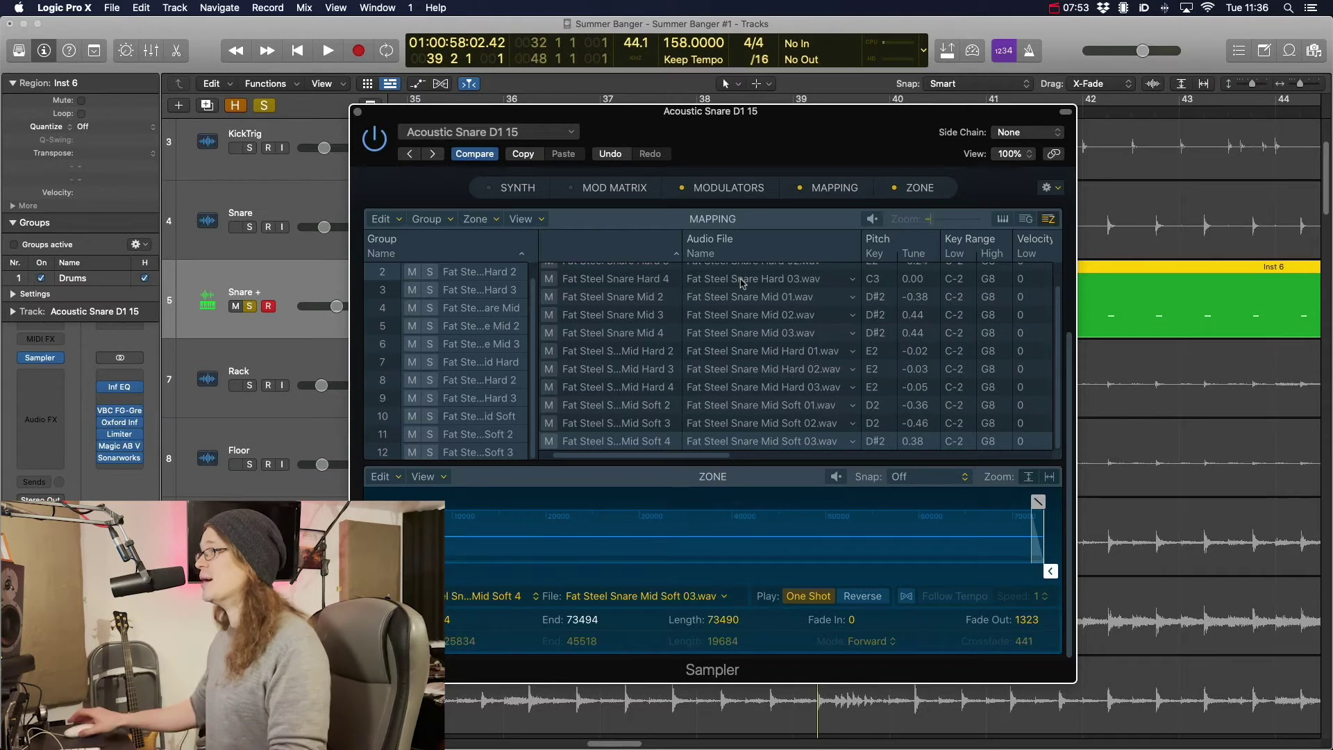
Play the song from bar 36 with the Sampler moved aside, then close the Sampler window
drag(722, 131, 821, 443)
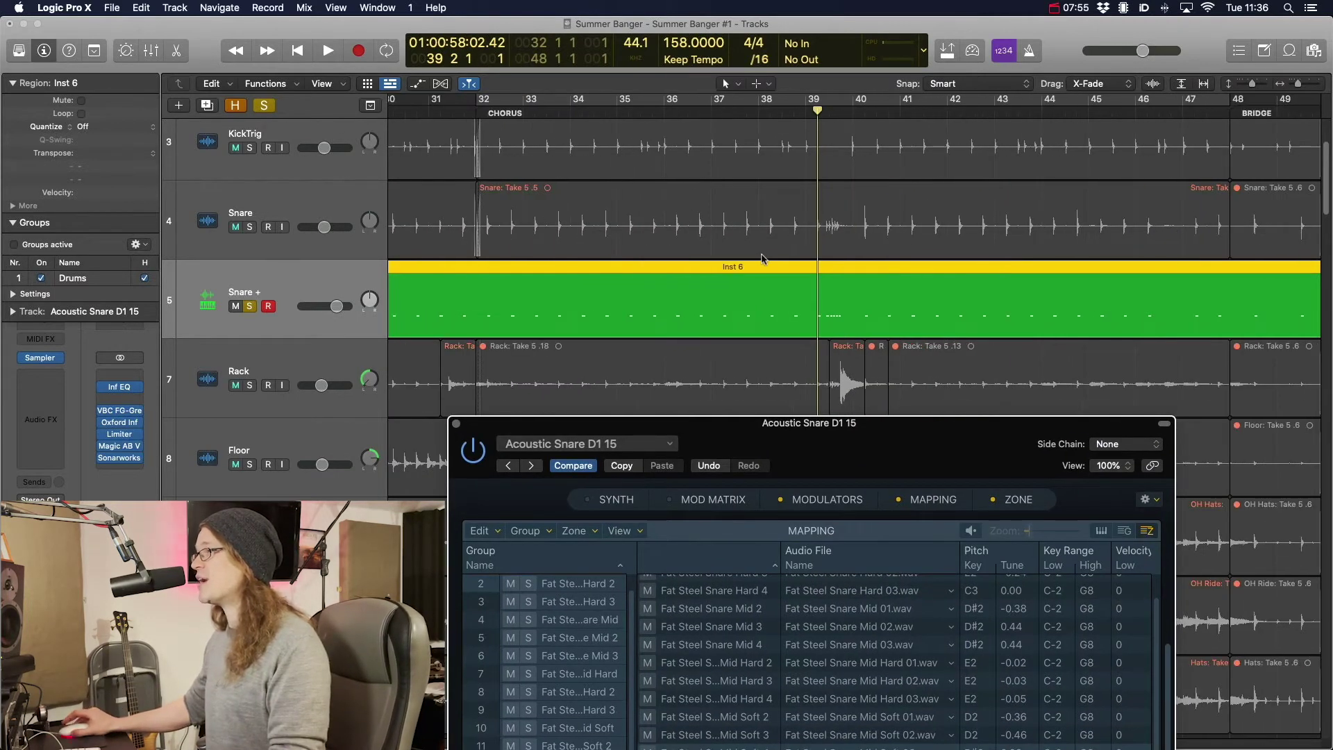
double_click(671, 111)
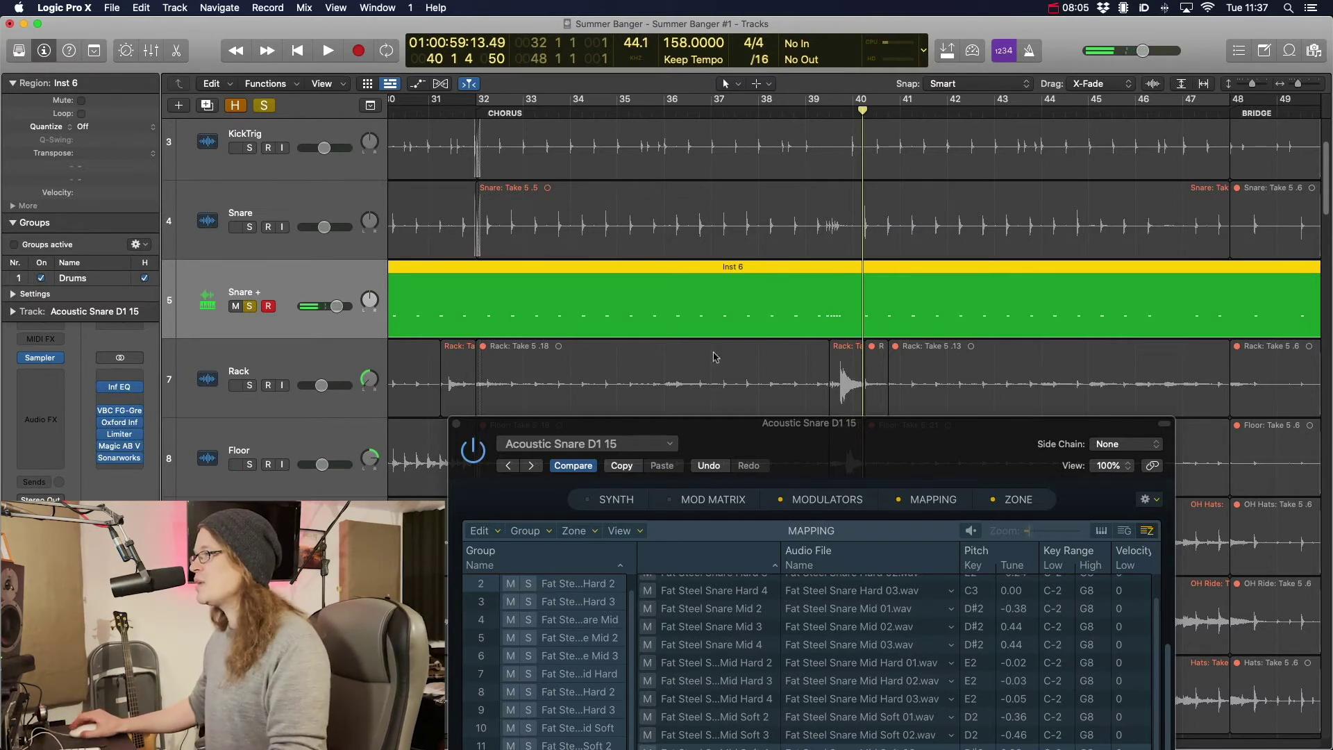
drag(489, 429, 507, 208)
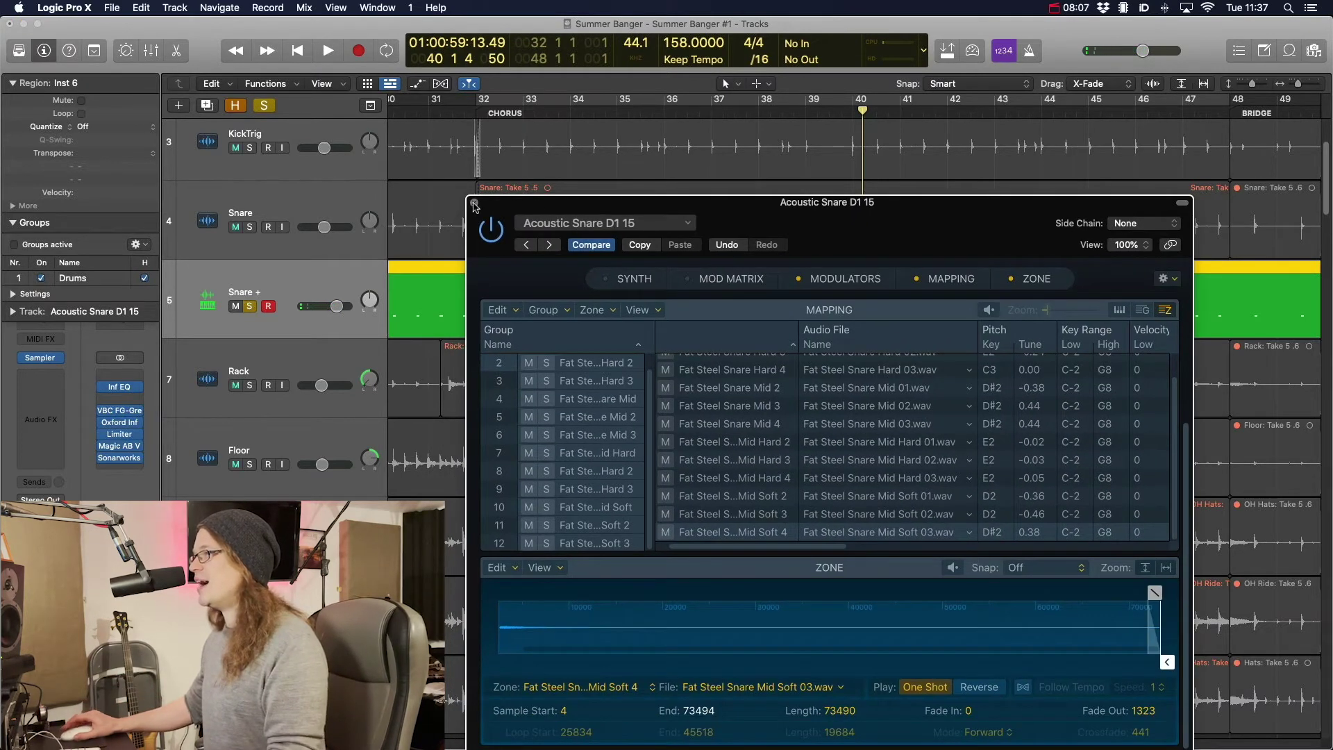
click(474, 204)
key(super+Left)
Open the Inst 6 region in the Piano Roll and select all its notes
double_click(633, 272)
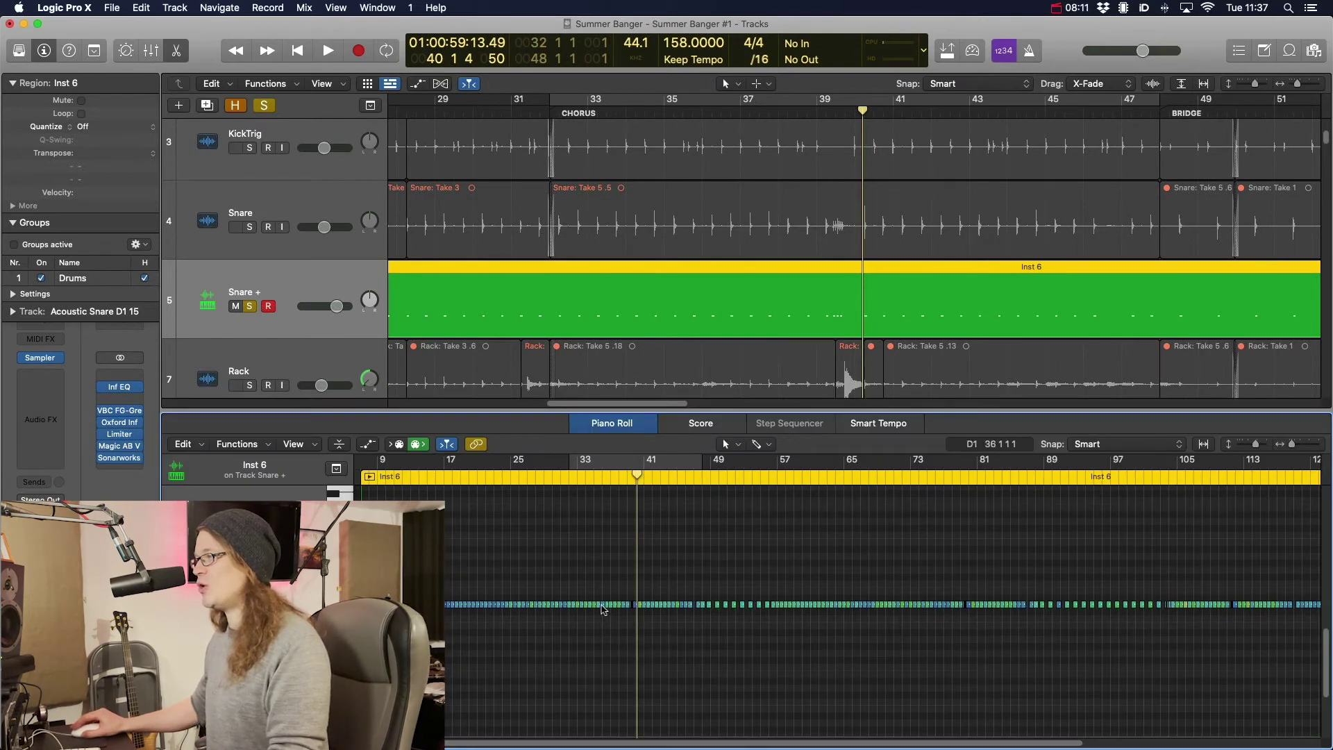
mouse_move(600, 609)
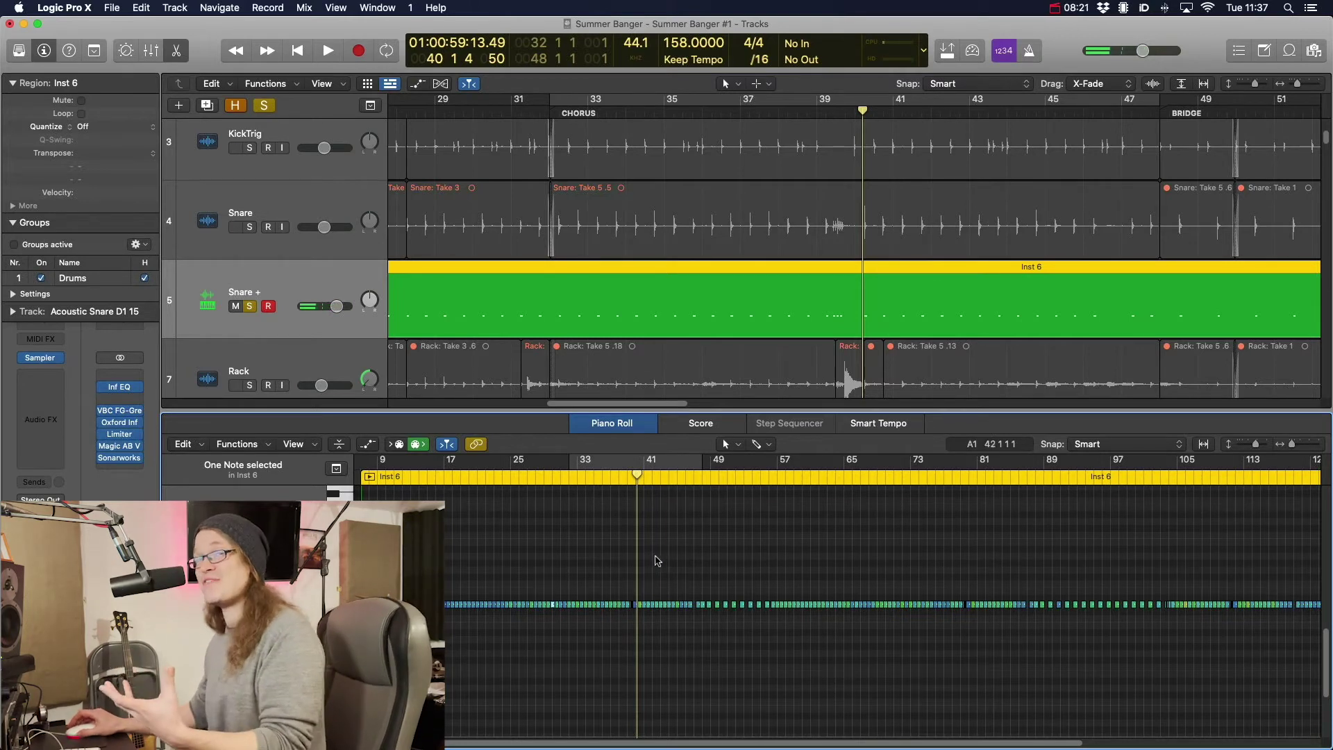
key(super+a)
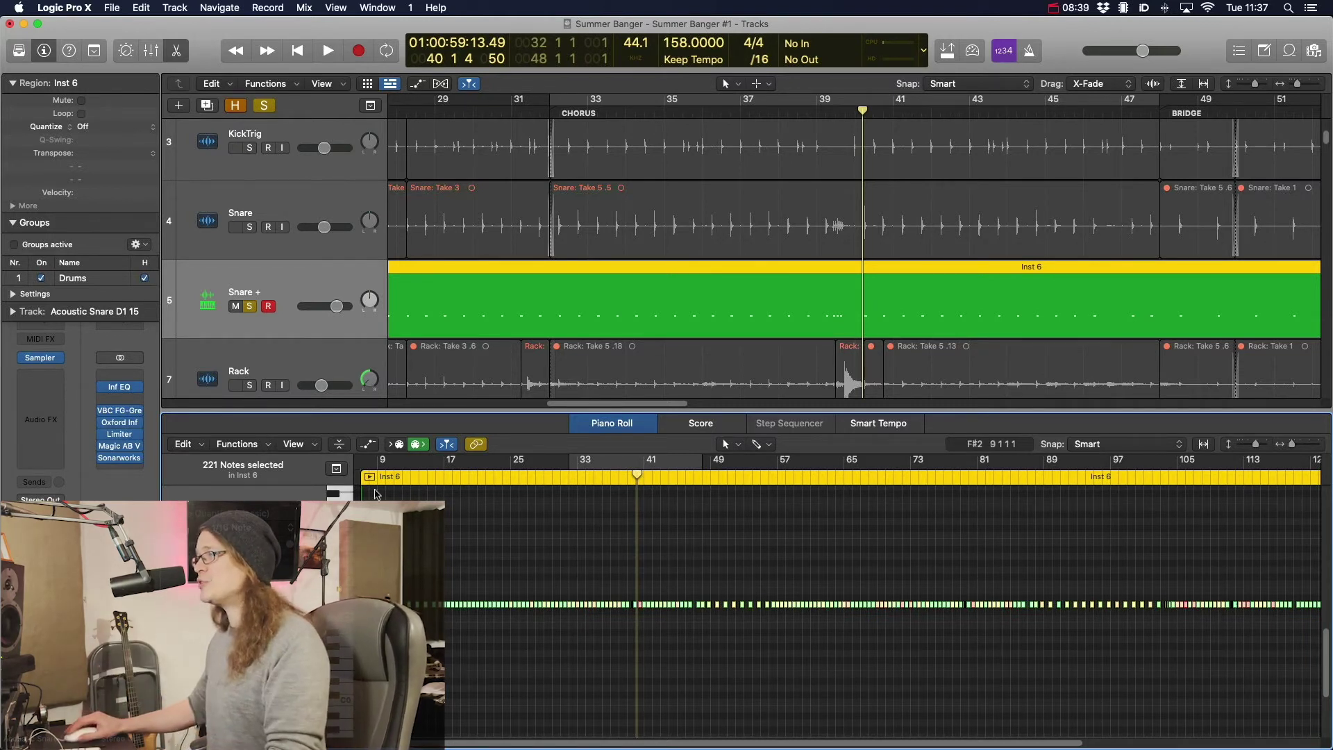
Play the snare trigger notes from bar 8, then stop and reopen the Snare + Sampler
click(371, 480)
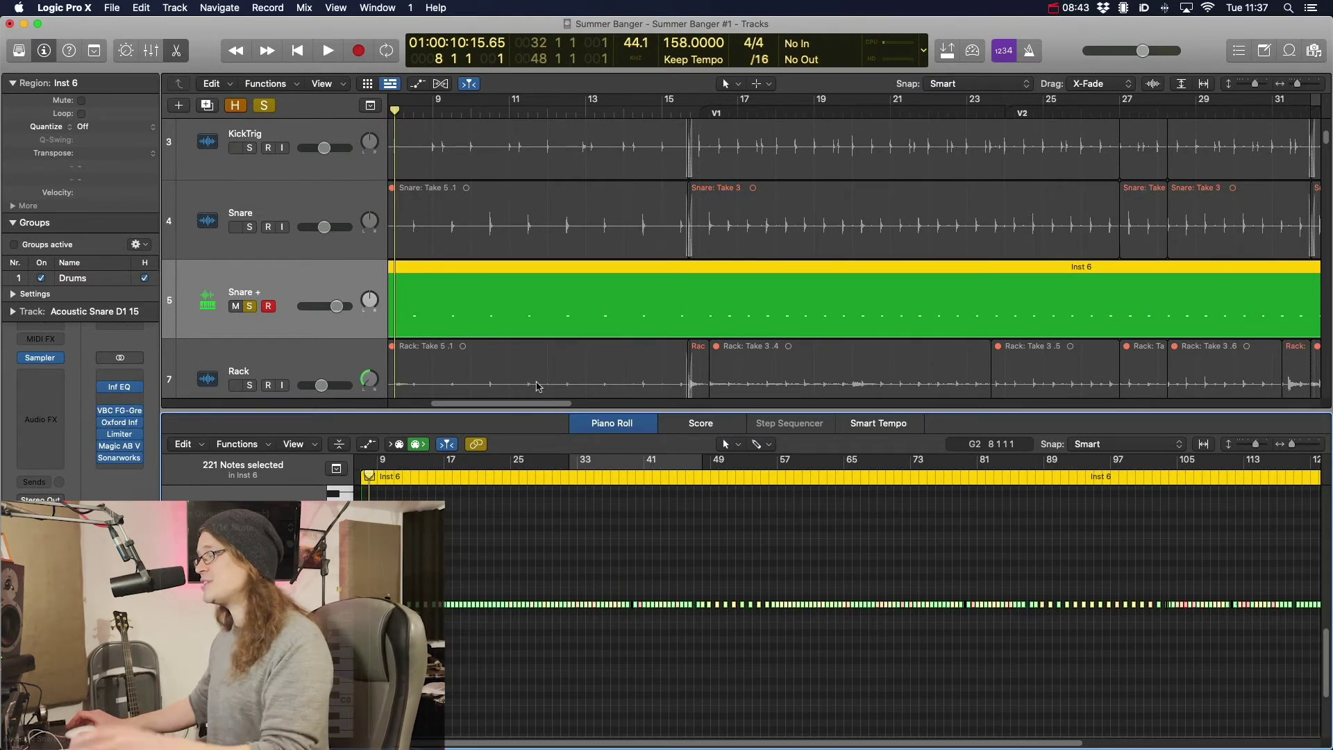
key(space)
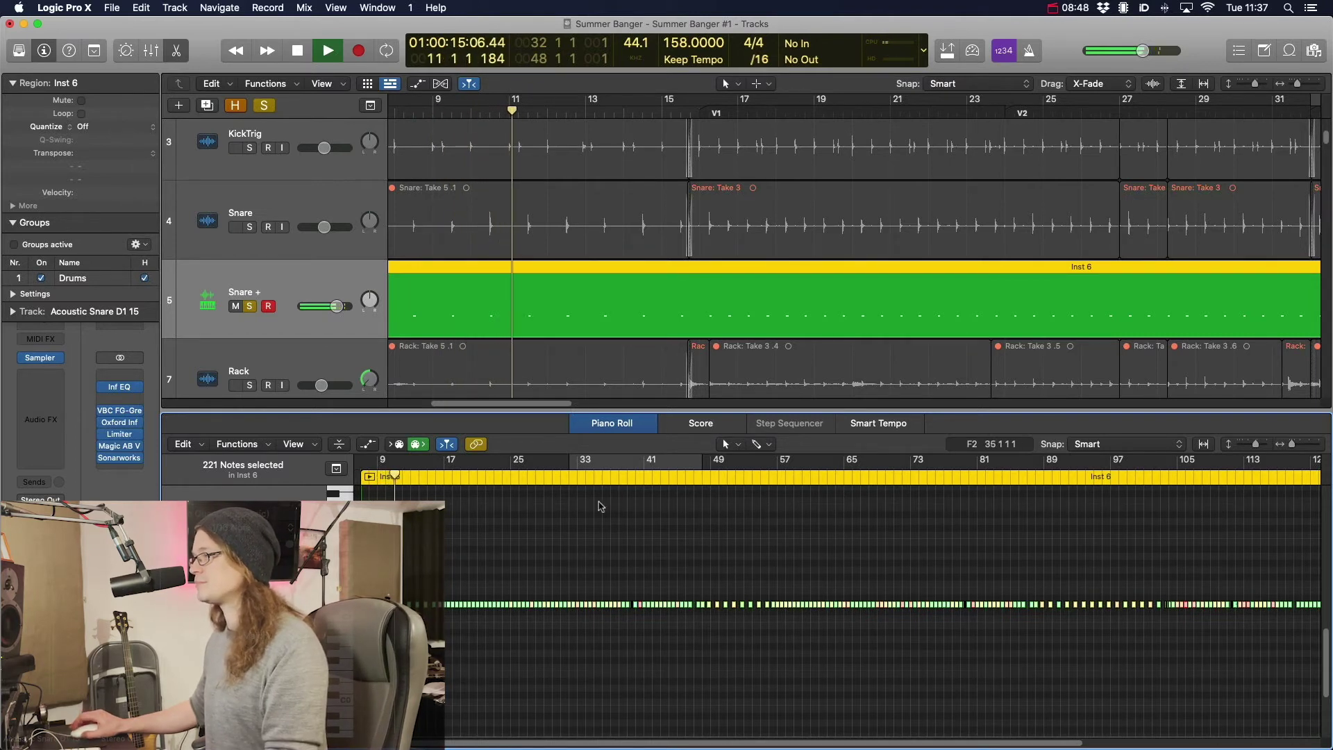
click(599, 506)
key(super+Right)
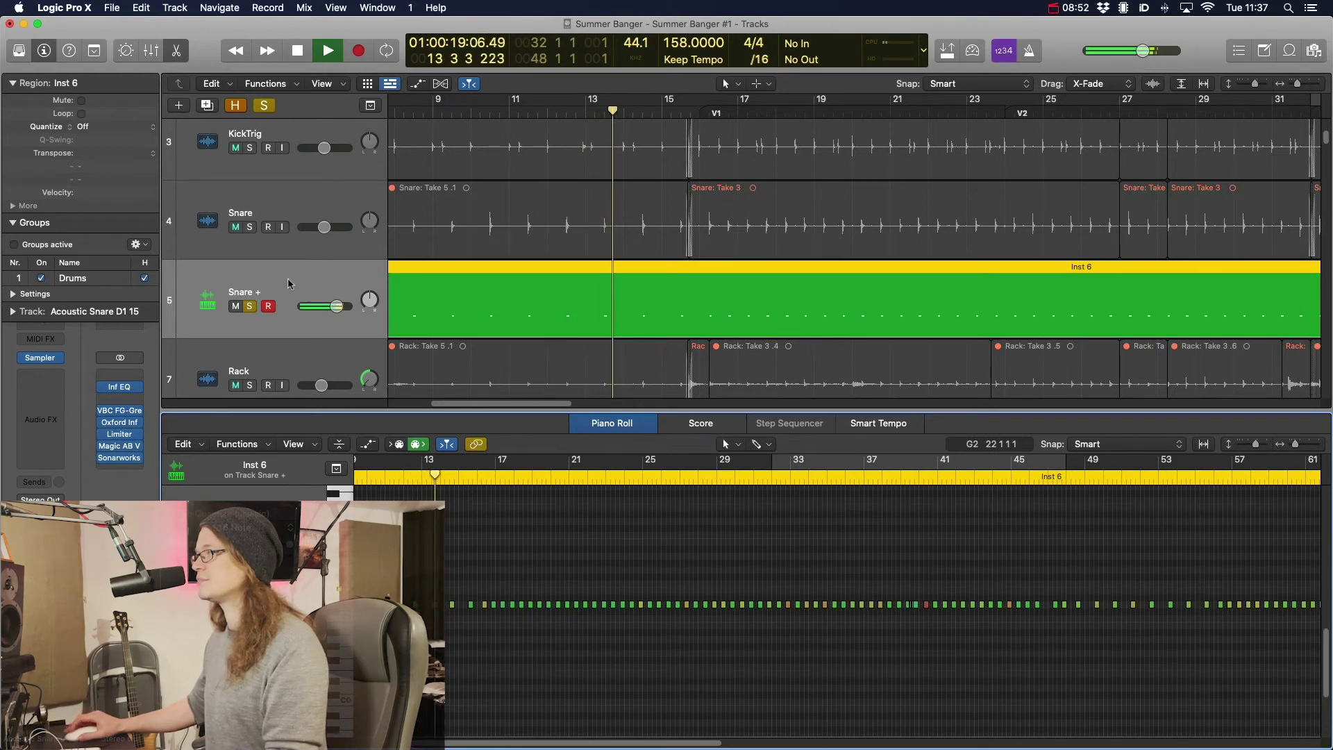
key(space)
click(40, 358)
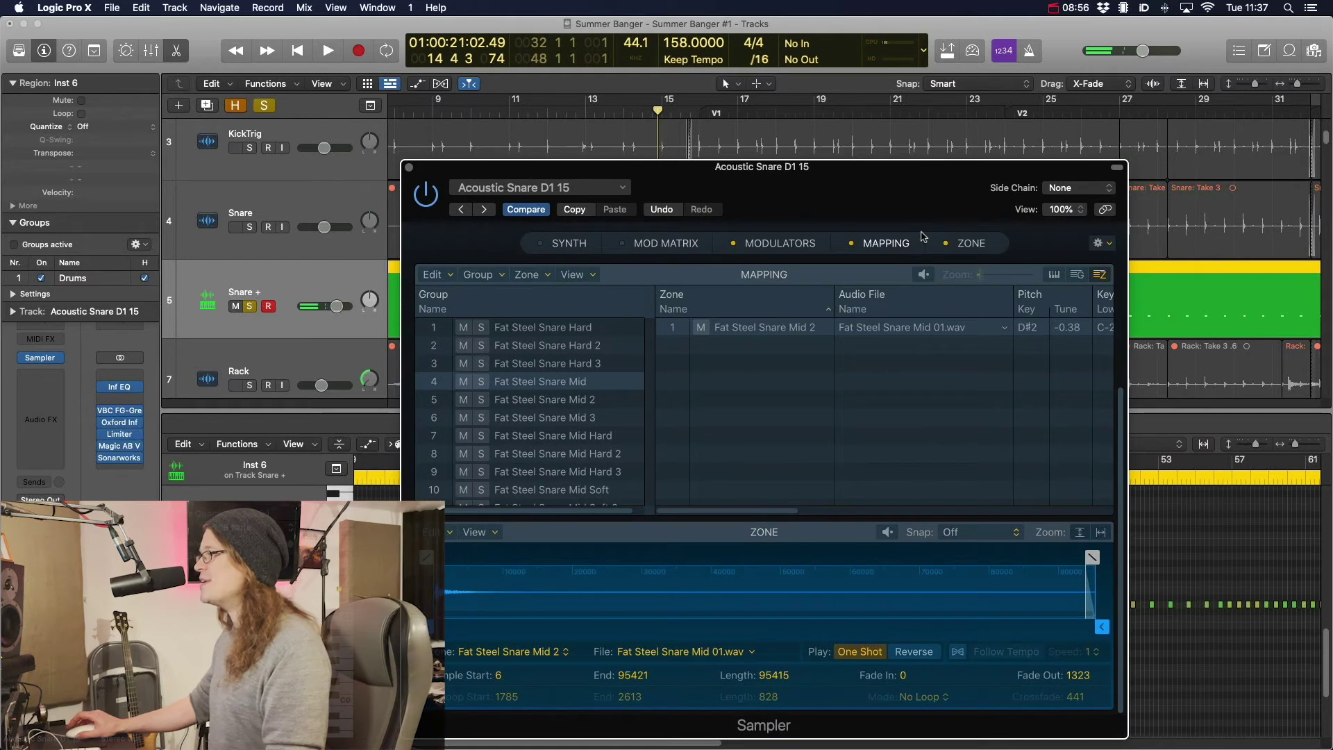
Show the mapping as a keyboard and compare the Hard, Mid and Mid Hard velocity layers
drag(786, 192, 788, 153)
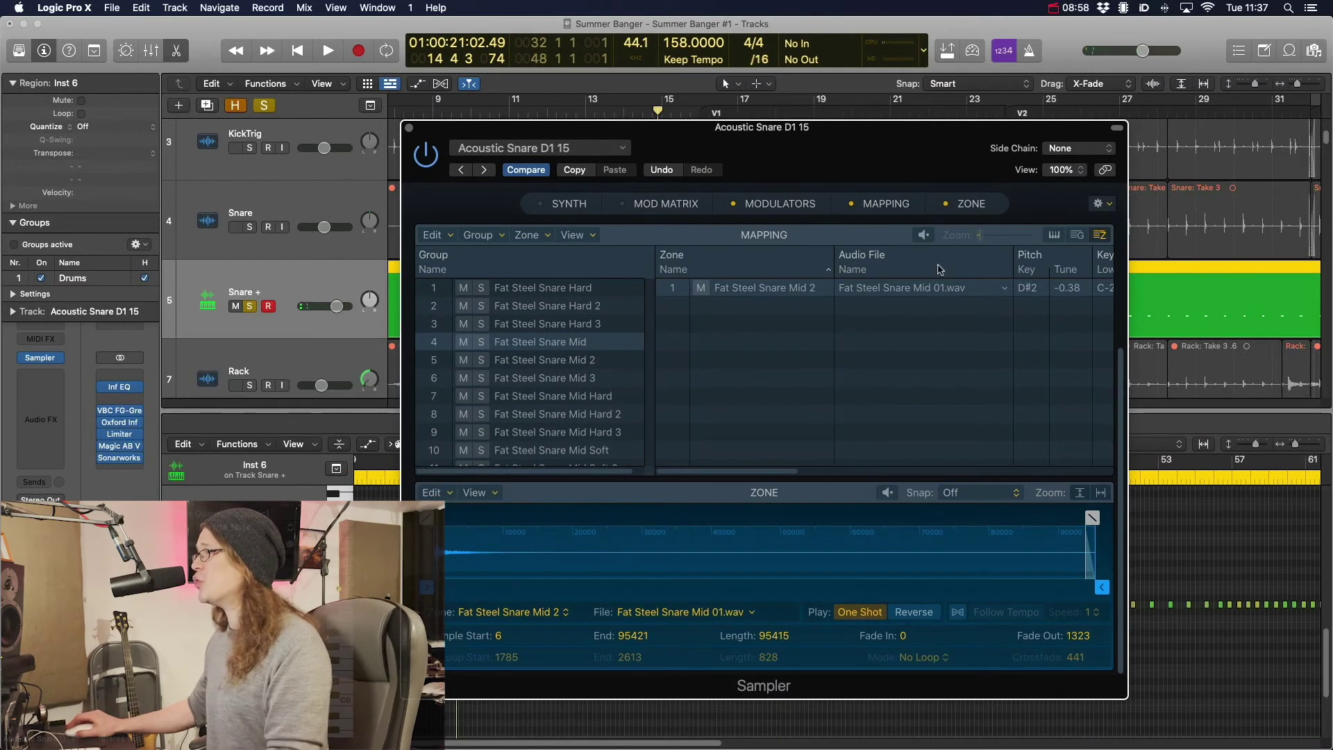
click(1053, 236)
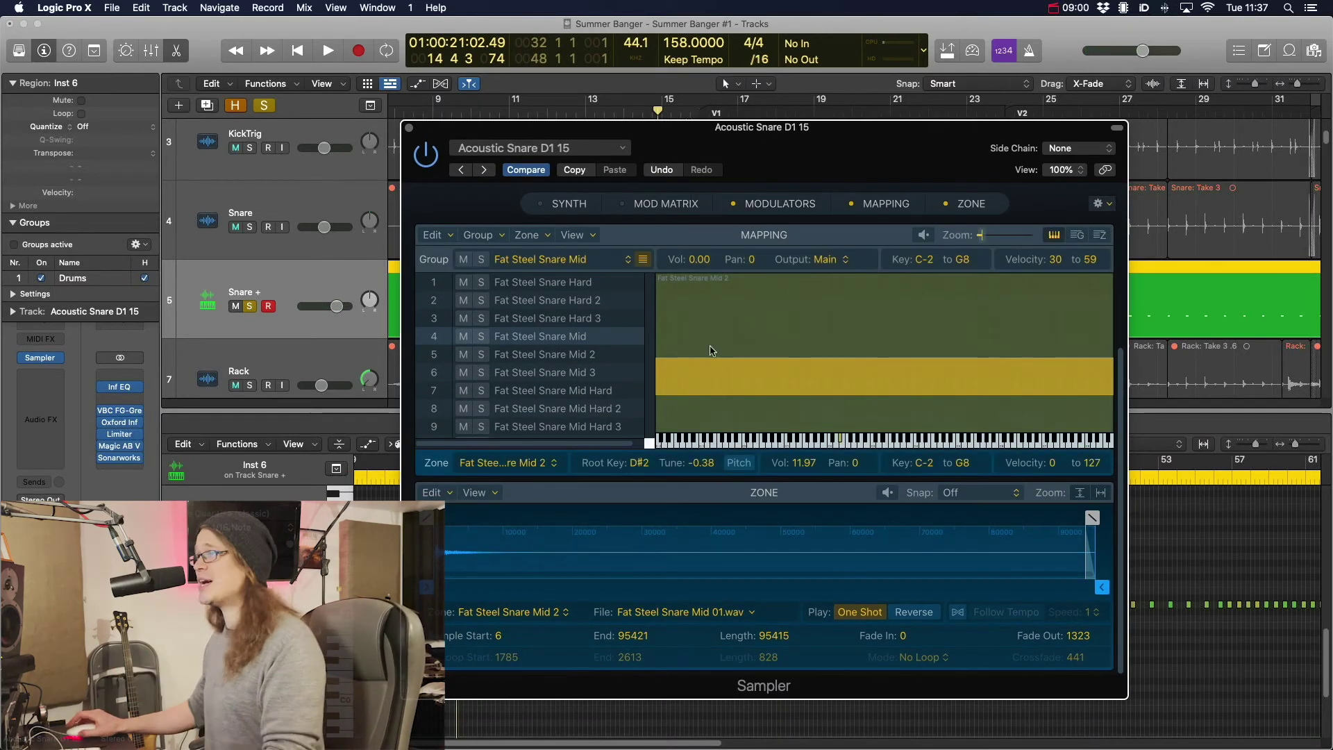
click(572, 285)
shift+click(588, 324)
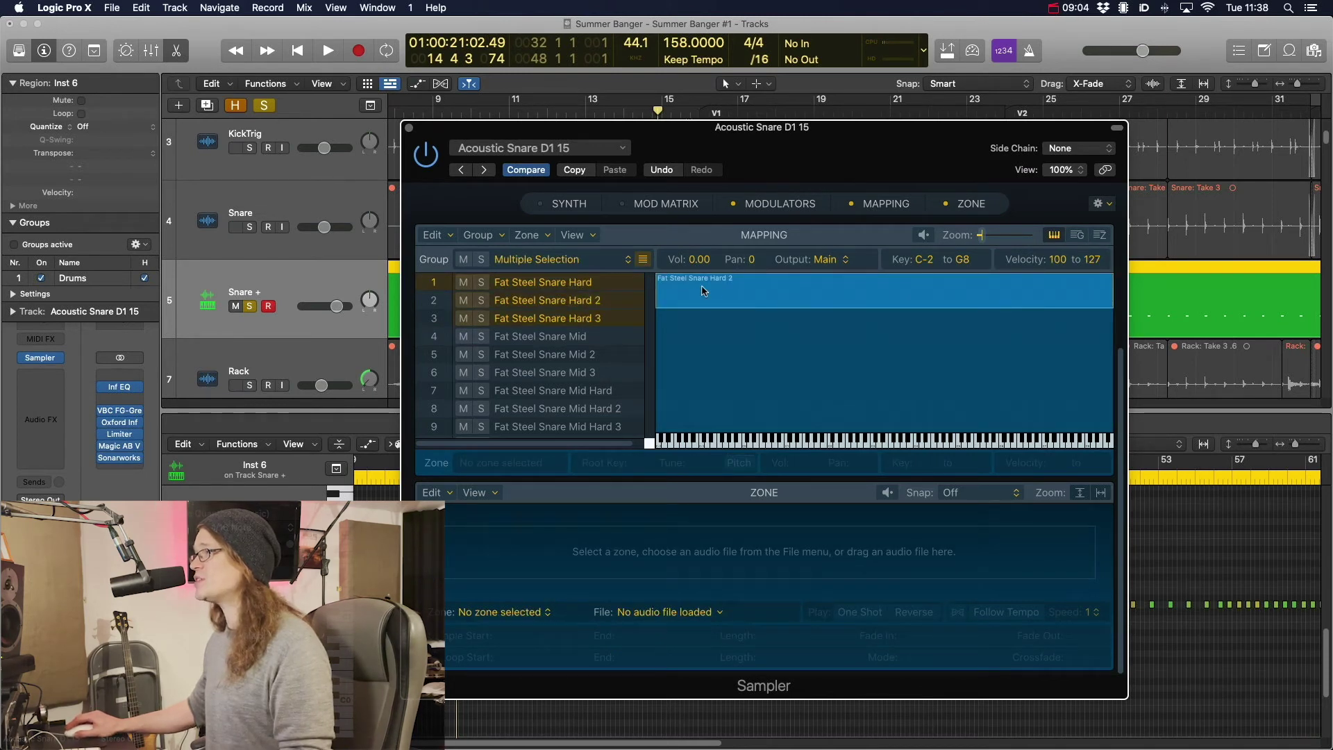
click(540, 337)
shift+click(558, 373)
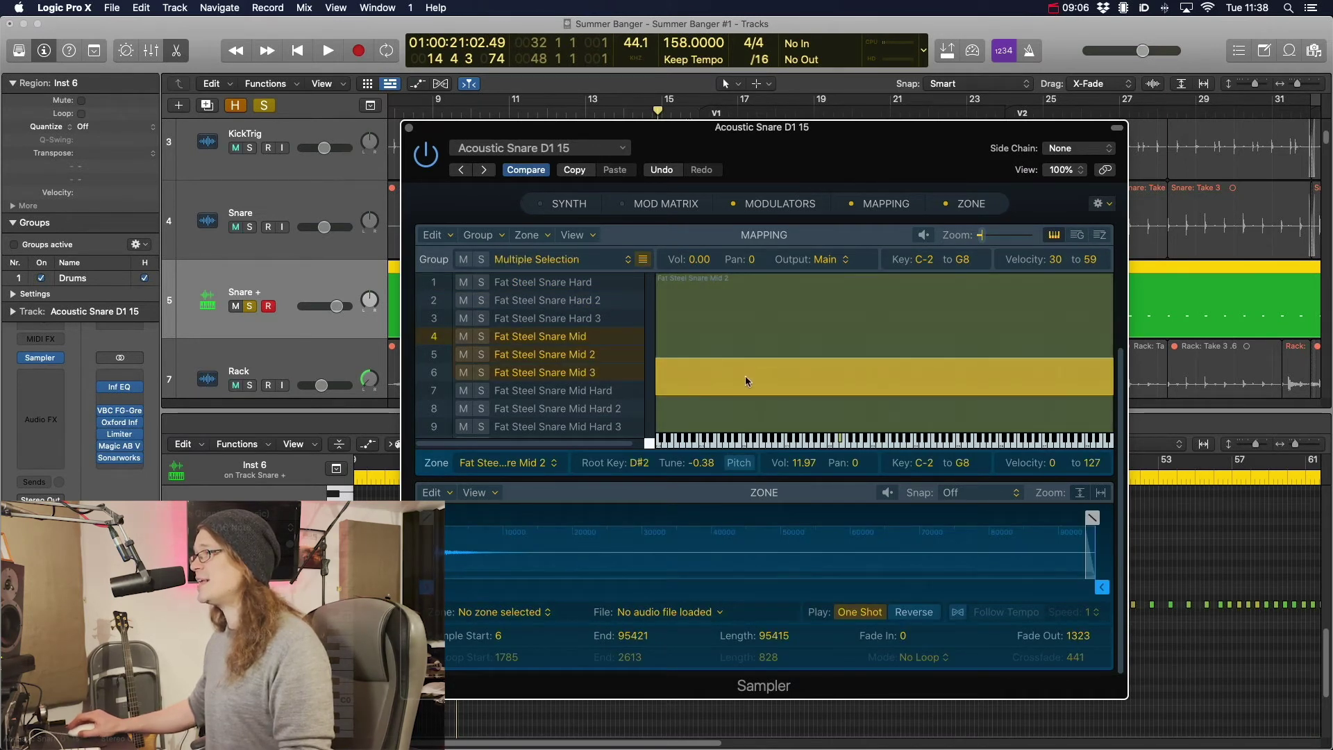
click(576, 390)
shift+click(603, 426)
click(598, 300)
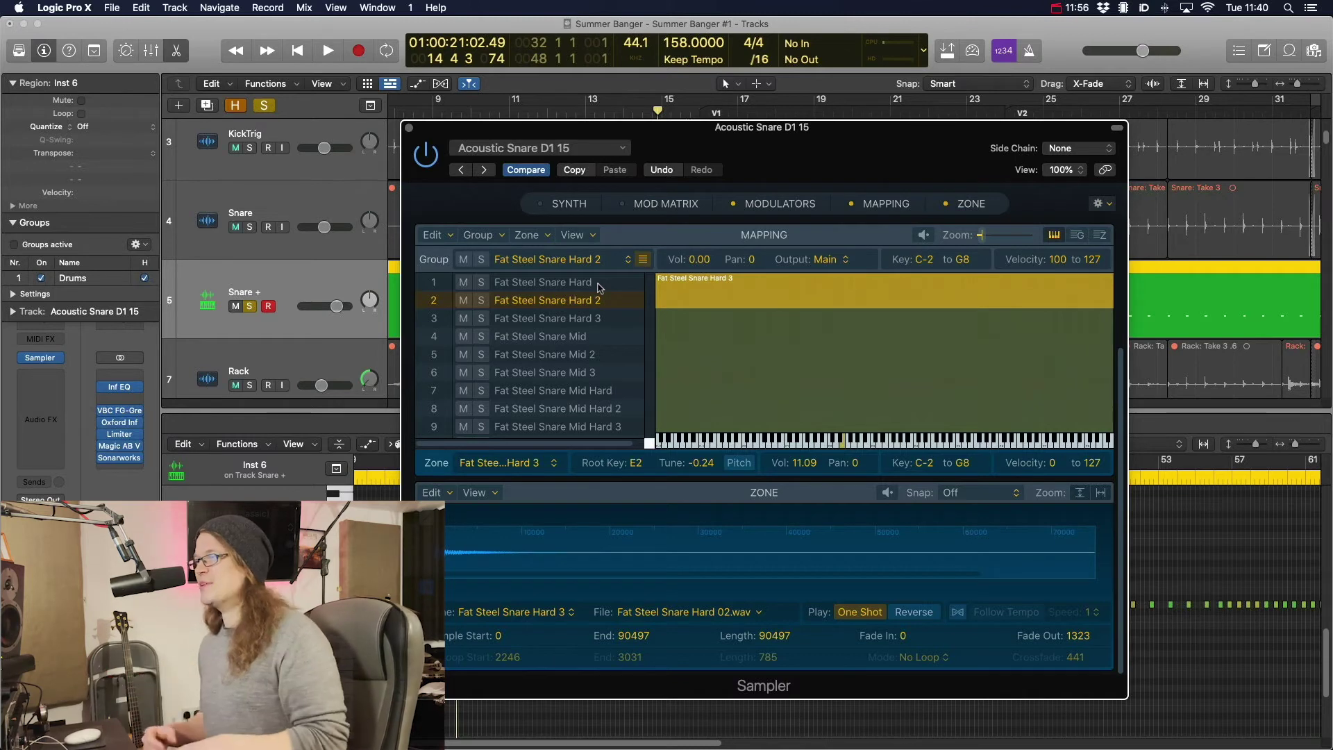
click(1074, 237)
Select all Fat Steel Snare groups and set both Key Range Low and High to D1
click(514, 292)
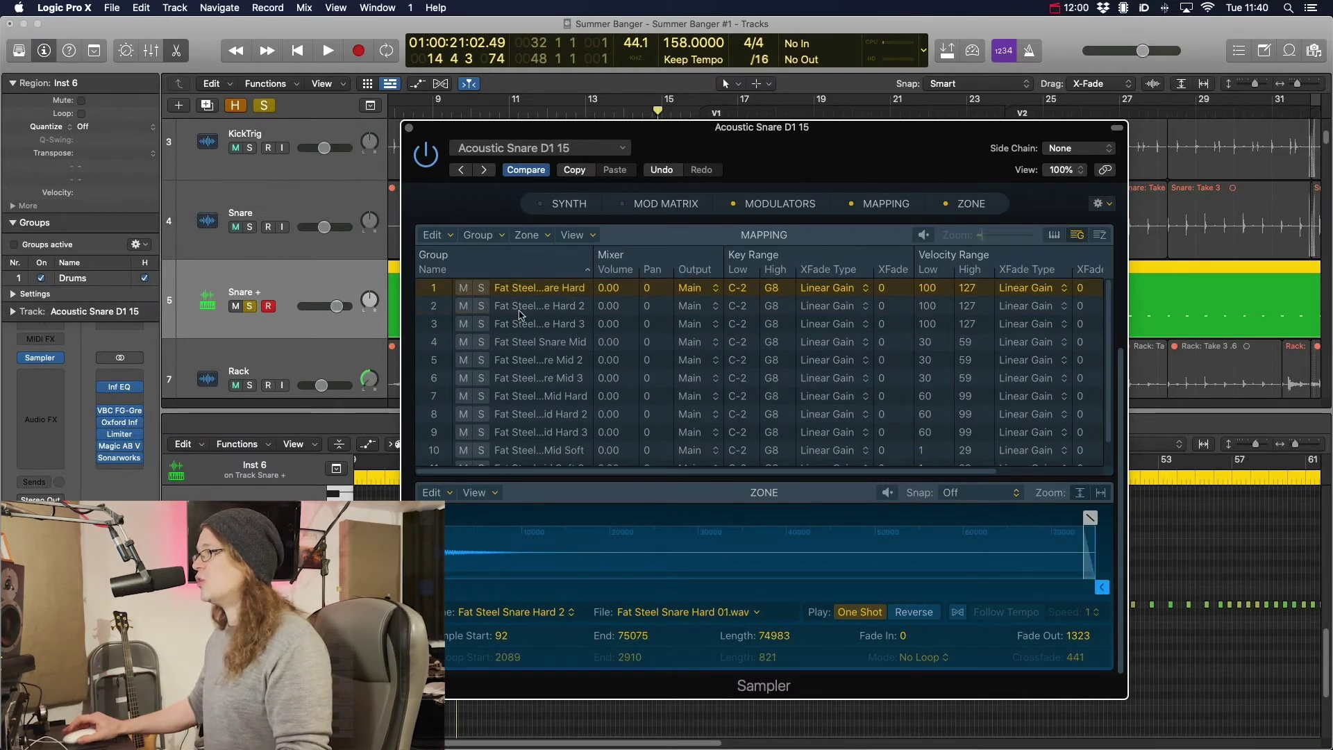
scroll(1105, 429, down, 1)
shift+click(532, 457)
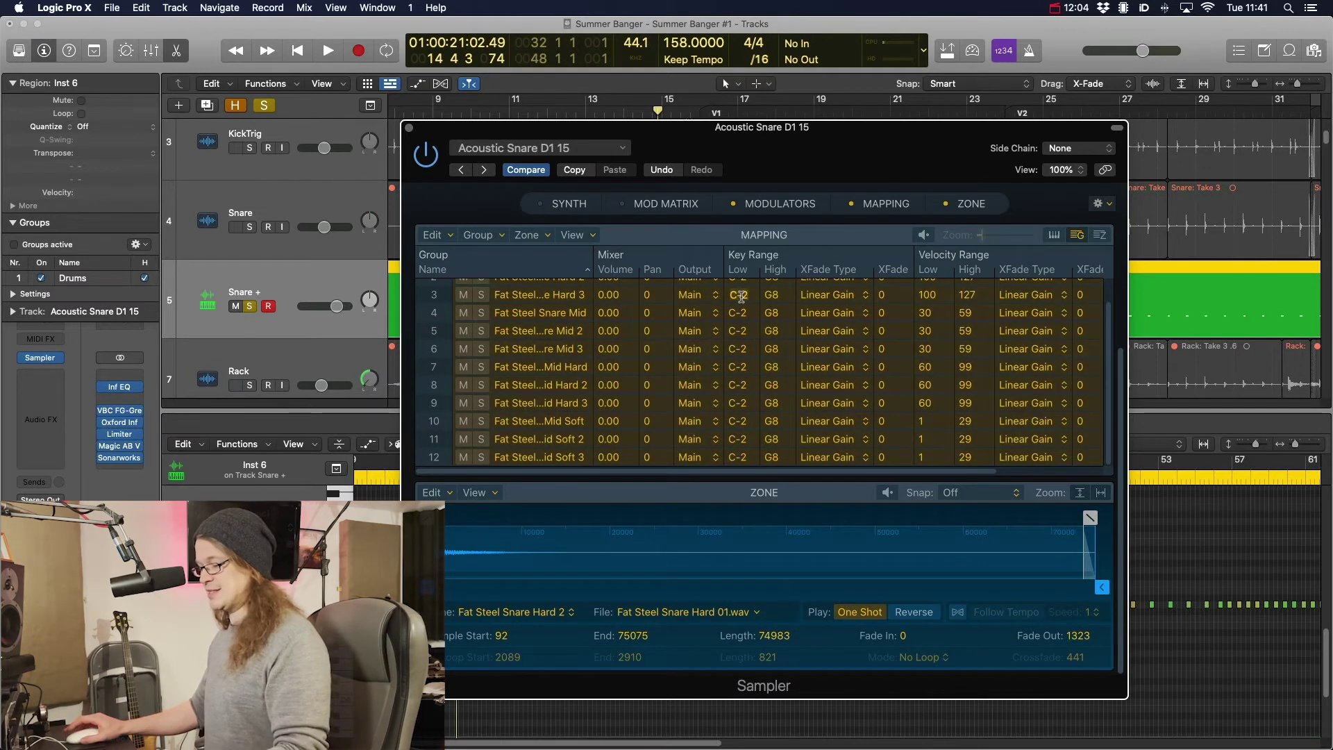
text(D1)
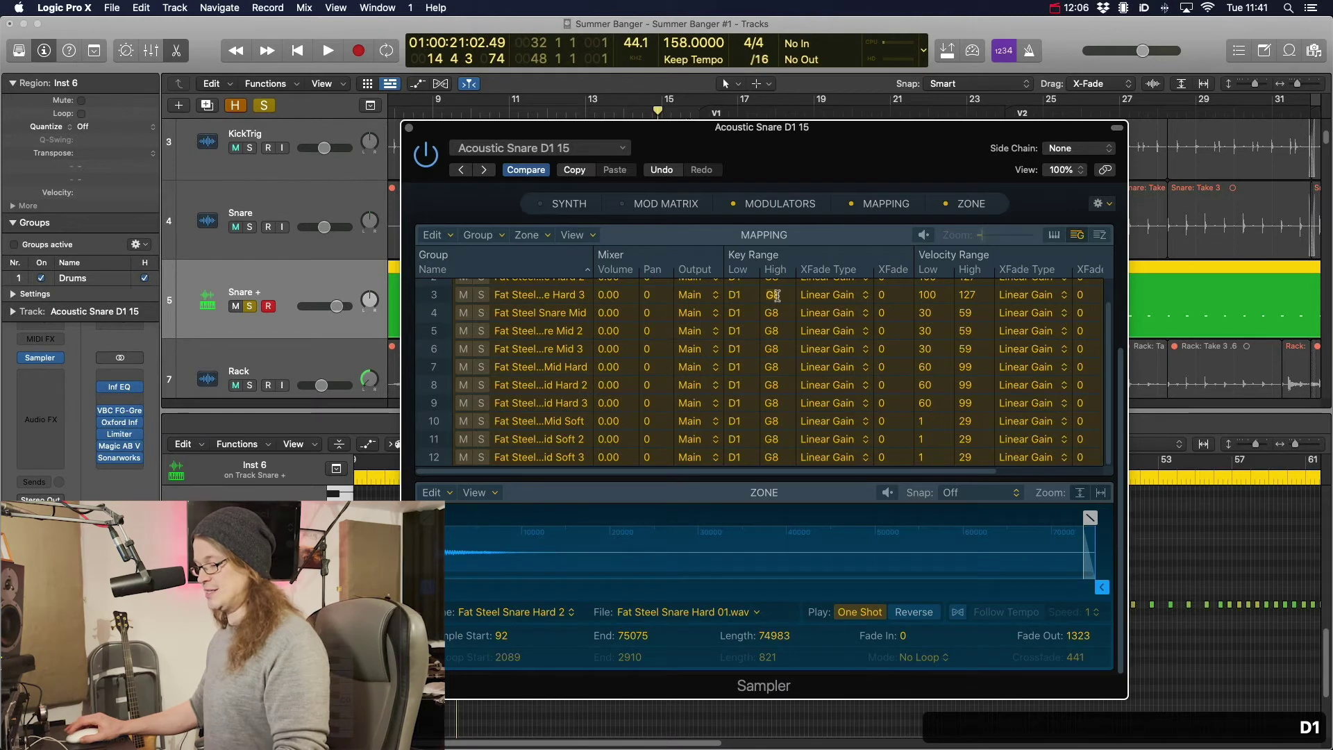
double_click(772, 295)
text(D1)
key(Return)
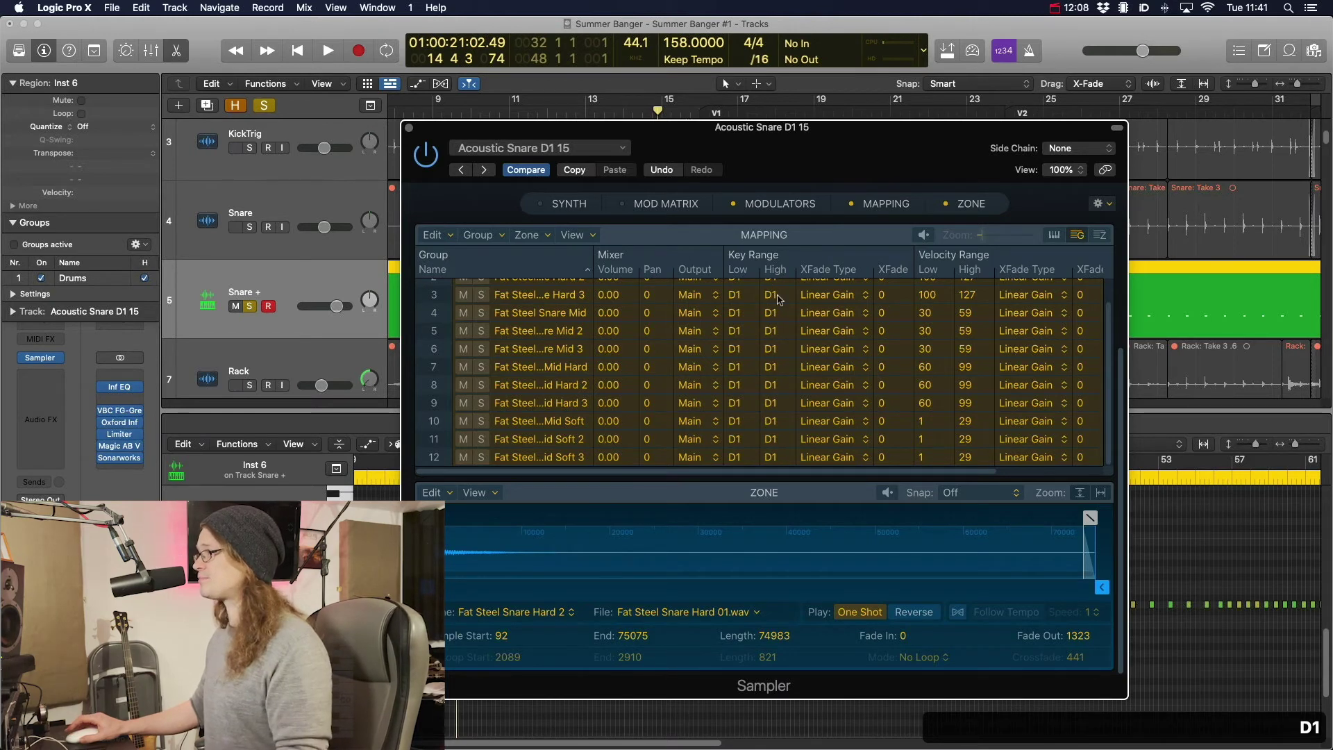
scroll(1108, 395, up, 5)
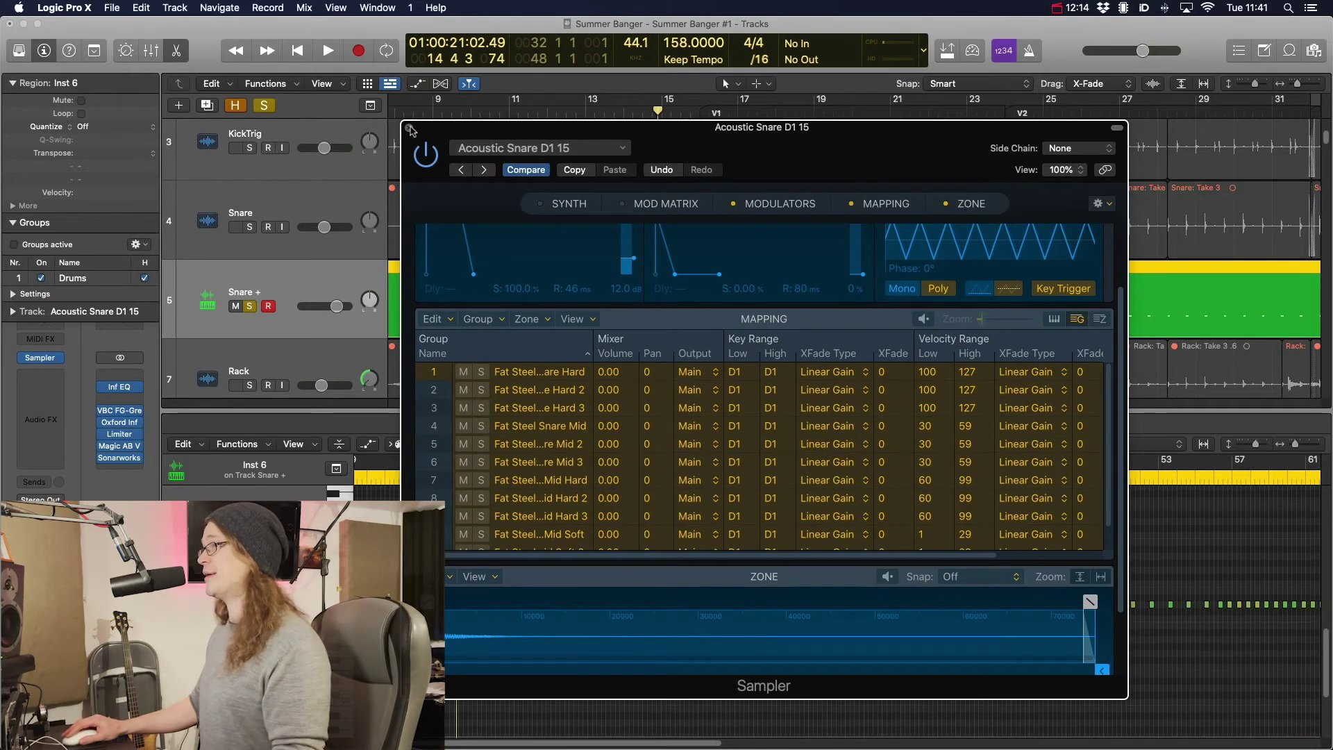
Close the Sampler, mute Snare +, and play the soloed original Snare from the start of V1
click(409, 129)
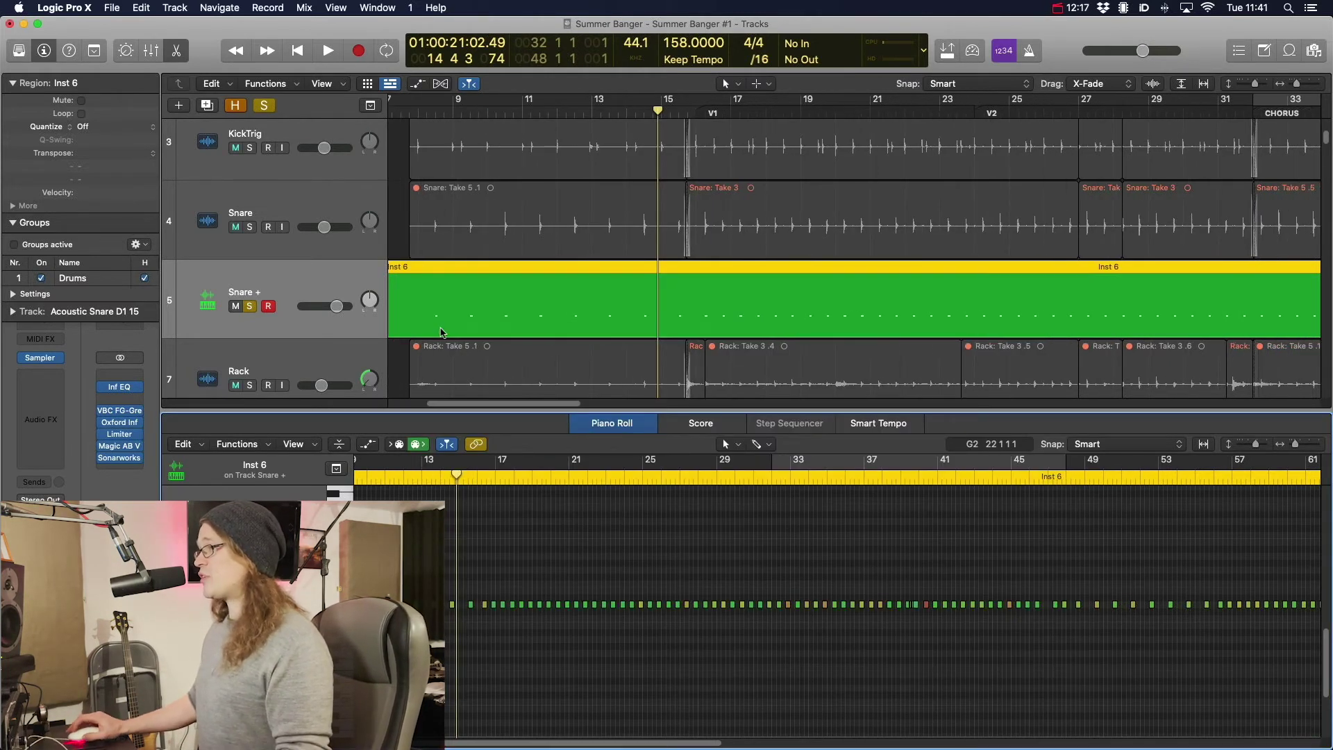
click(249, 306)
click(235, 306)
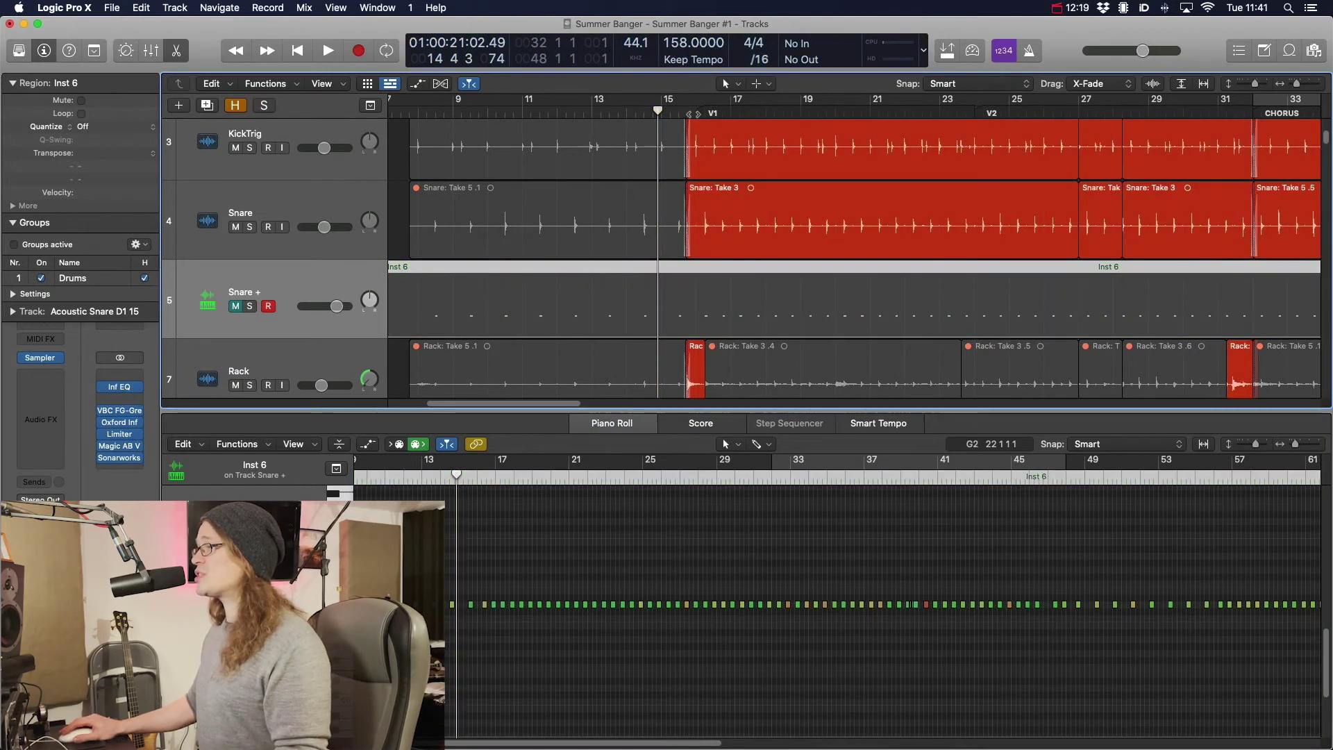
key(alt+period)
click(250, 228)
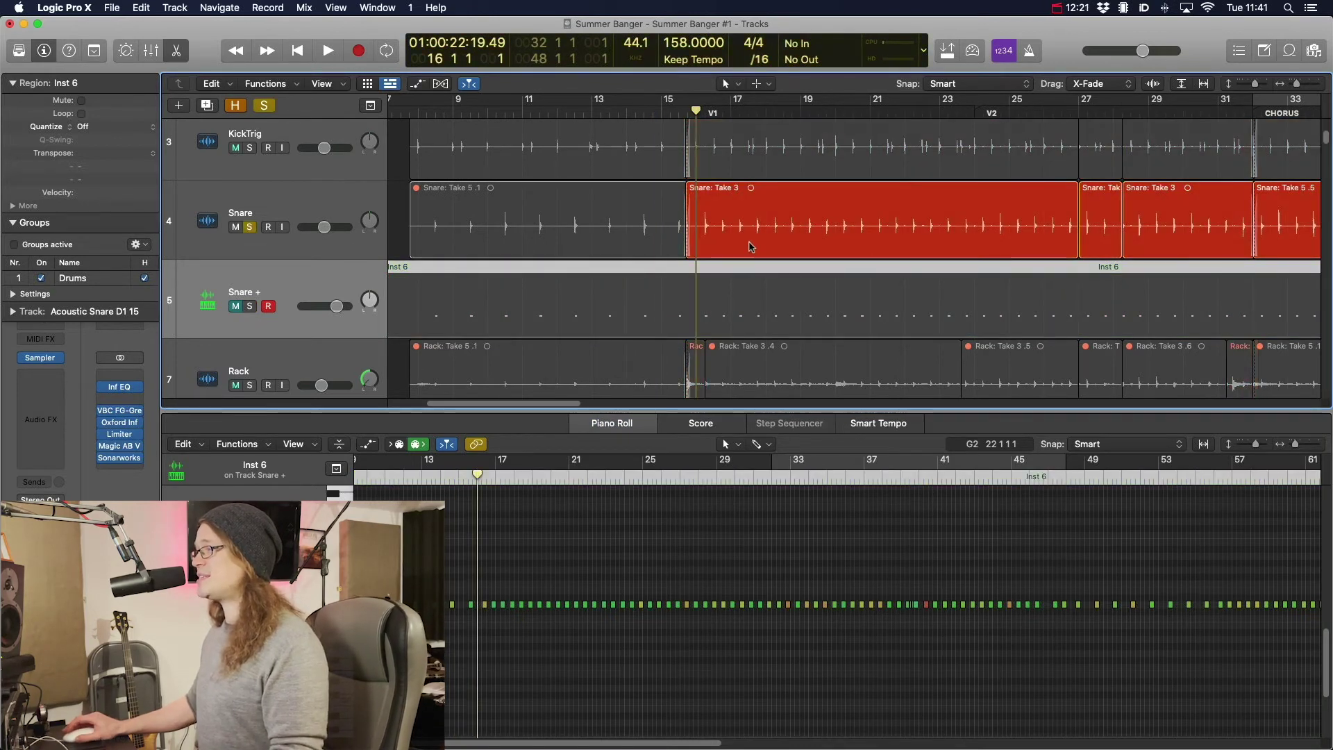
key(space)
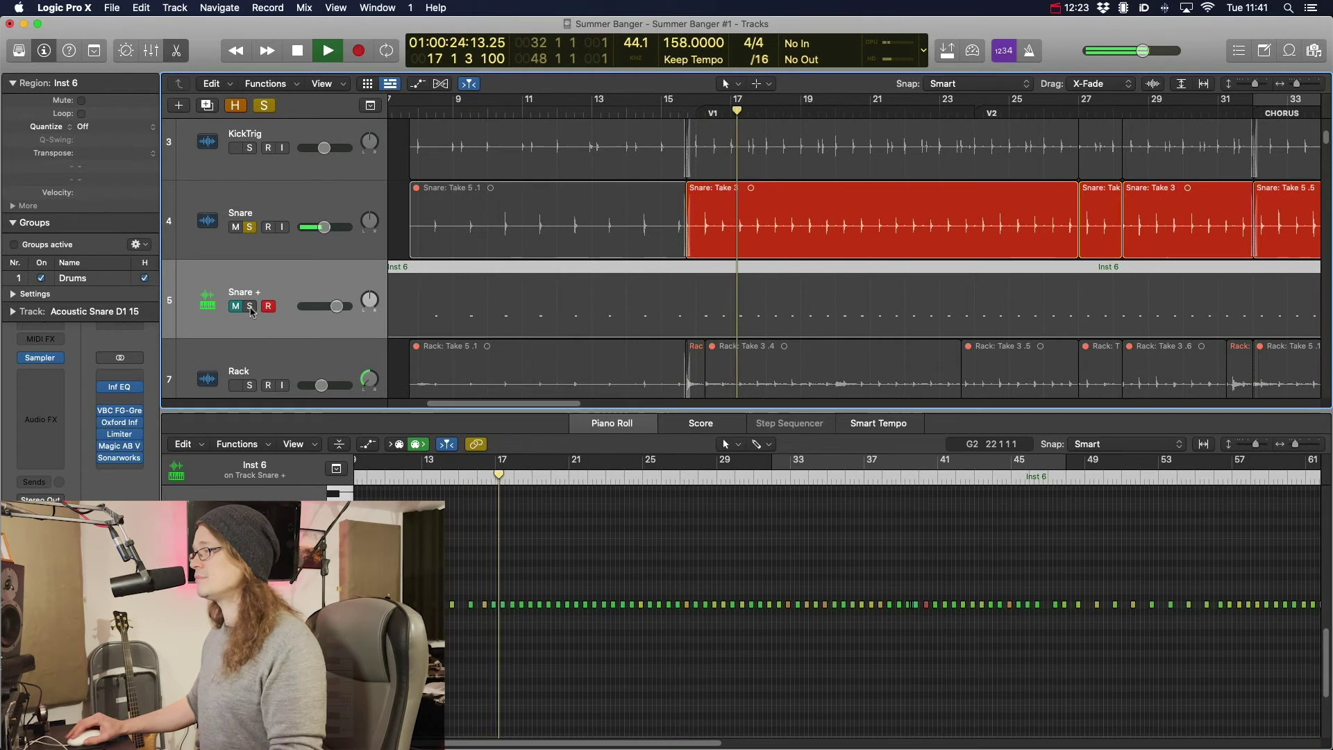
key(space)
Solo Snare + alongside the Snare, raise its volume to +3.9 dB, then unsolo the Snare
click(250, 308)
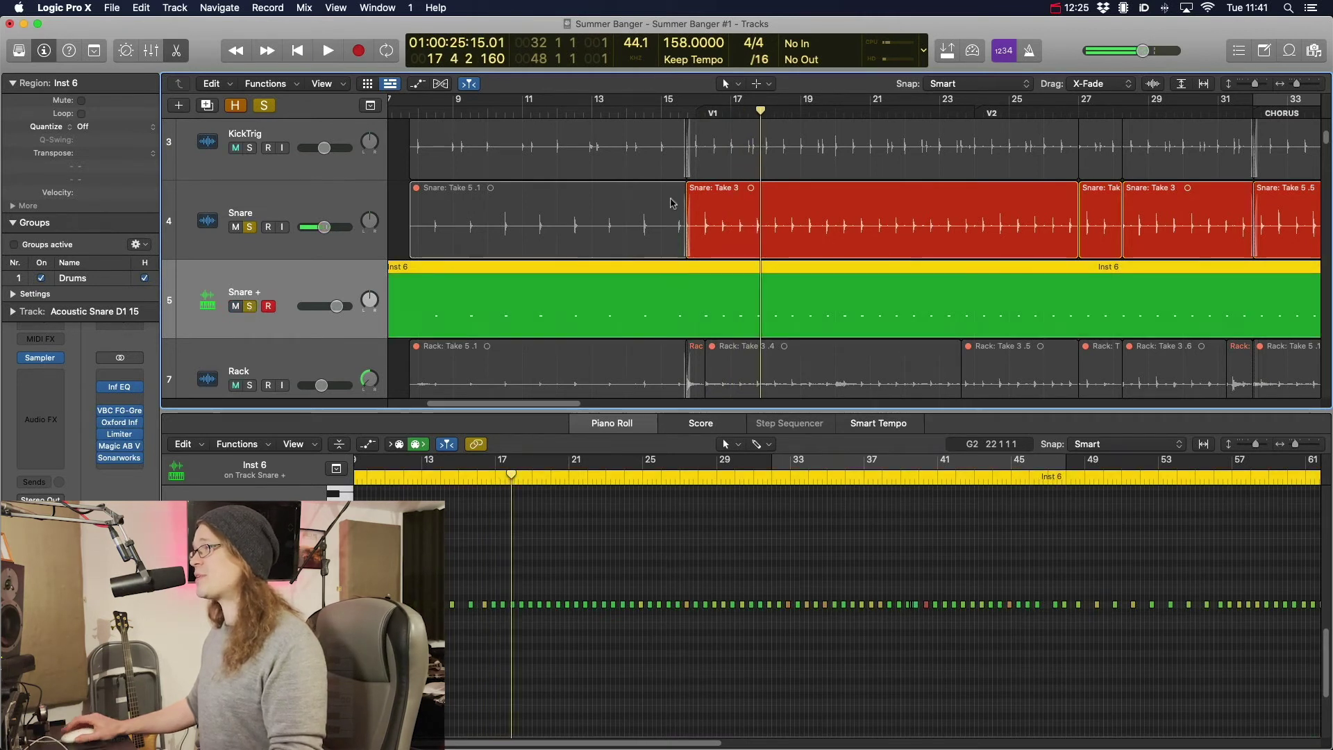
key(space)
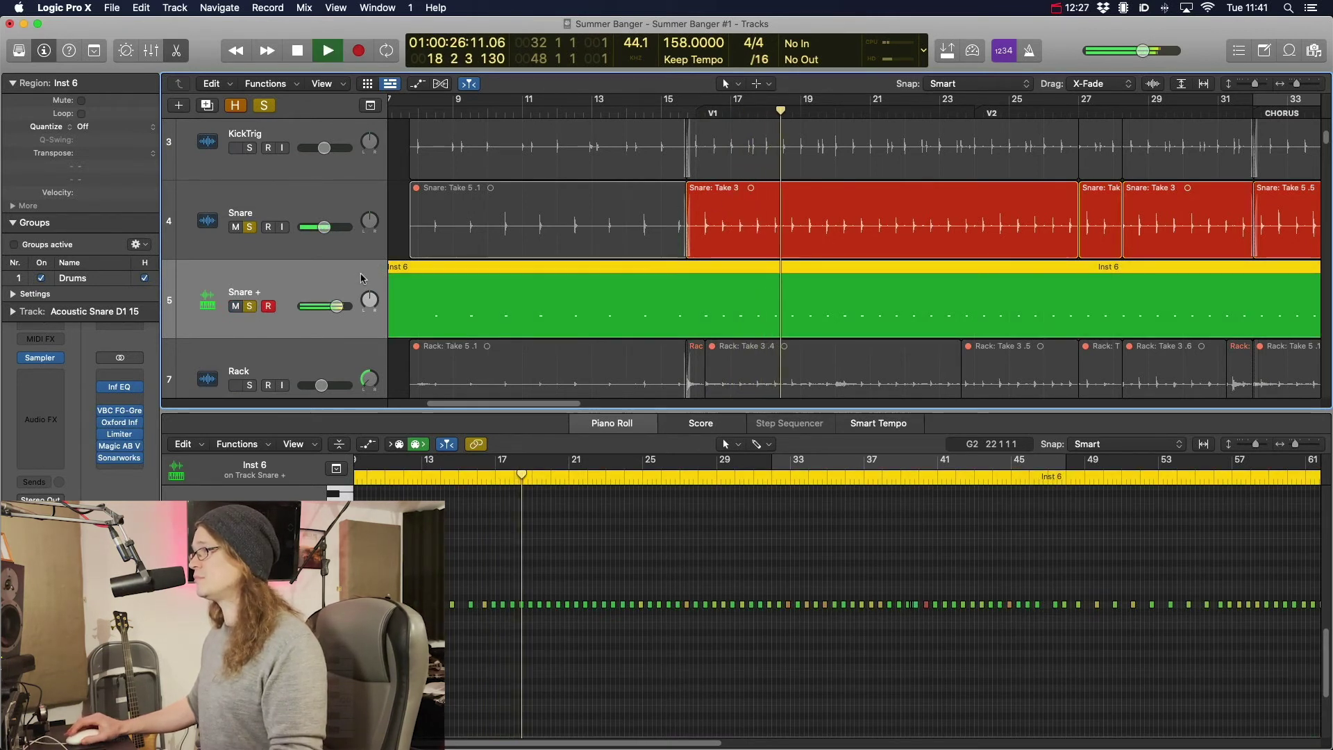
drag(338, 310, 349, 311)
key(space)
click(249, 227)
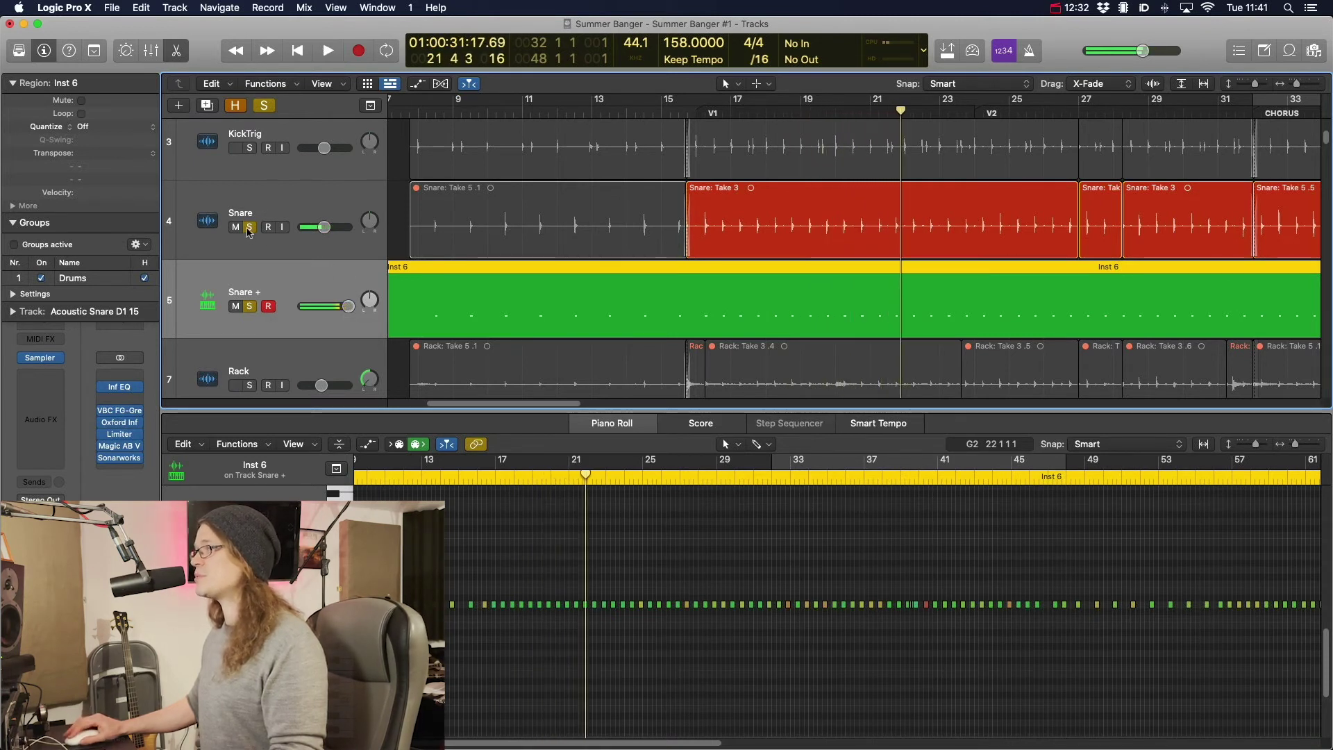
click(39, 391)
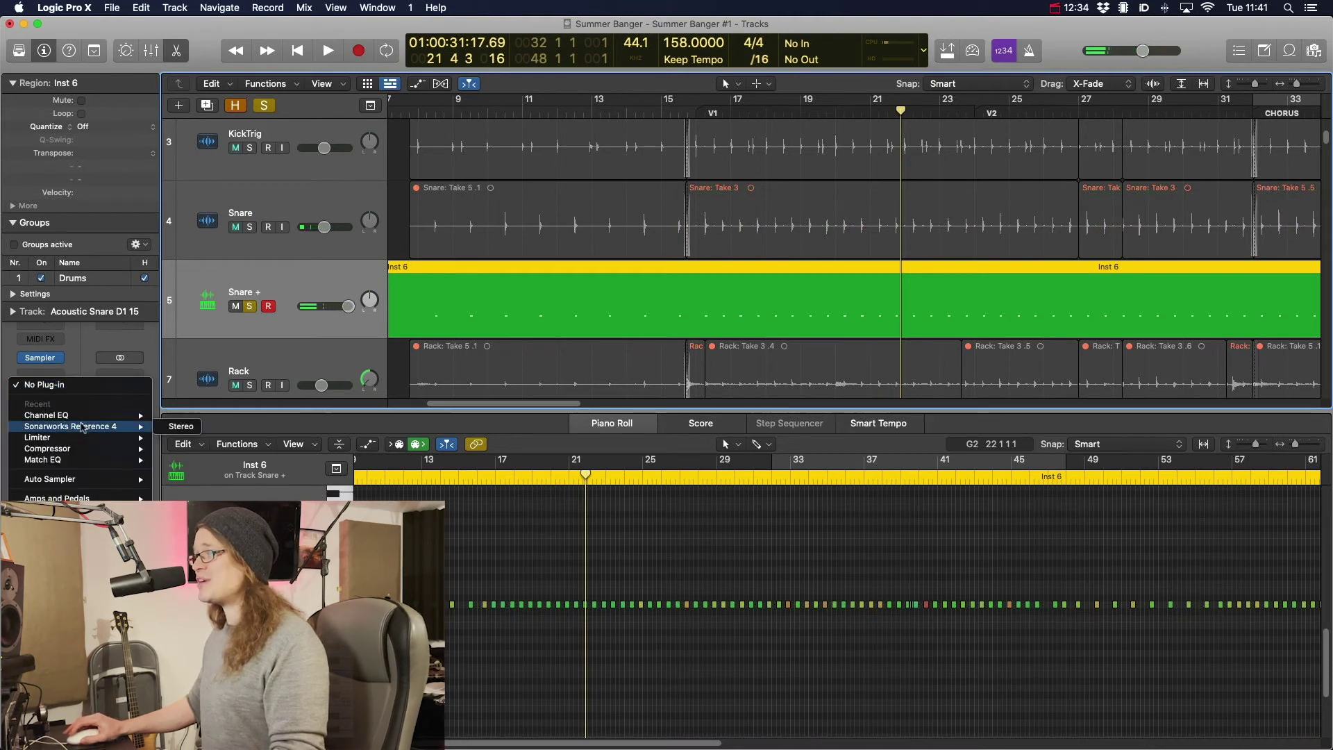
Add a Channel EQ to Snare + boosting 148 Hz by +8.5 dB and play it with the Snare soloed
mouse_move(95, 462)
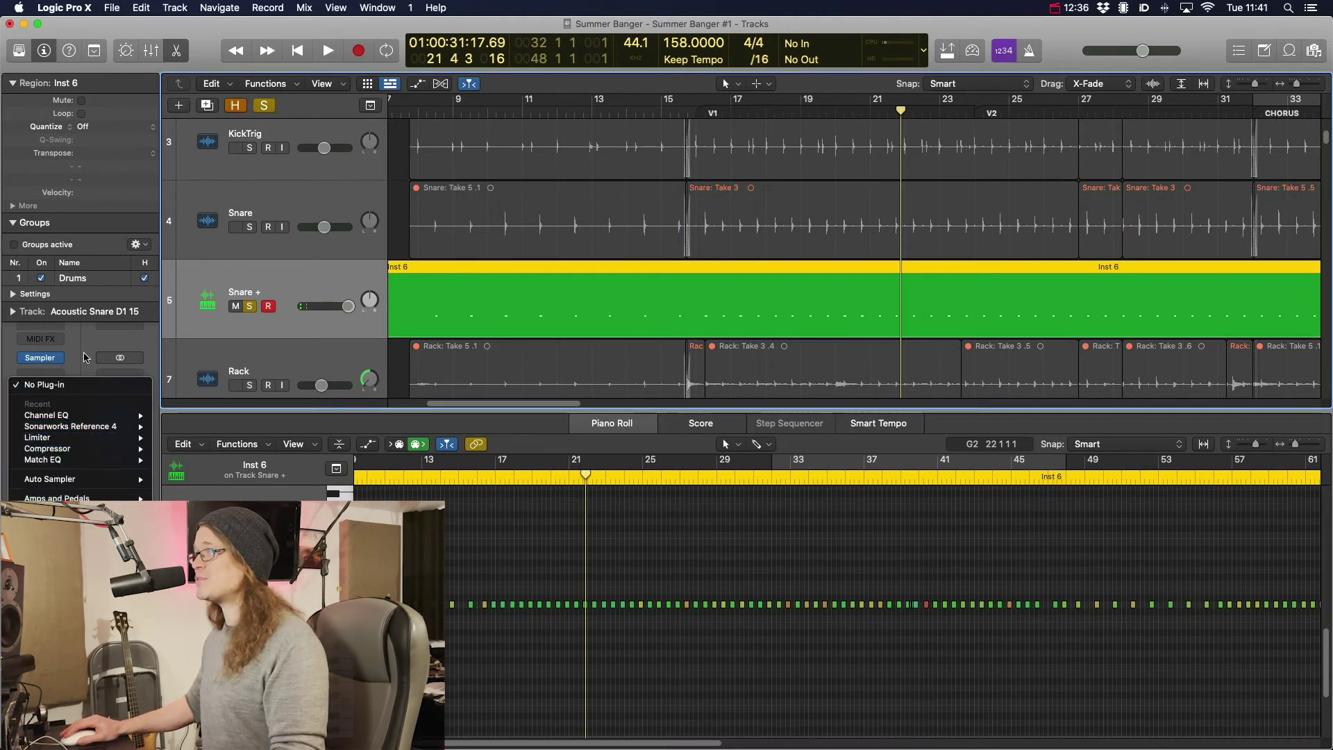
click(40, 331)
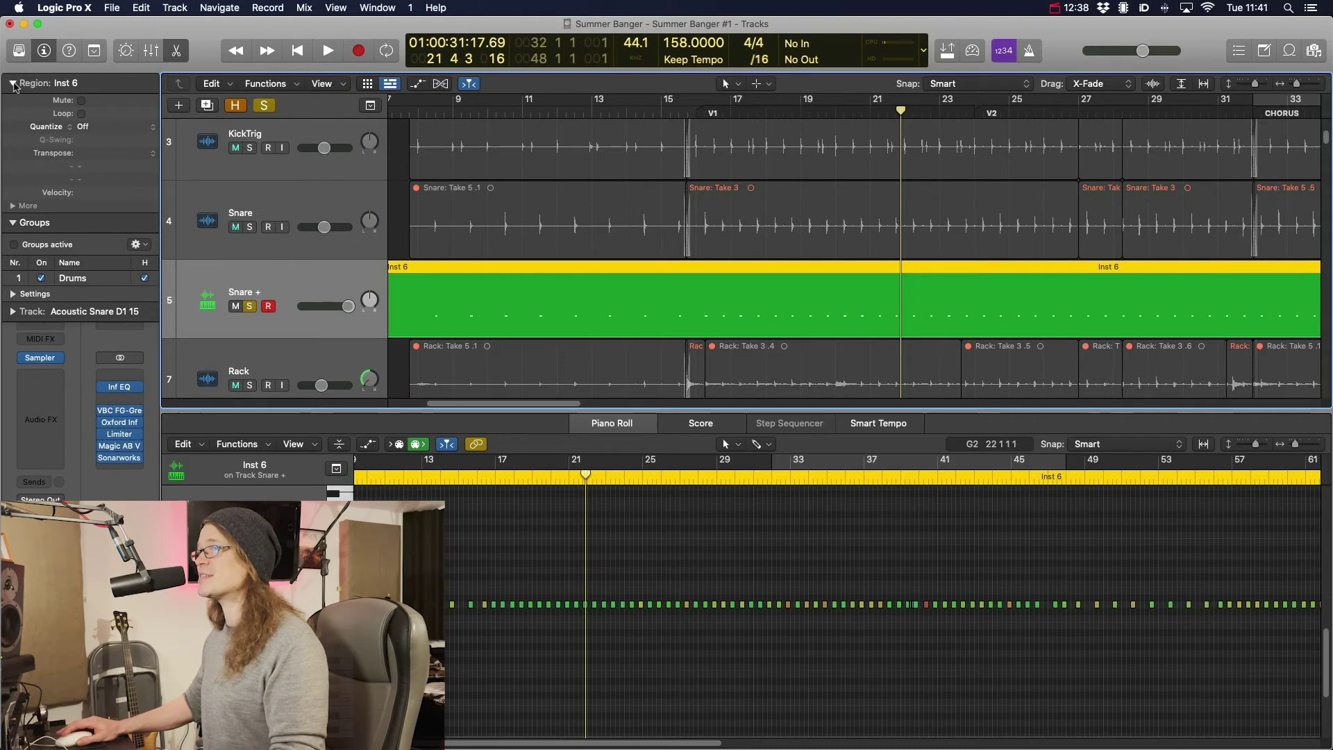
click(12, 82)
click(40, 319)
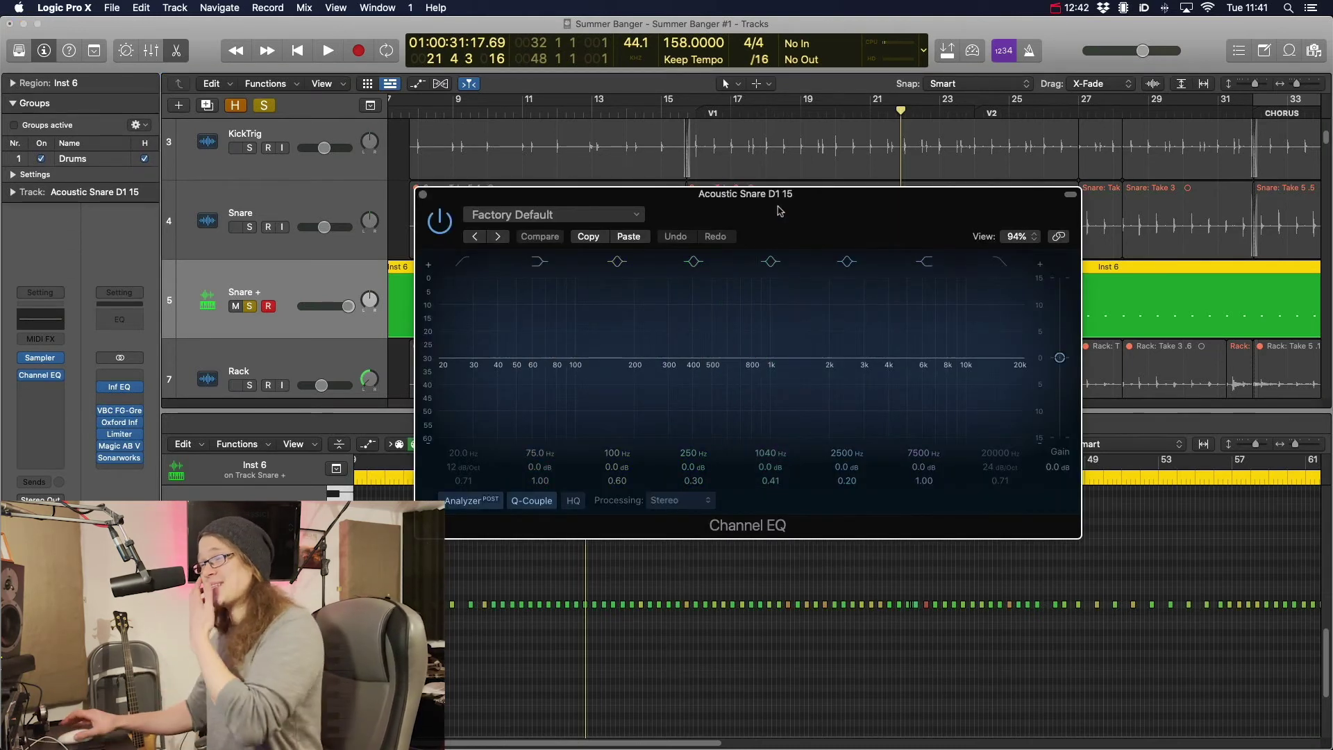
drag(779, 211, 927, 228)
drag(719, 376, 758, 333)
key(space)
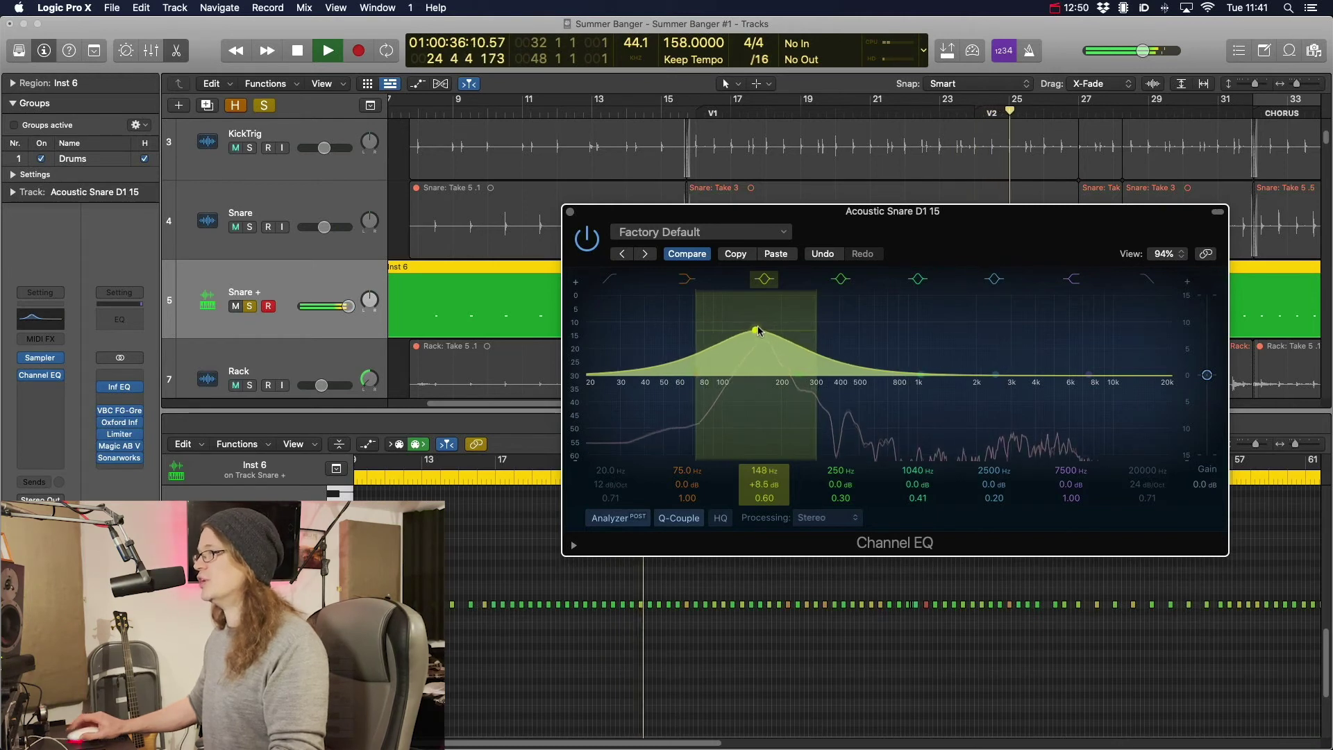
click(250, 227)
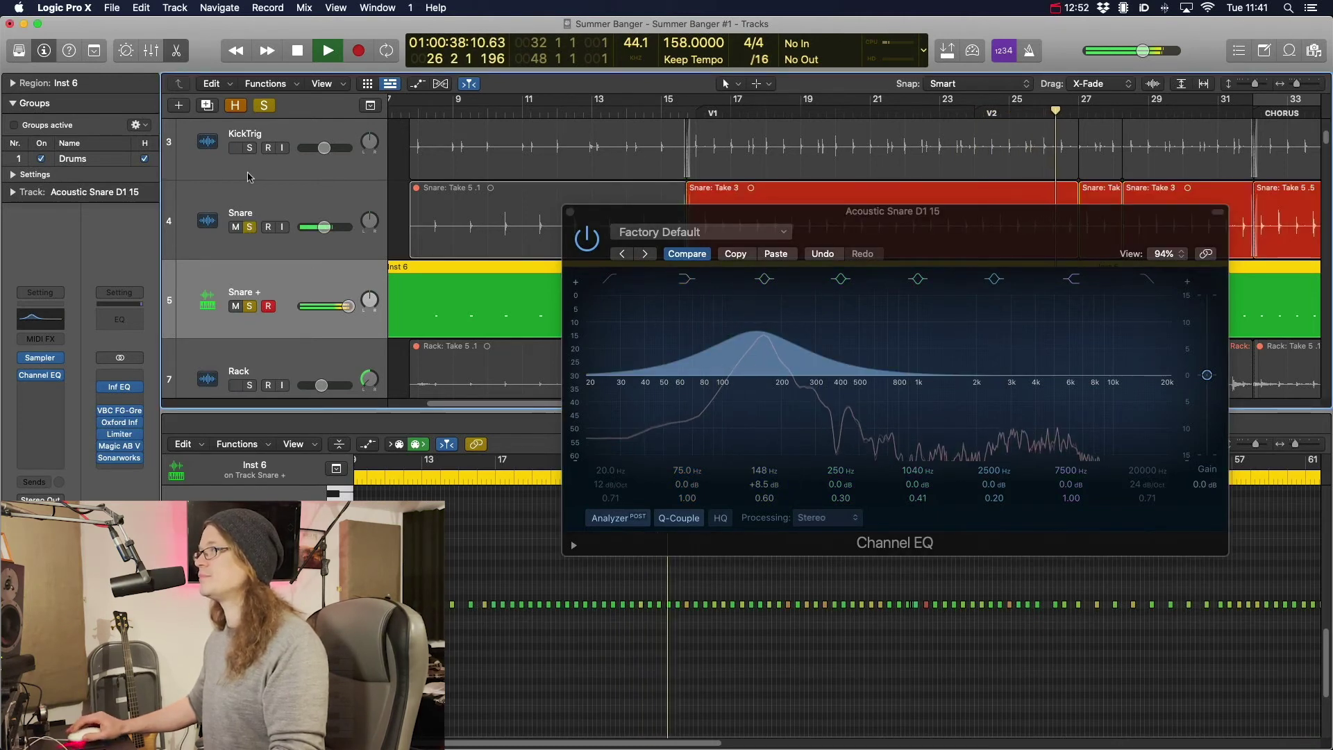
Stop playback, unsolo the Snare, close the Channel EQ and editor, and shrink track heights
key(space)
click(258, 109)
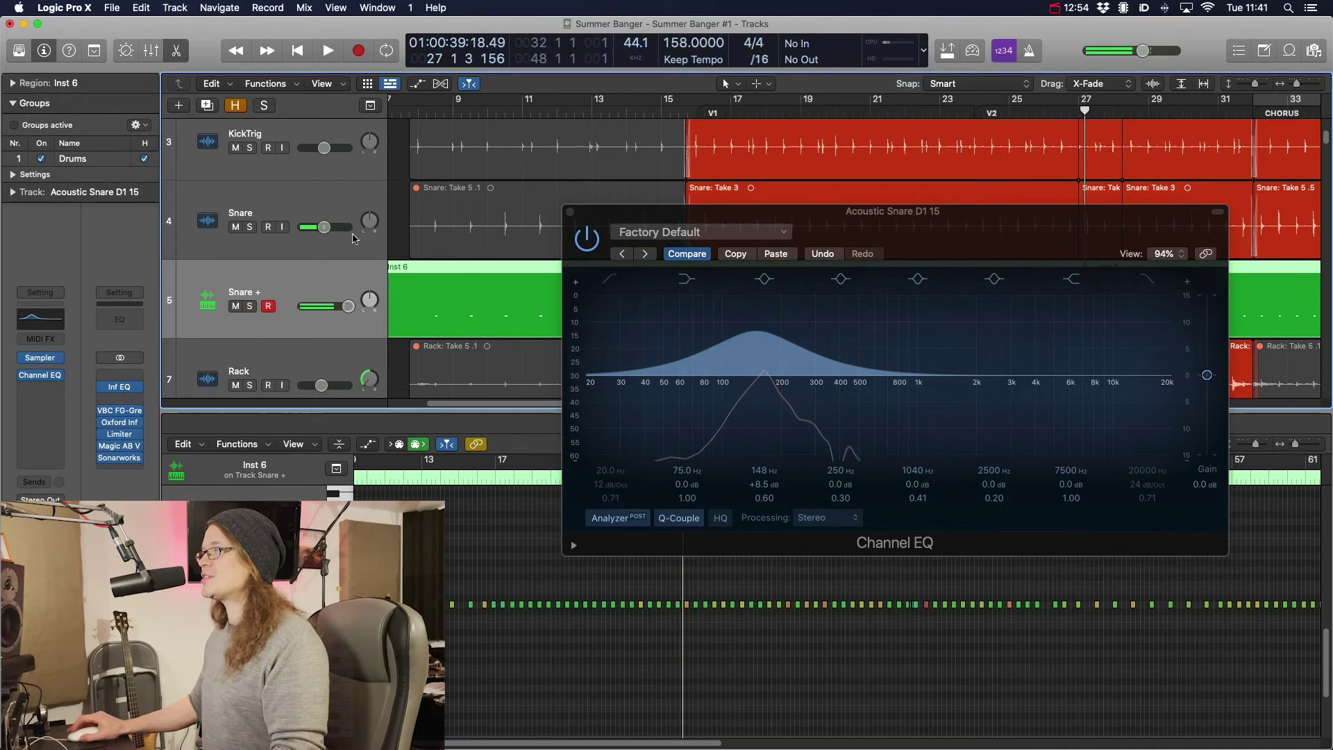
key(v)
key(e)
key(super+Up)
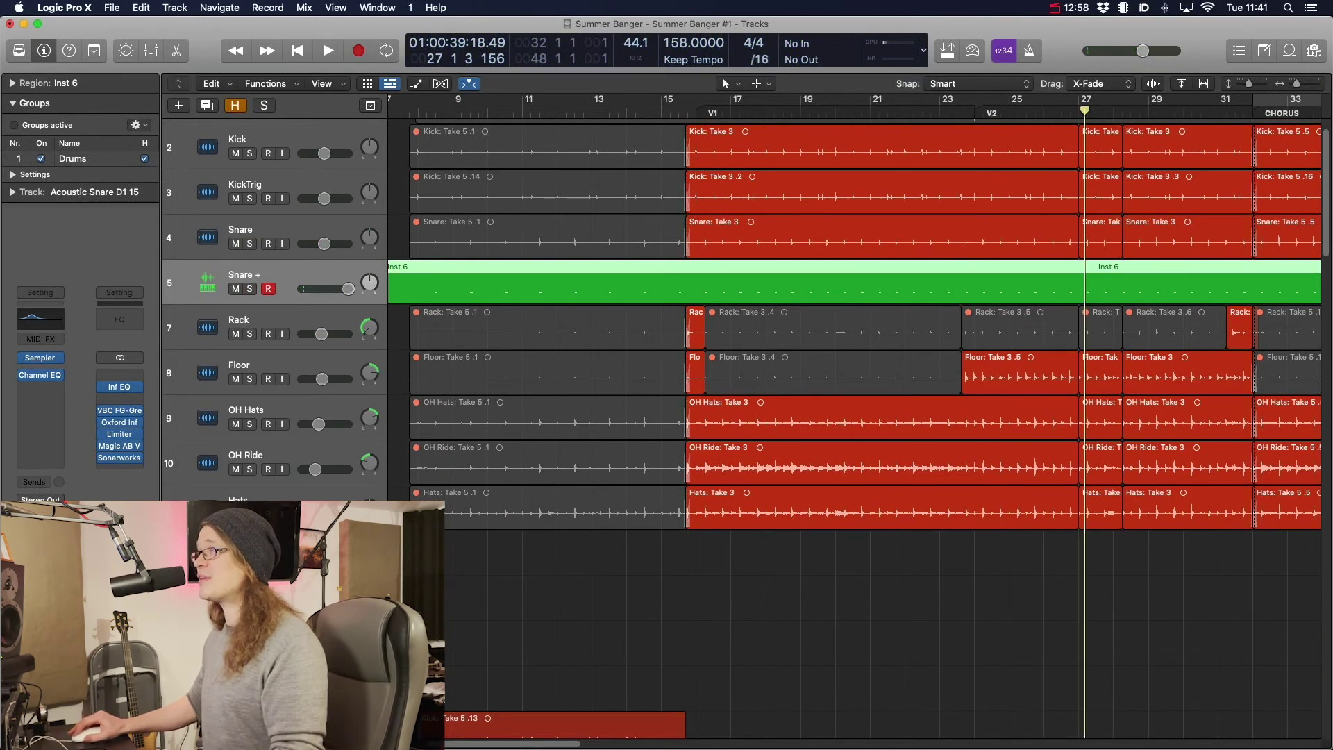
Solo all drum tracks, play from bar 16, trim Snare + to +4 dB, then clear all solos
drag(249, 469, 249, 154)
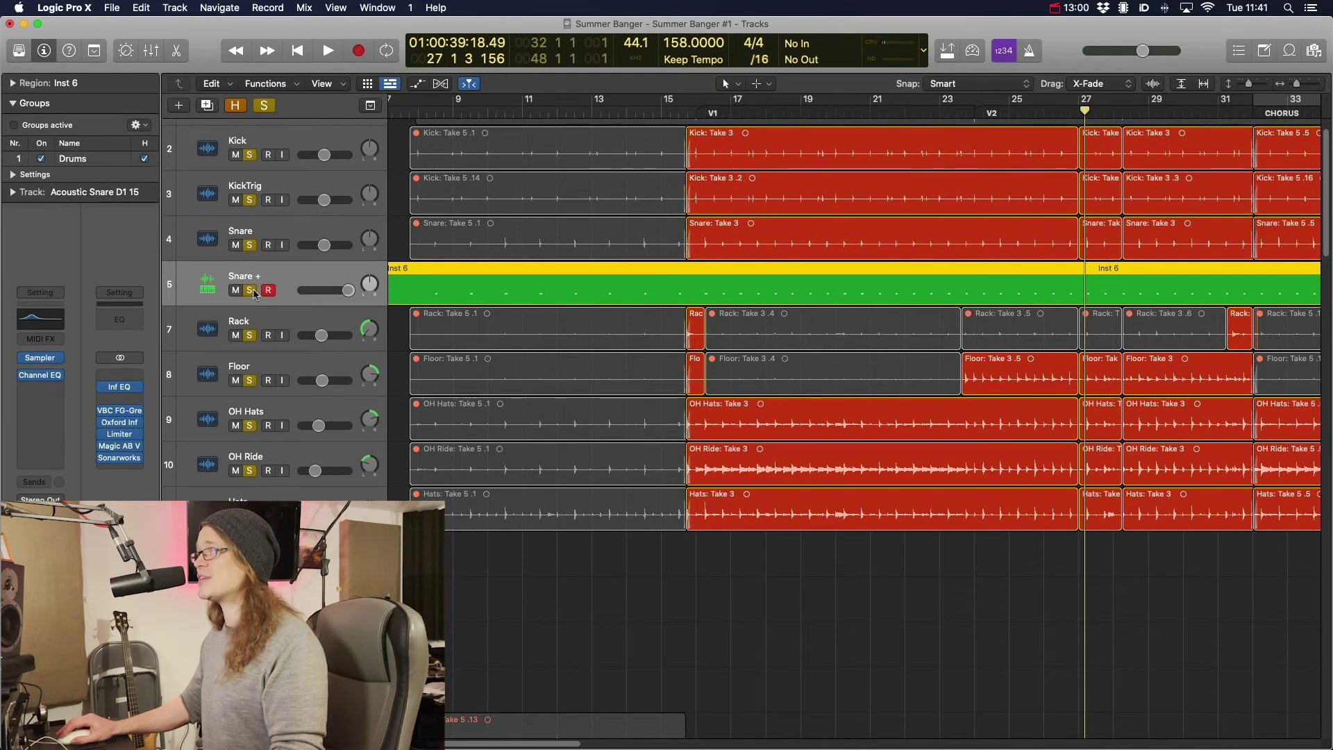
click(251, 290)
click(693, 121)
key(space)
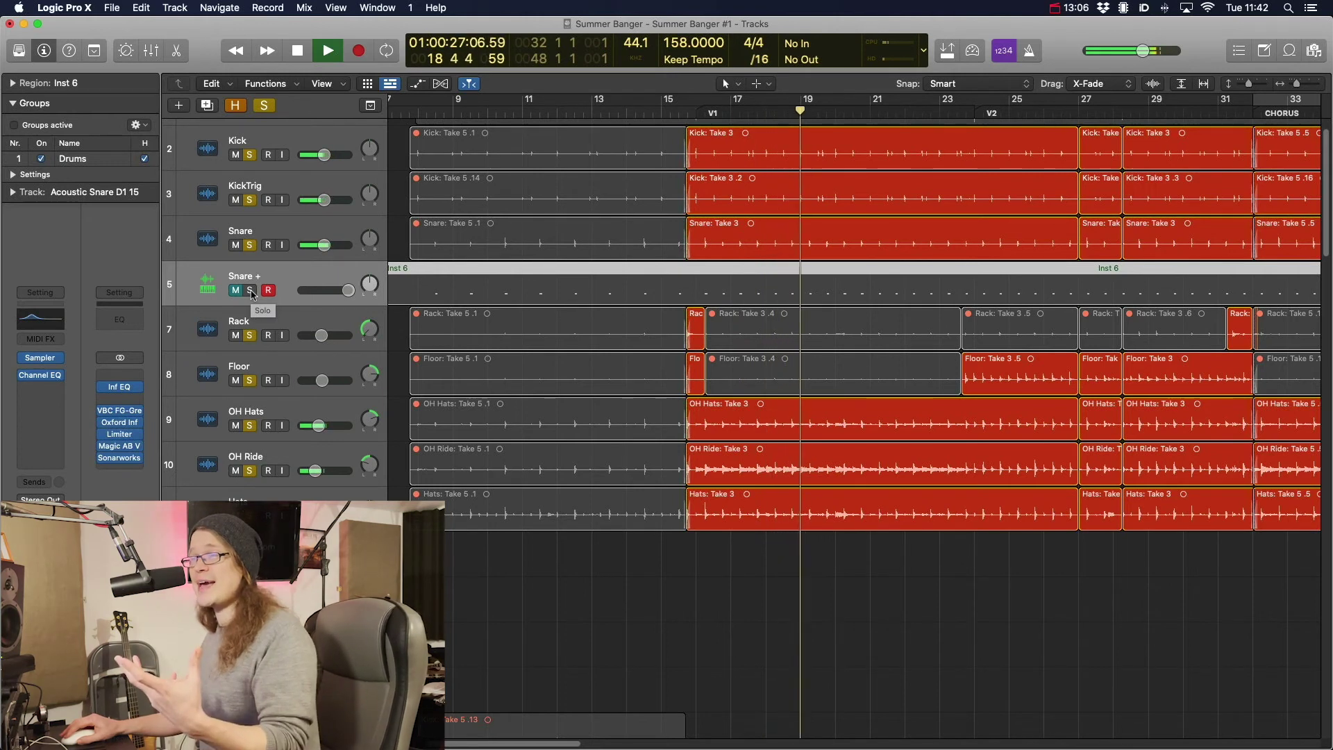
click(251, 291)
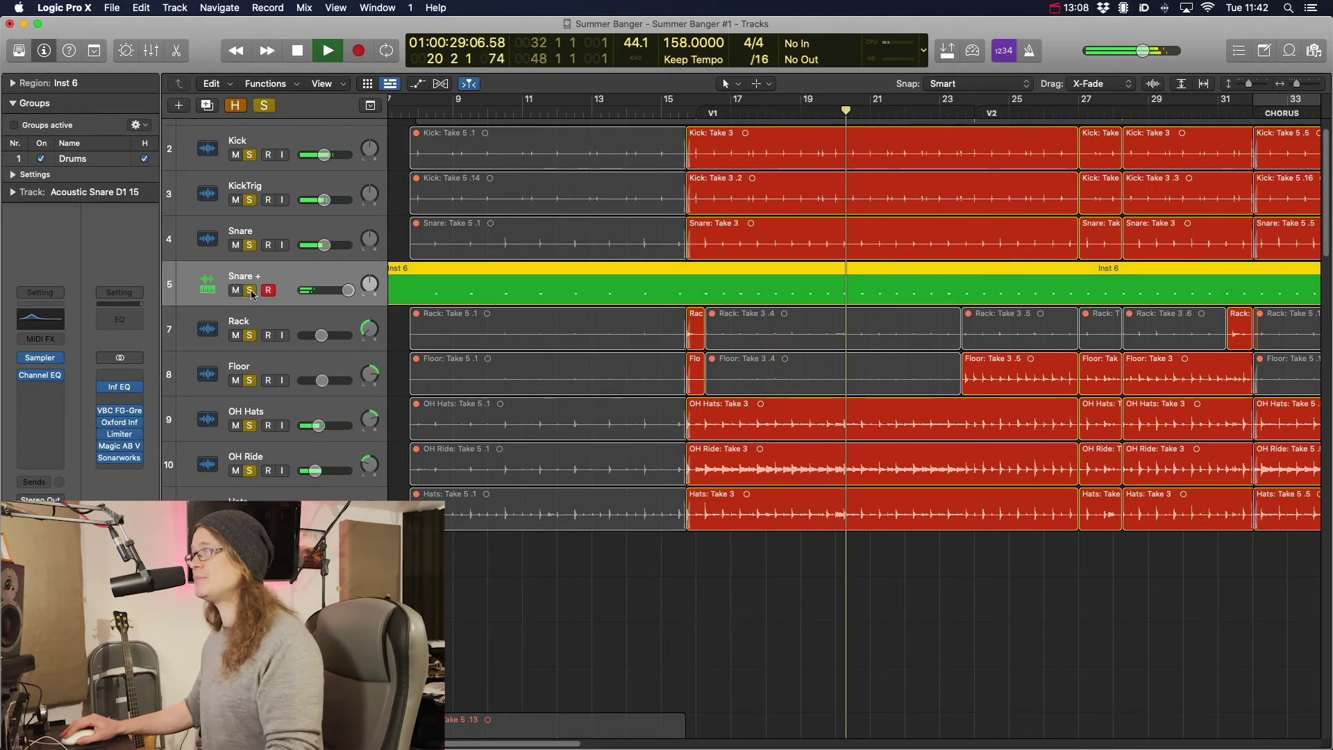
drag(343, 293, 343, 290)
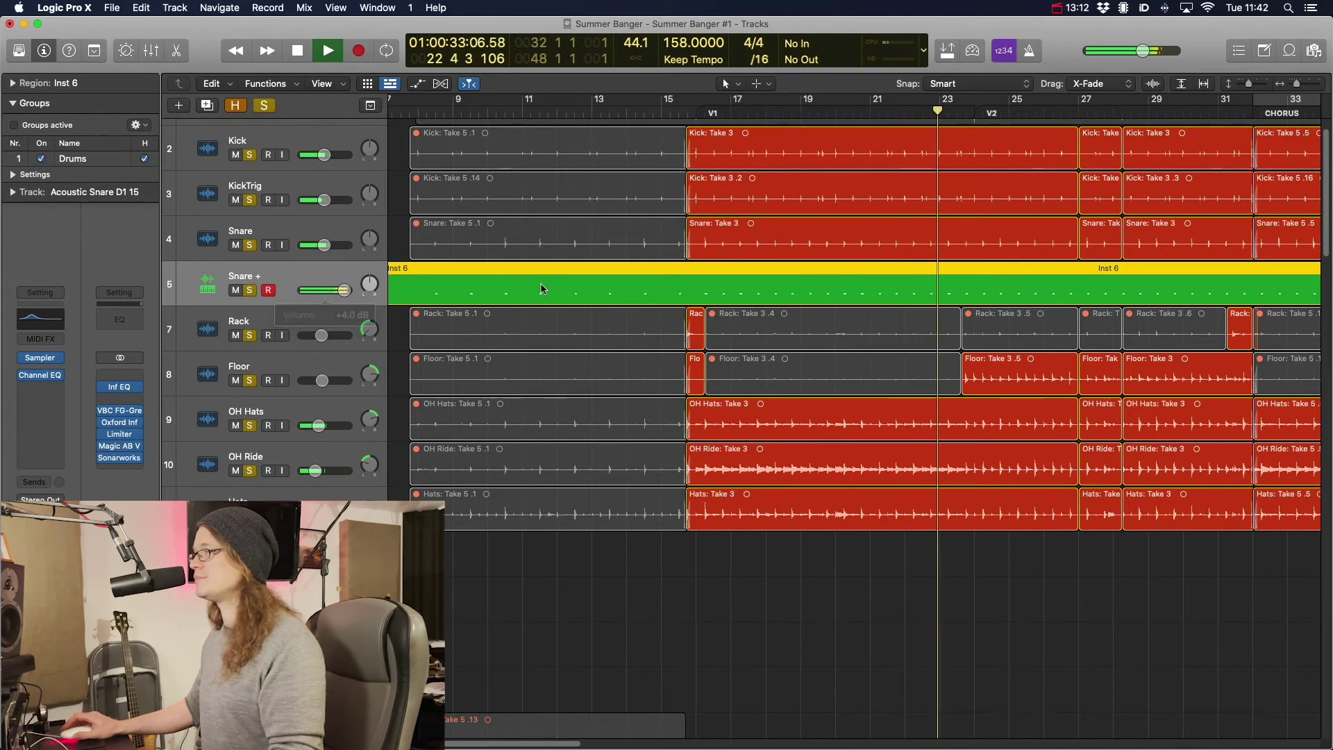
key(space)
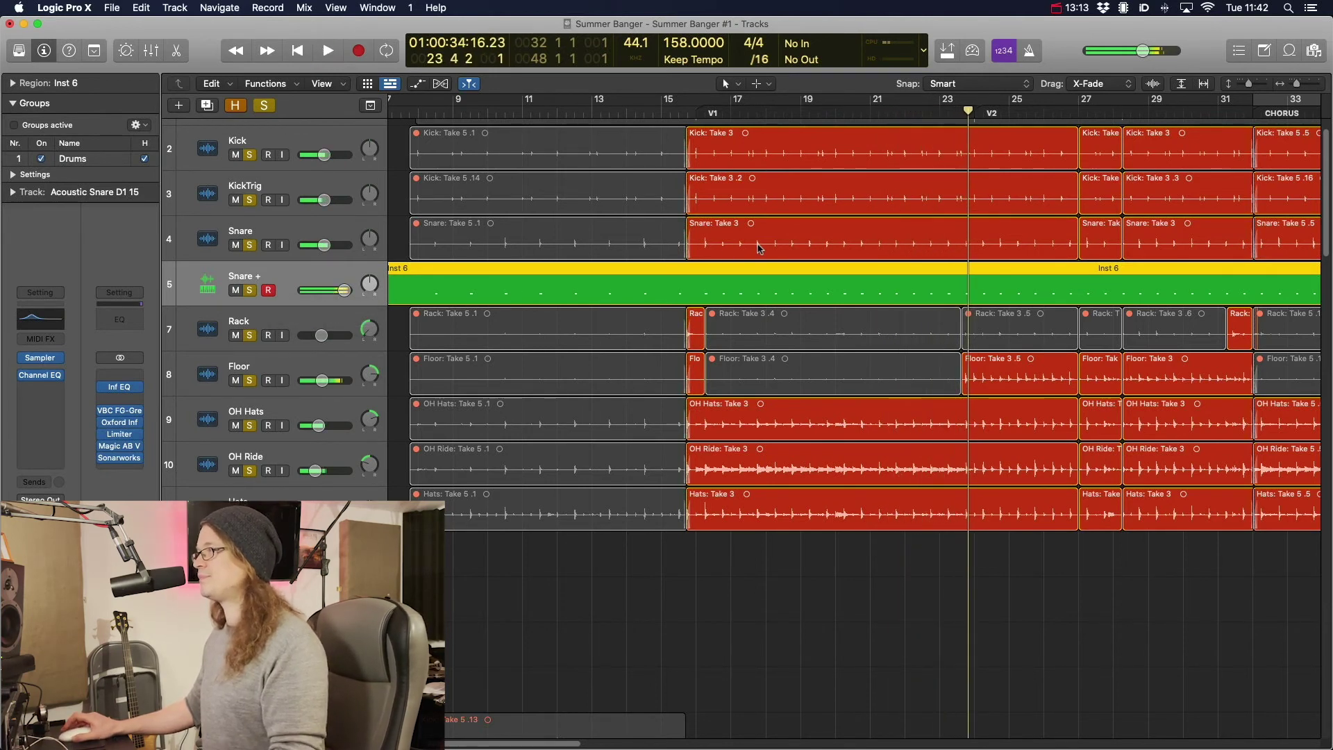
click(263, 105)
Play the full mix from V1 with Snare + muted then unmuted, lowering it to +1.4 dB
key(alt+comma)
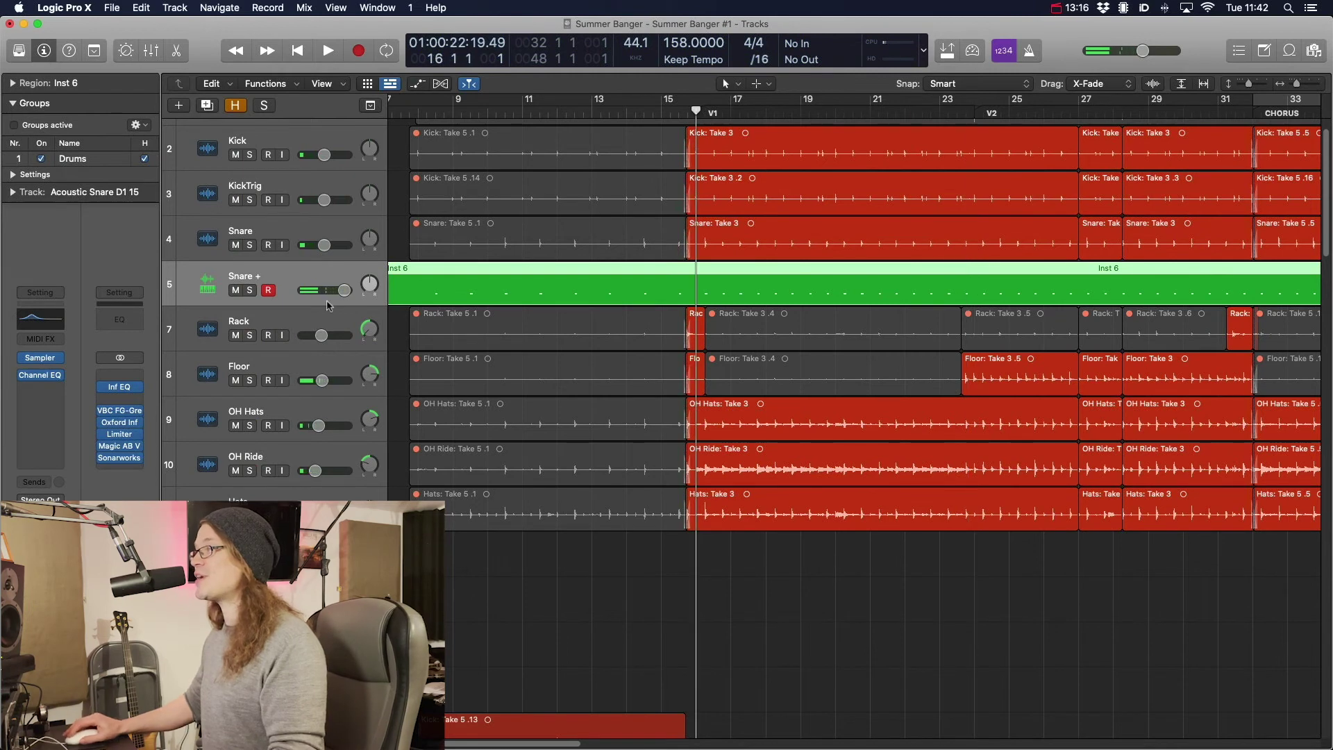
click(236, 291)
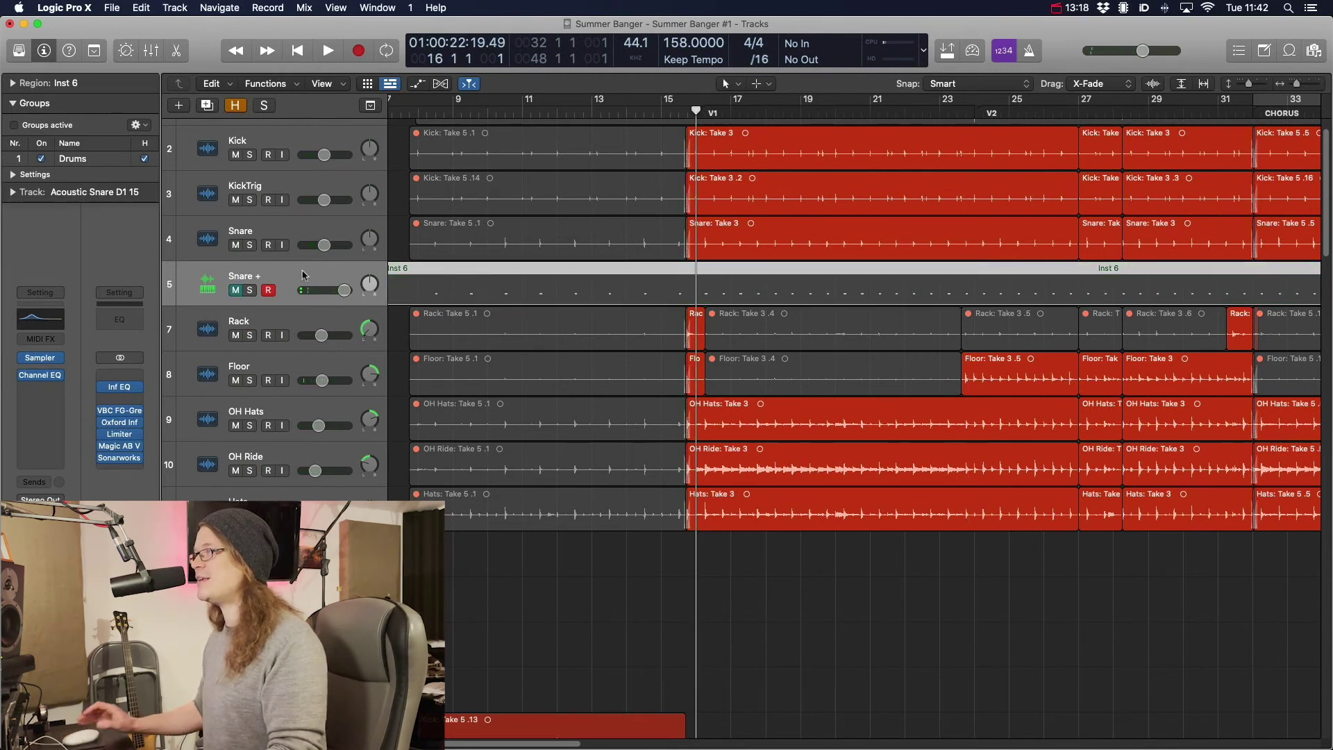
key(space)
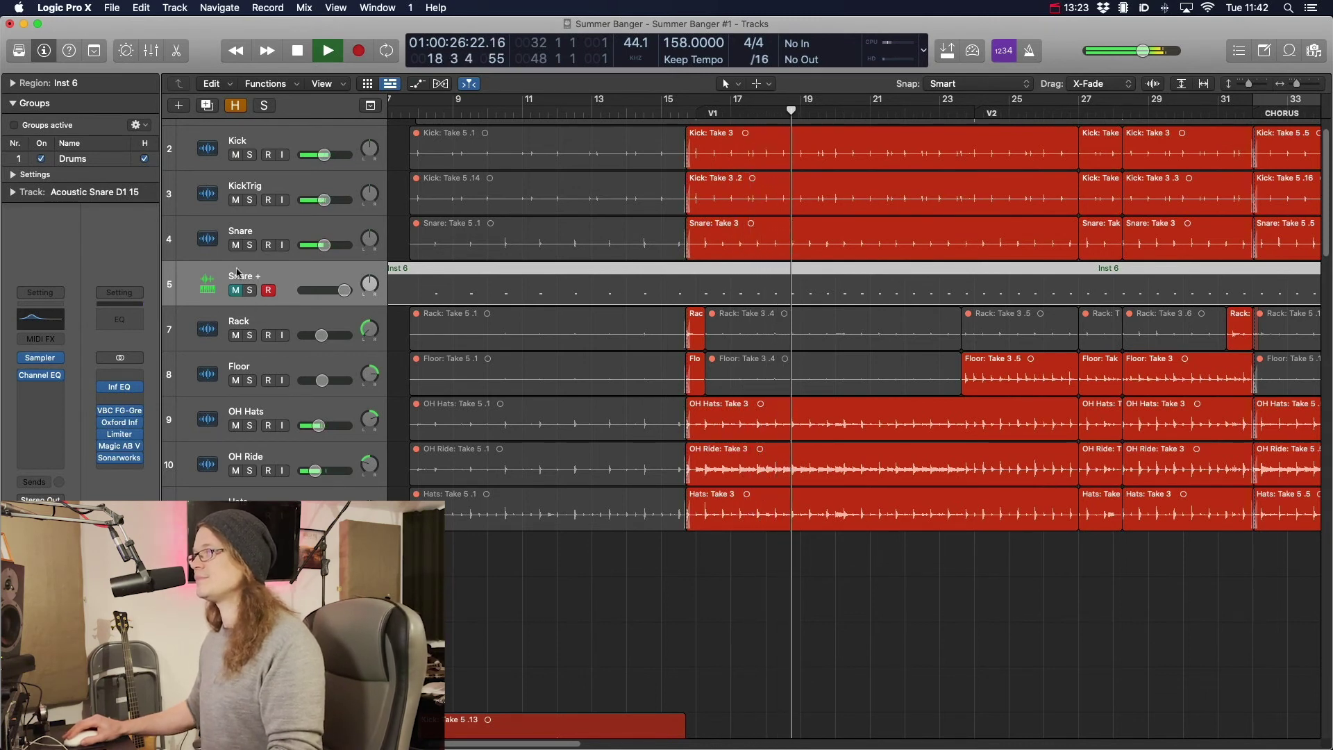
click(235, 290)
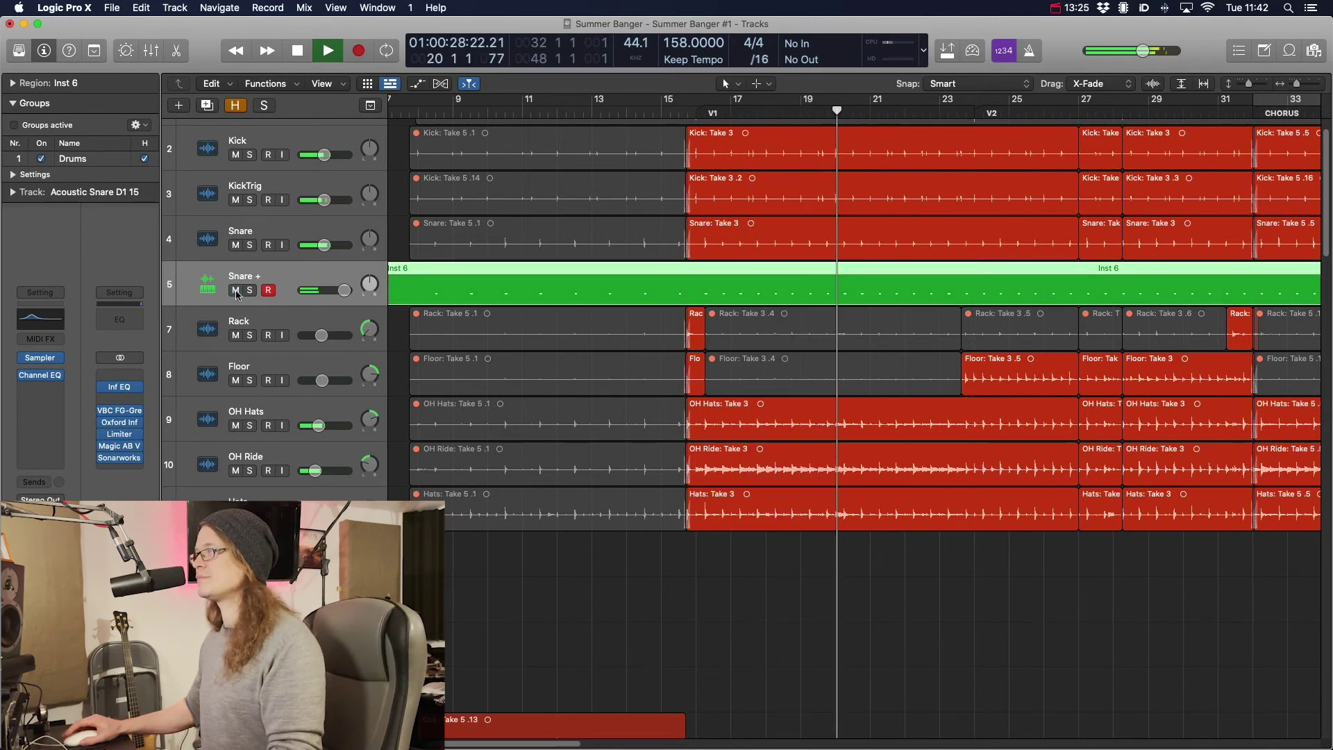
drag(329, 292, 324, 295)
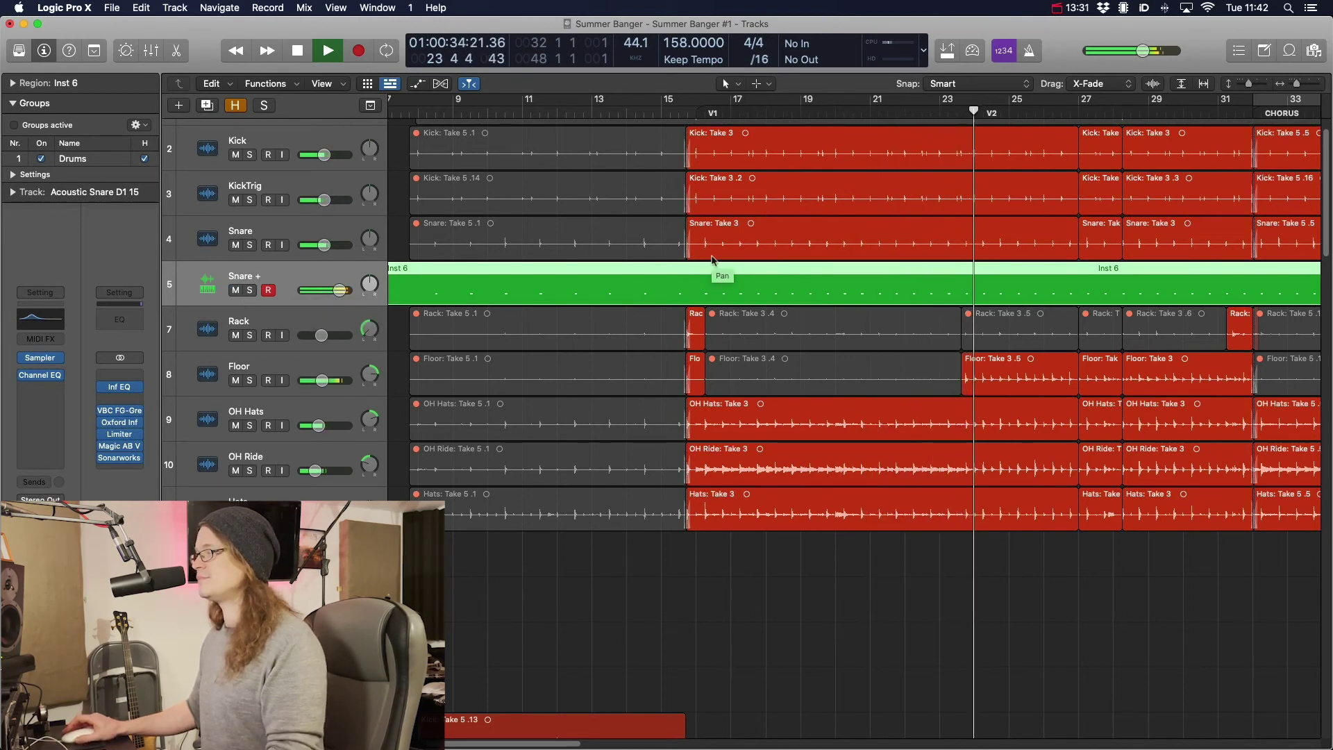
key(space)
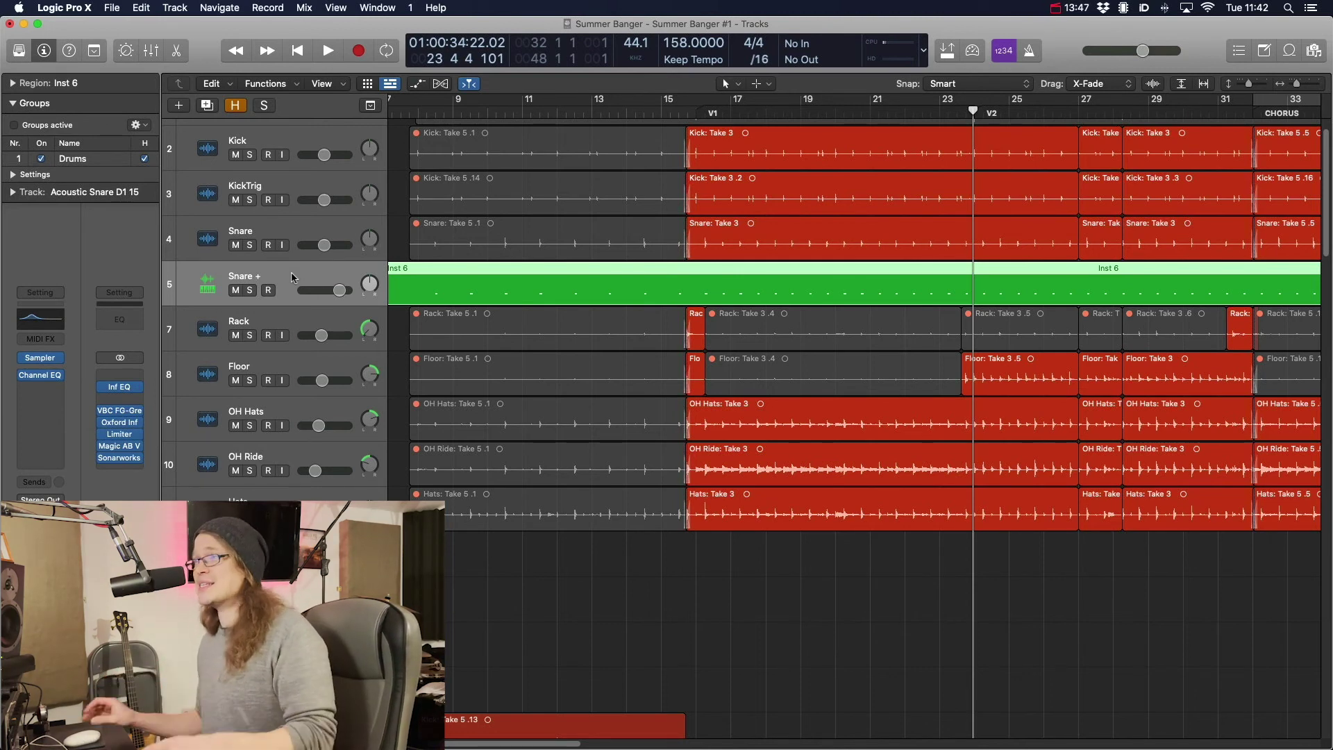
click(311, 228)
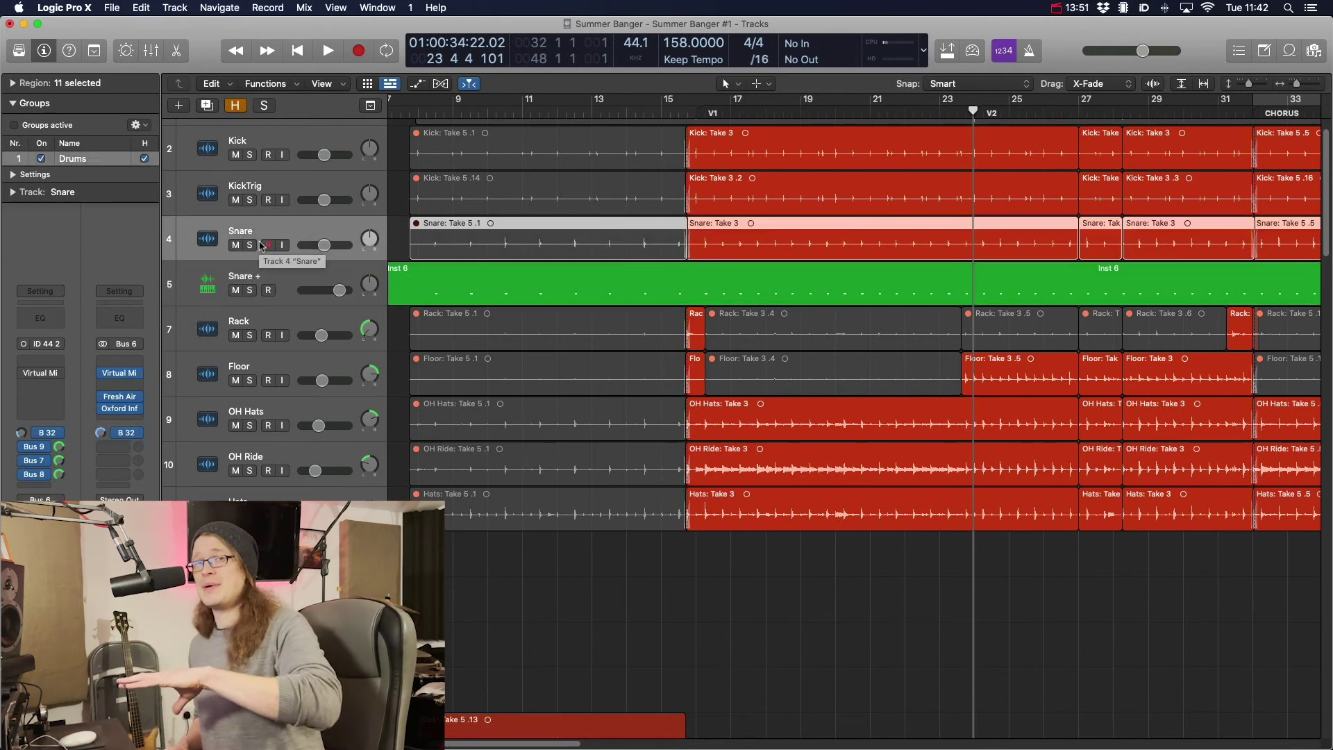
click(208, 284)
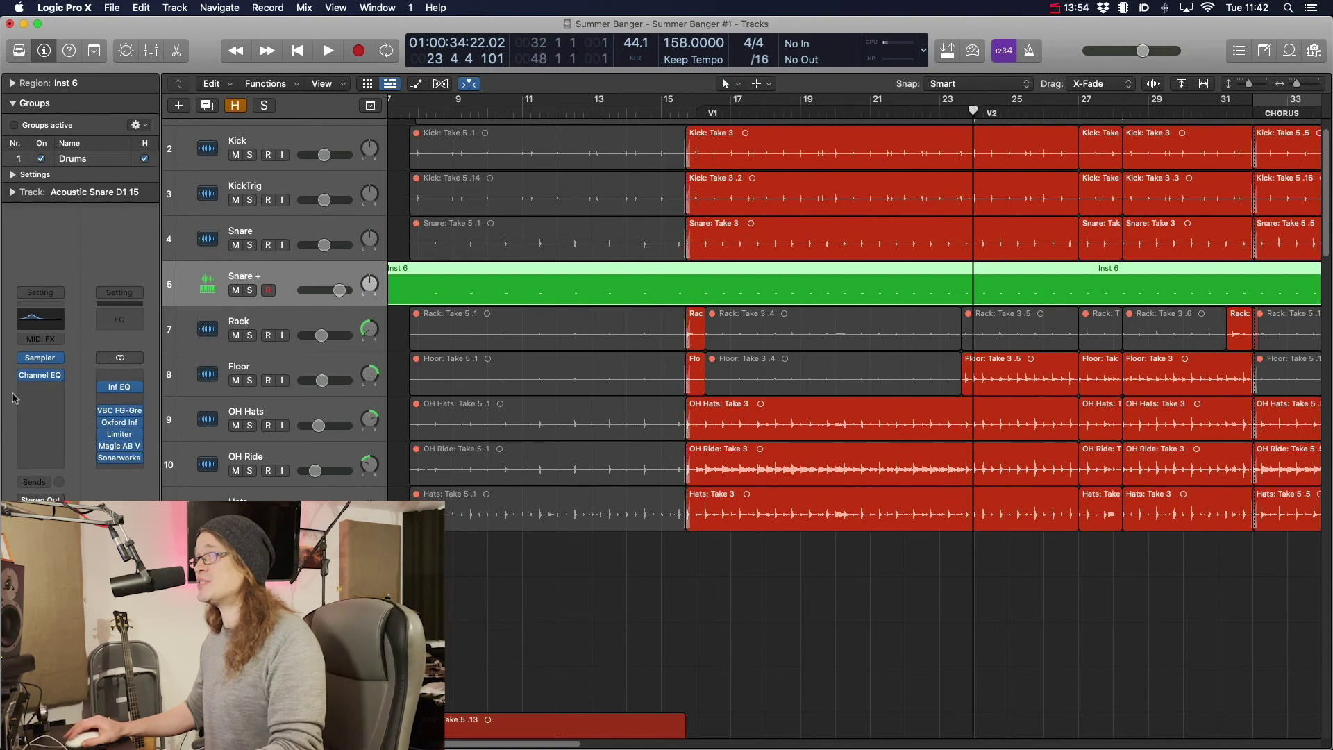